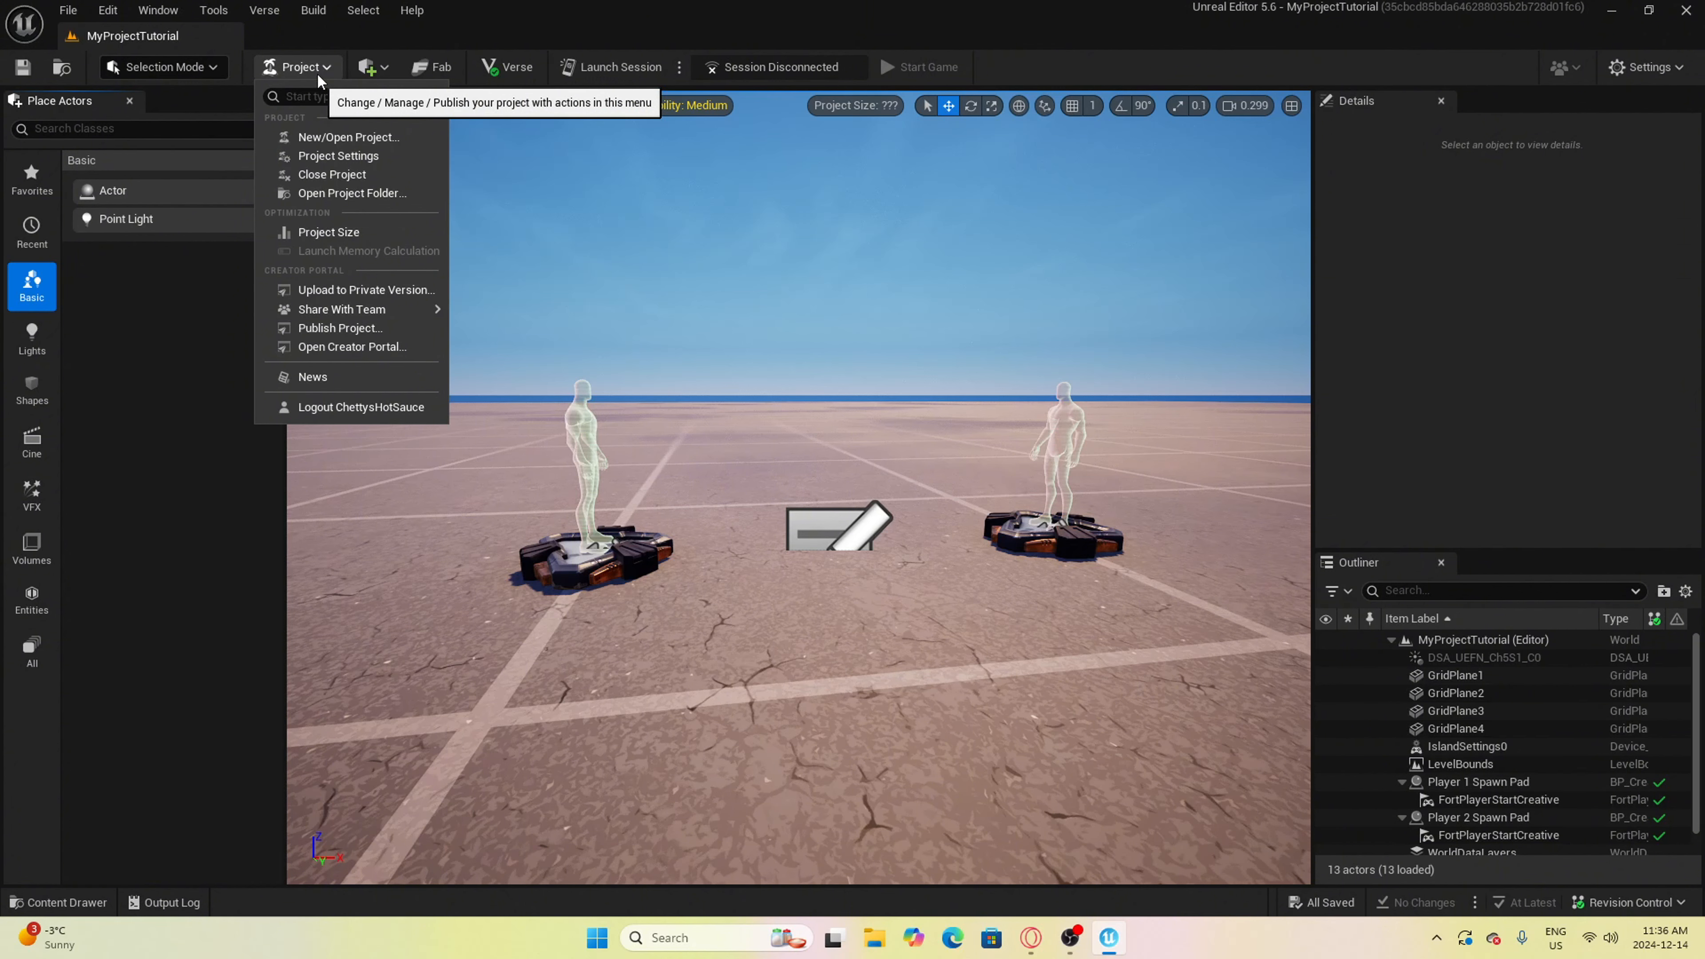
Look over the actor categories that can be placed and browse the UEFN products in the Fab marketplace
click(369, 67)
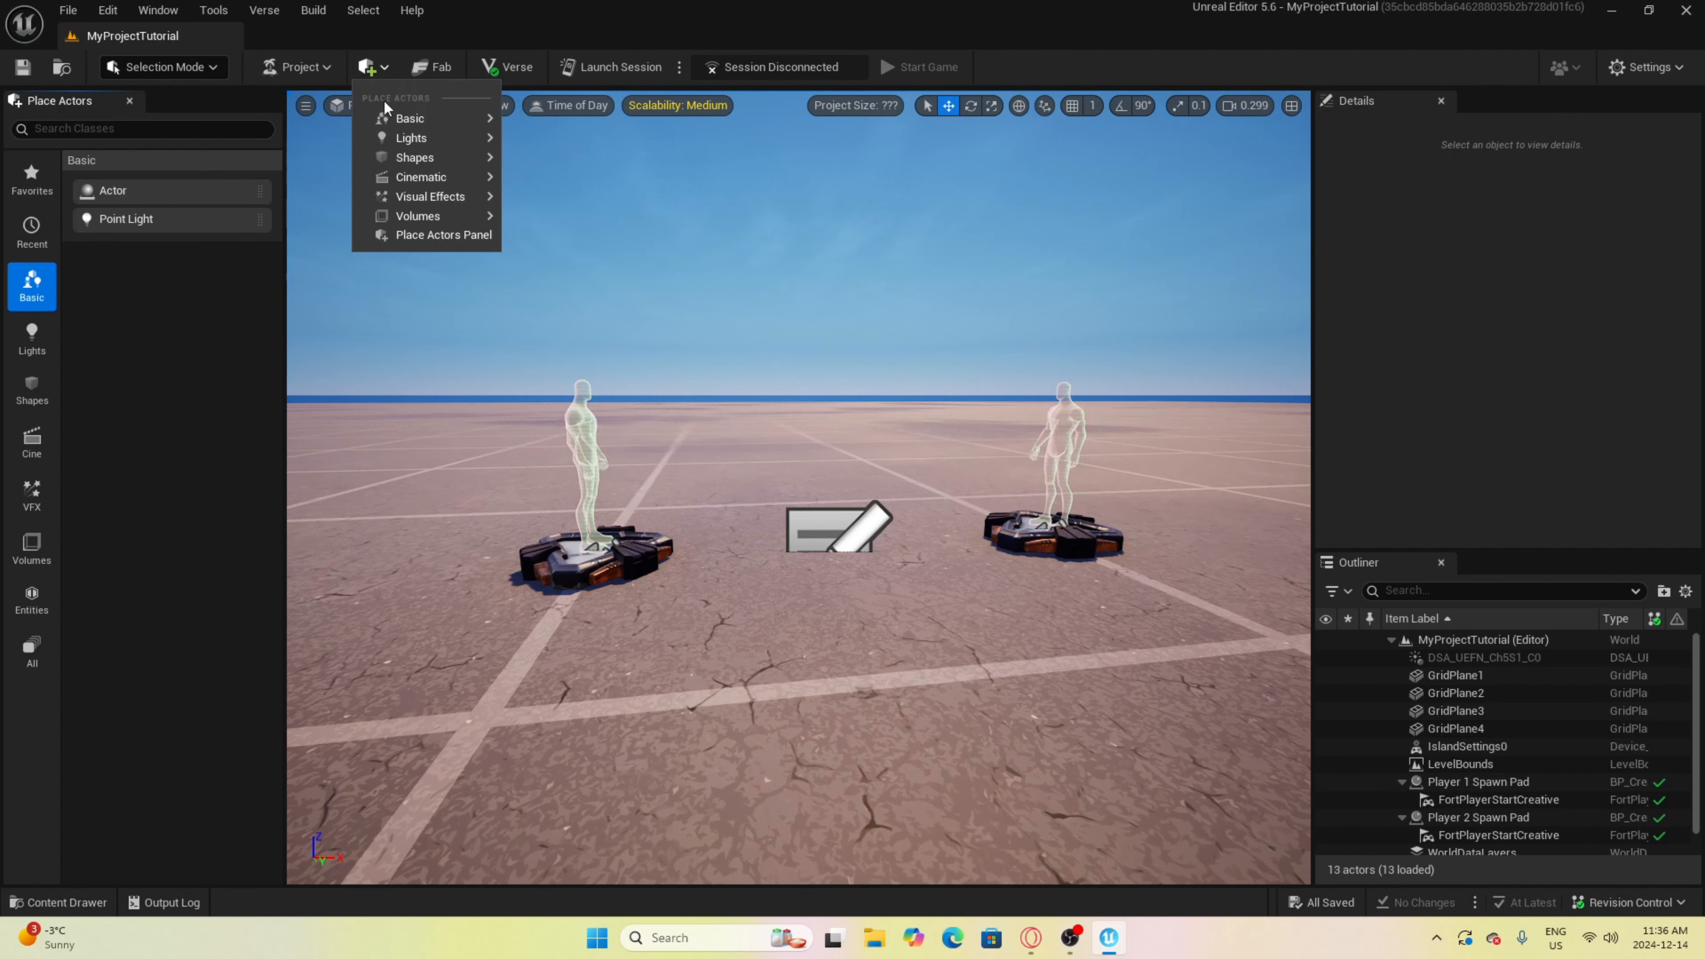
mouse_move(431, 165)
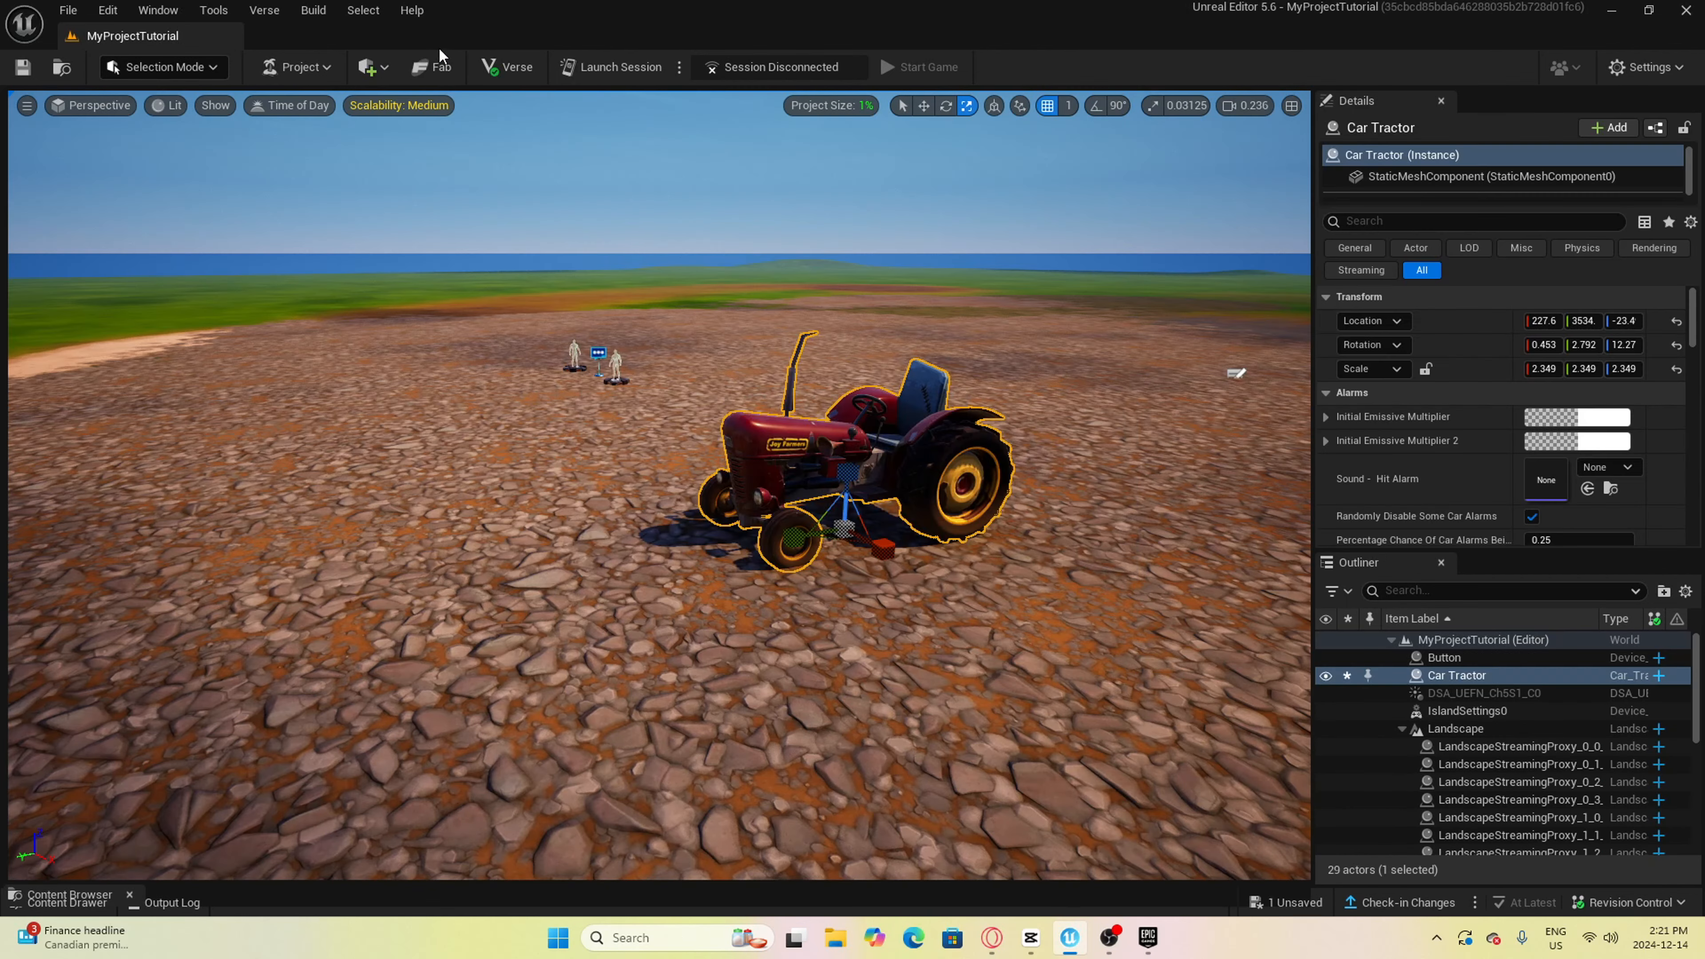
click(430, 67)
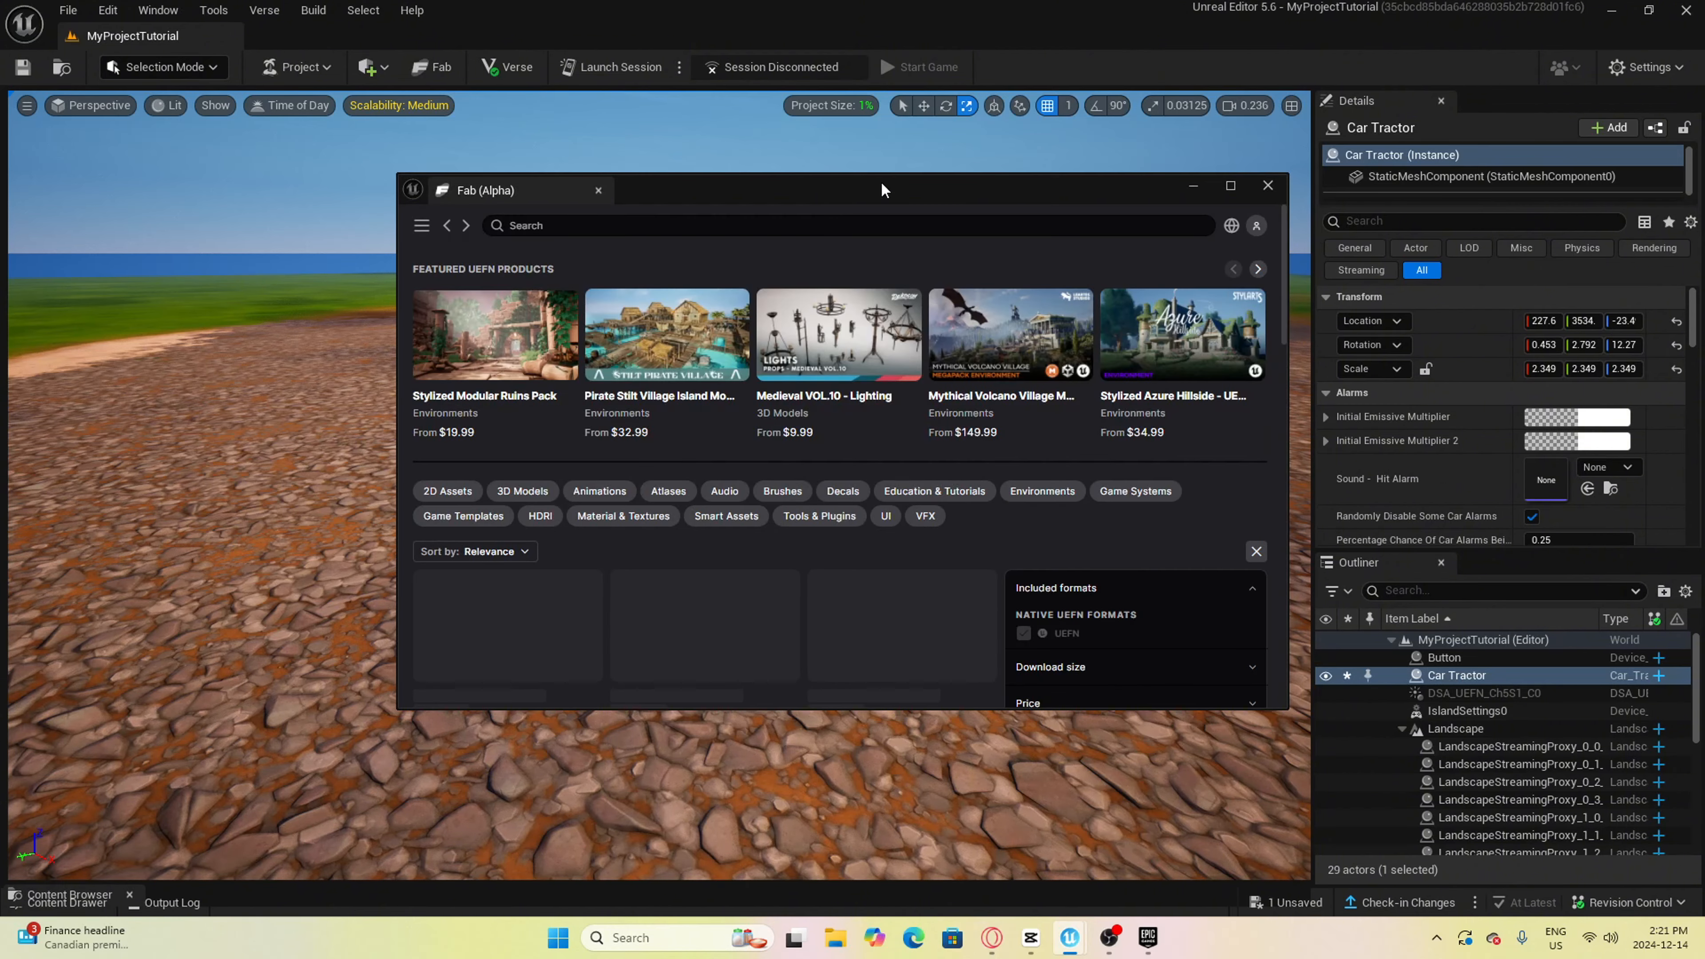
scroll(879, 443, down, 10)
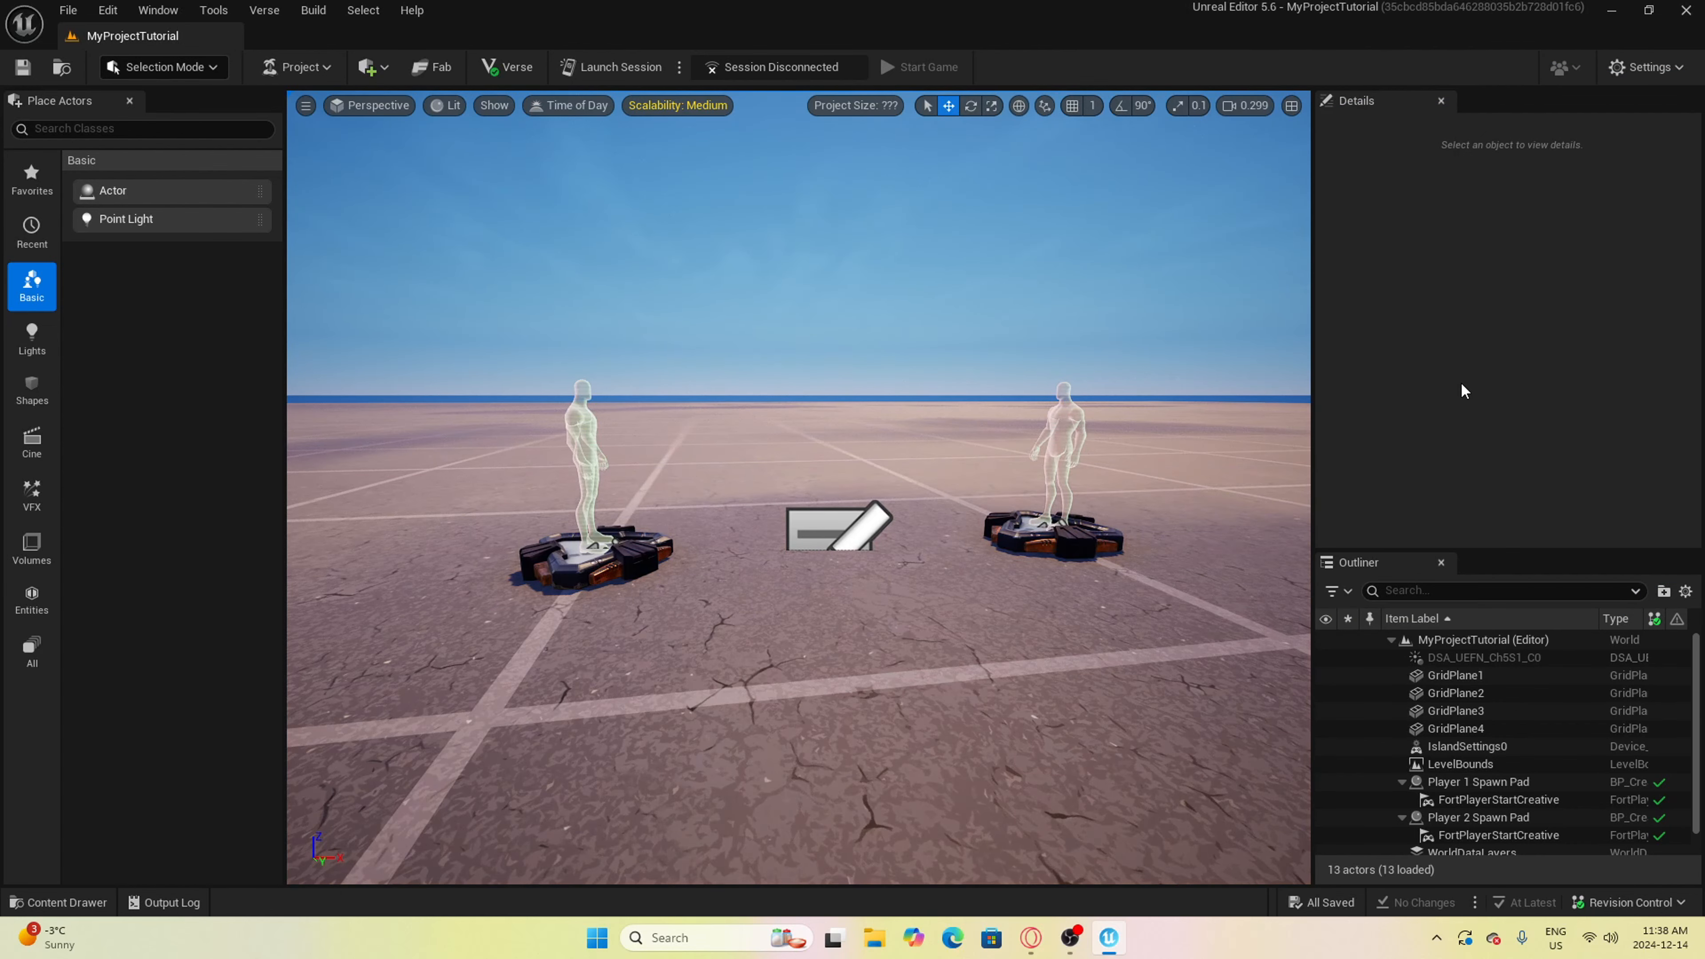
Select the Player 1 Spawn Pad and review its transform, user options, functions and events
click(1514, 781)
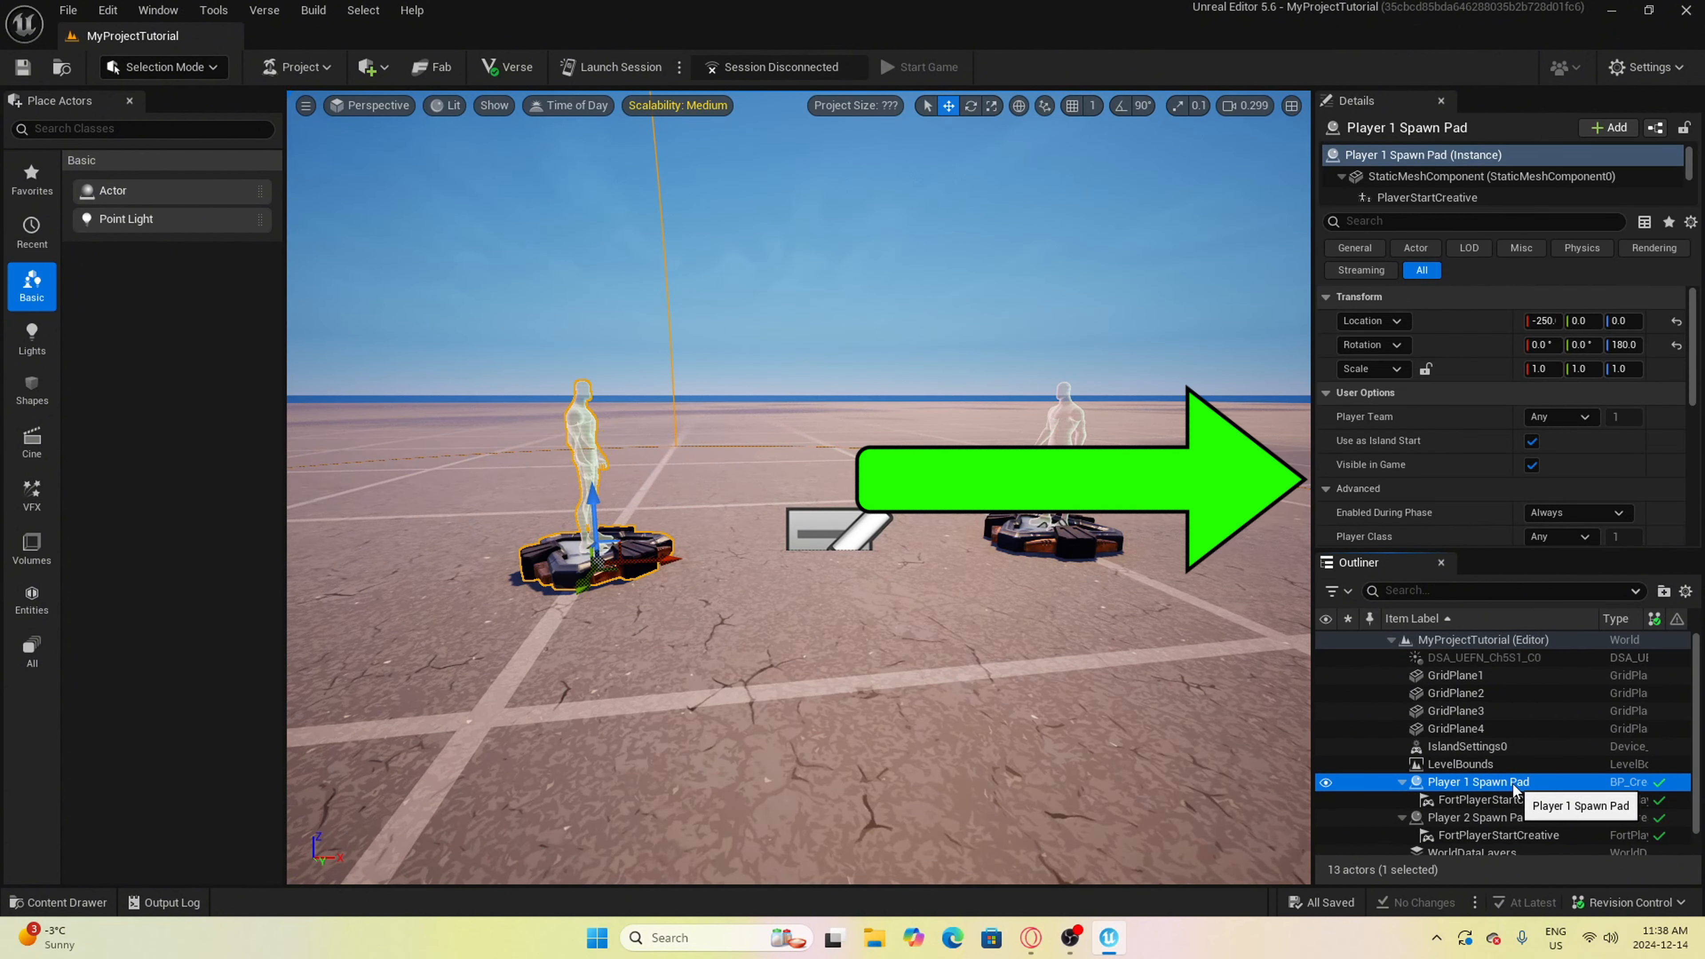
scroll(1489, 433, down, 8)
scroll(1492, 432, up, 3)
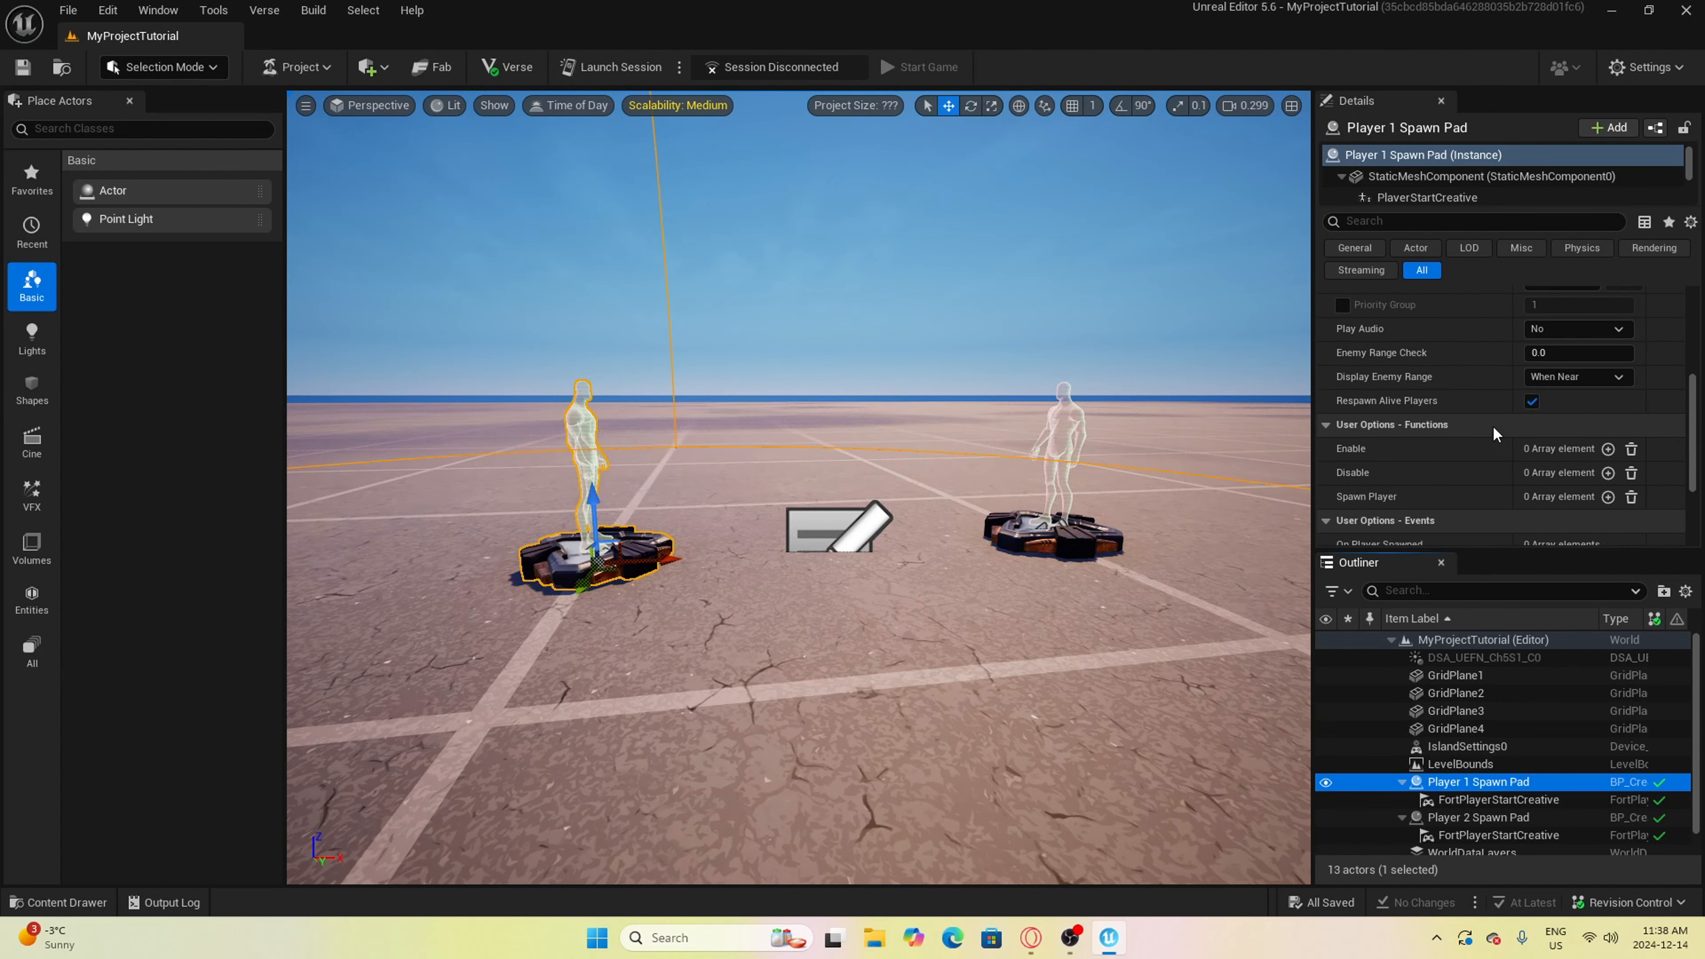
scroll(1491, 443, up, 8)
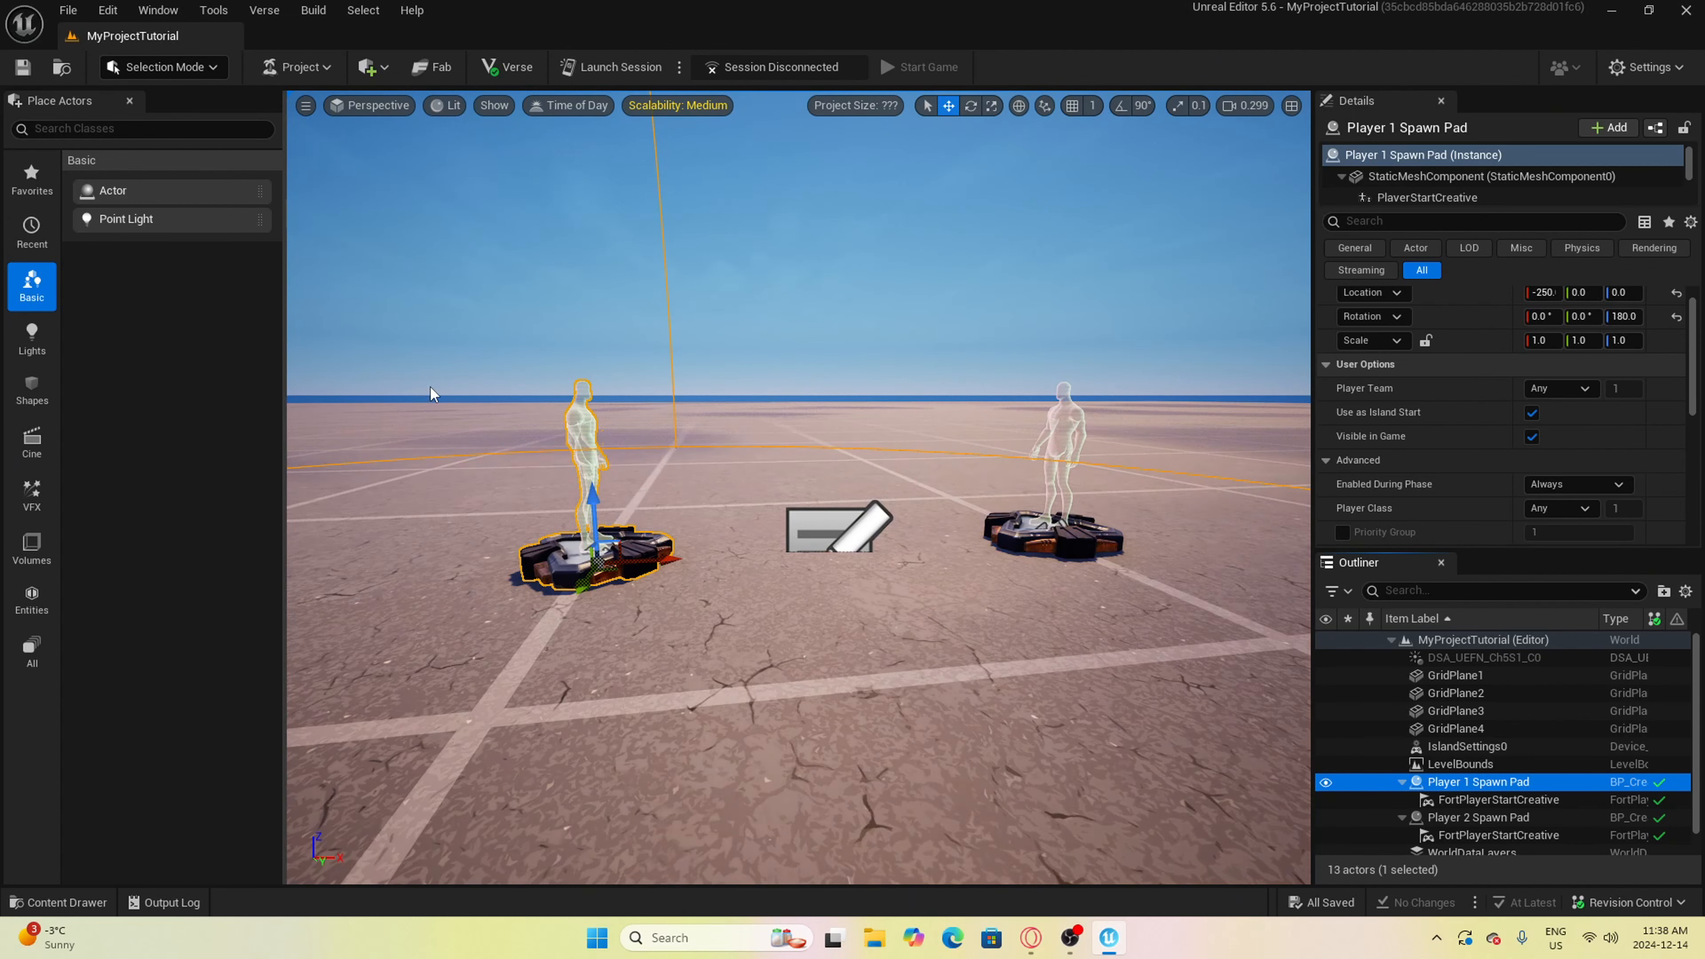
Create a new landscape in Landscape mode with 63×63 quad sections and 8 × 8 components
click(199, 70)
click(194, 107)
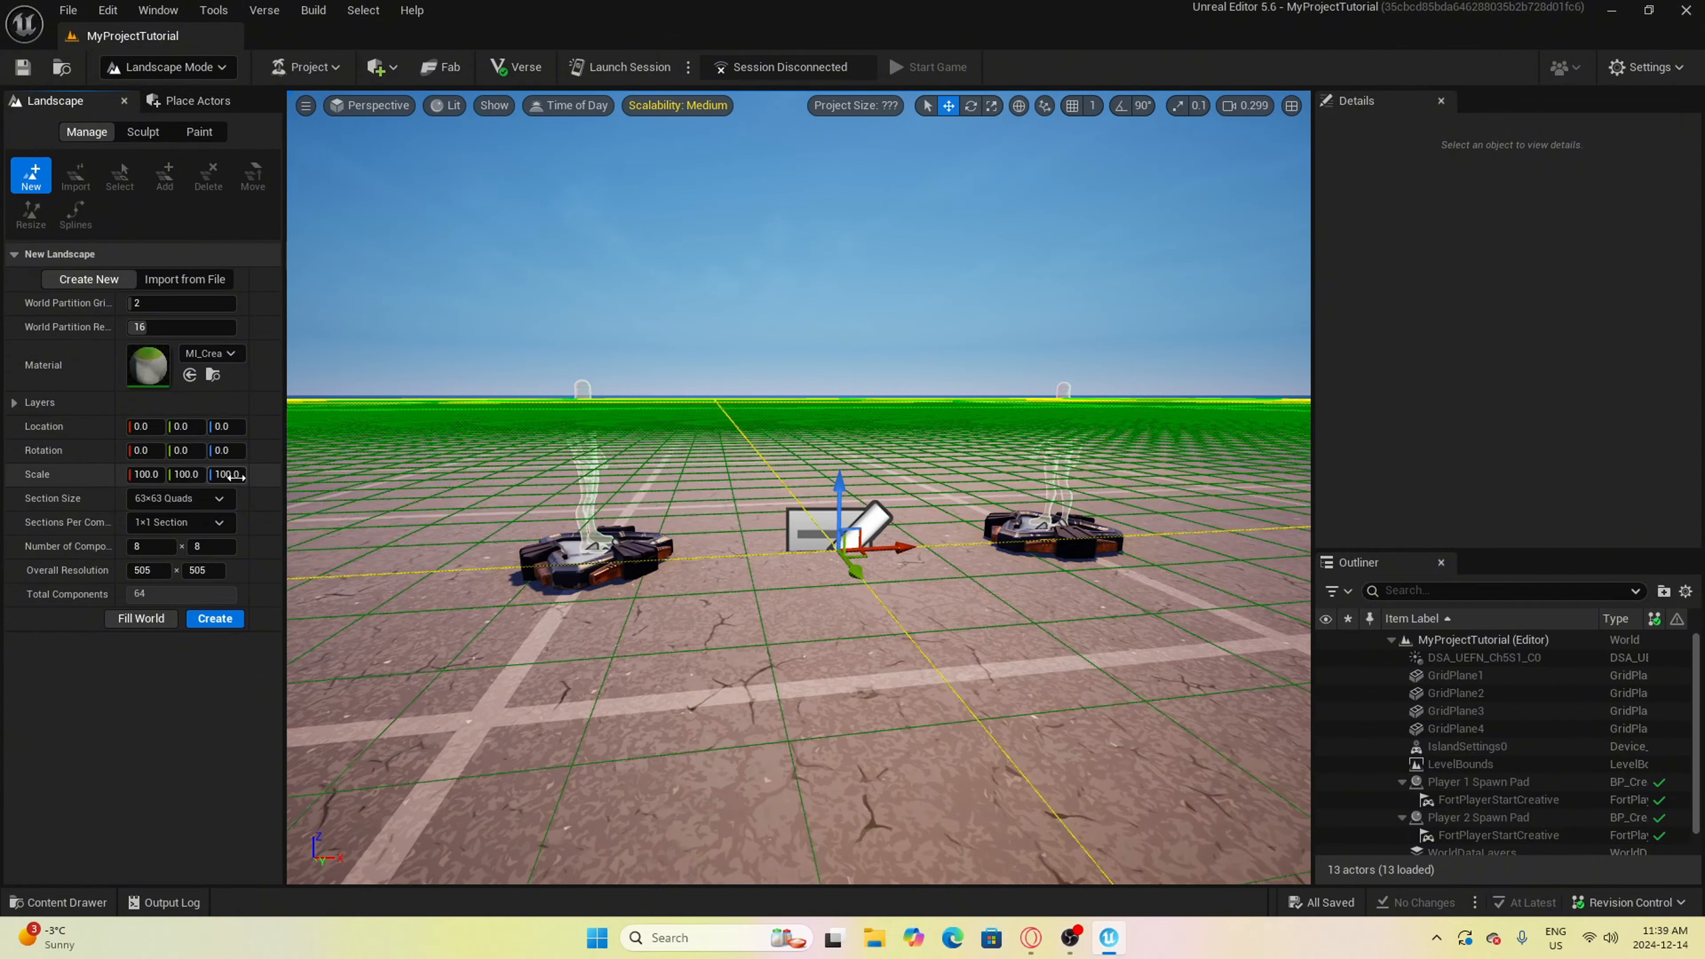
click(220, 619)
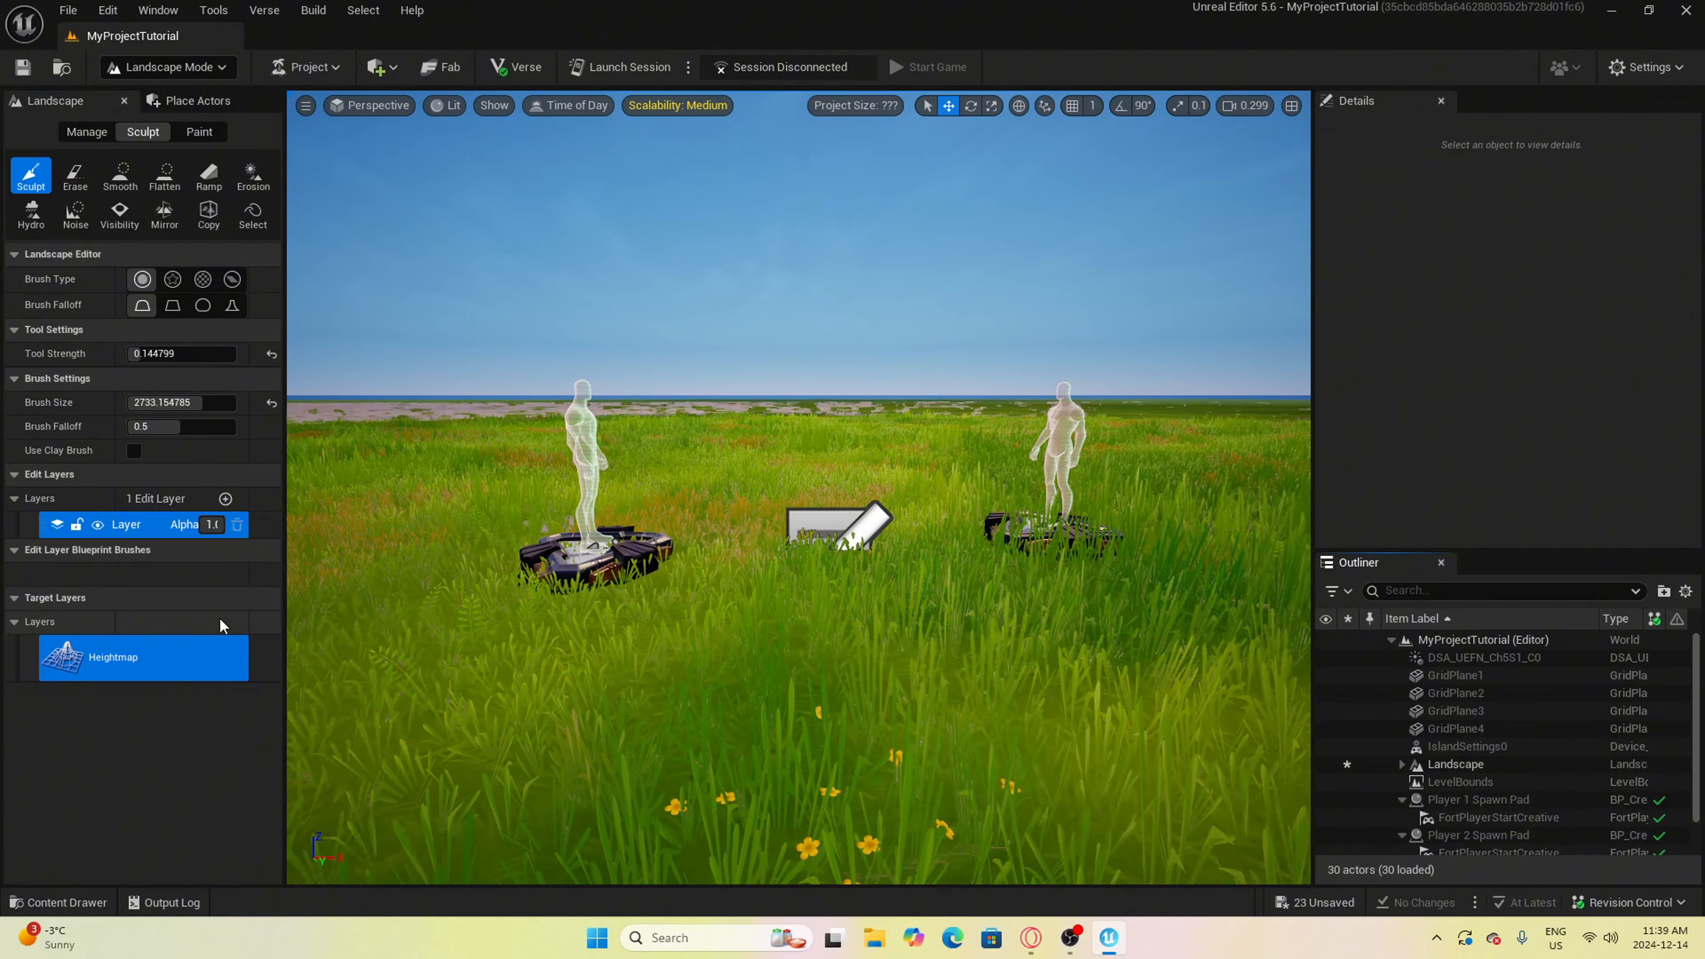
Return to Selection mode and delete the four grid planes, GridPlane1 through GridPlane4, from the level
click(171, 69)
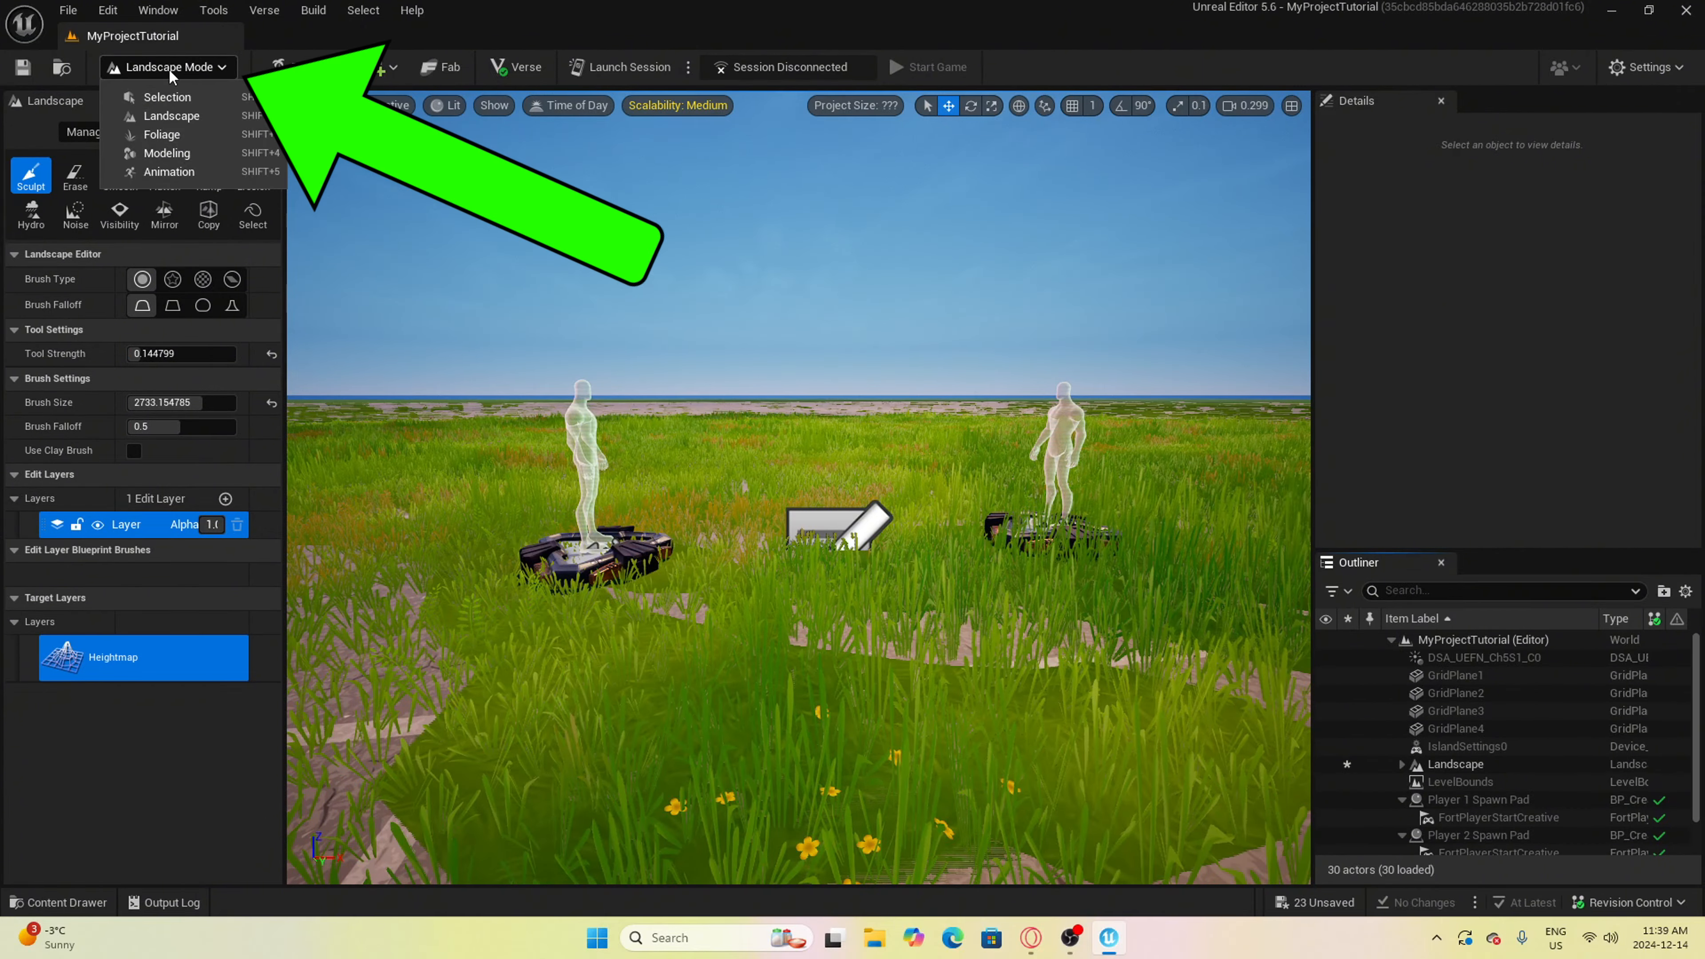
click(167, 97)
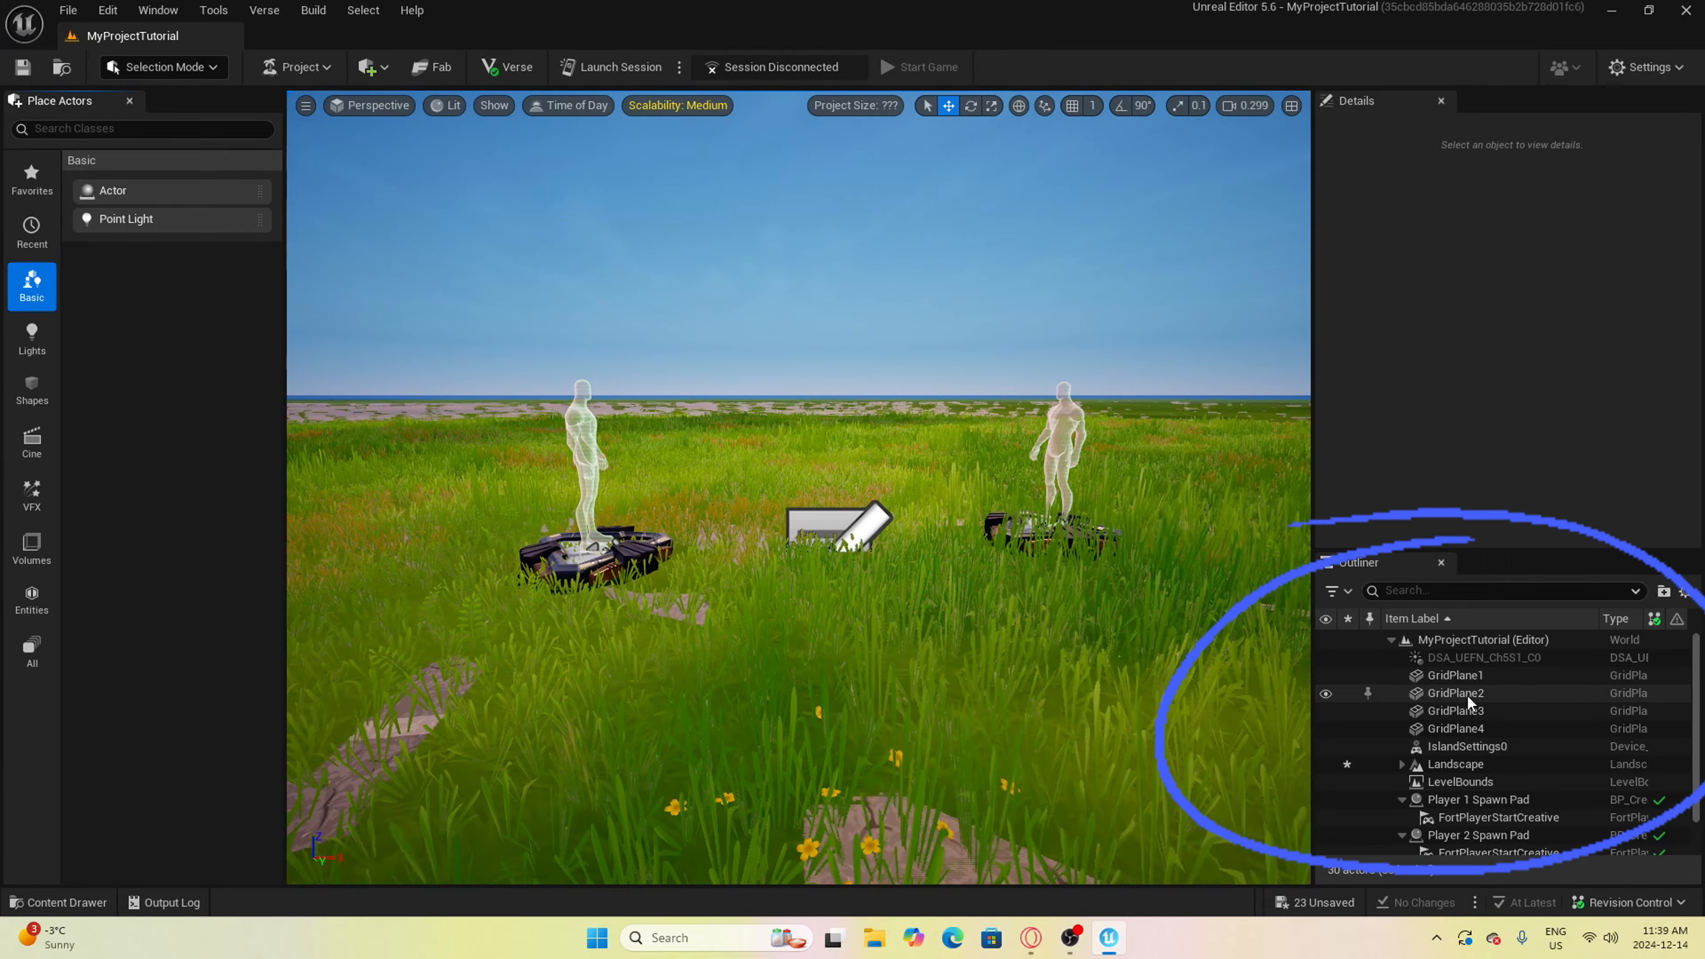
click(1455, 675)
shift+click(1474, 729)
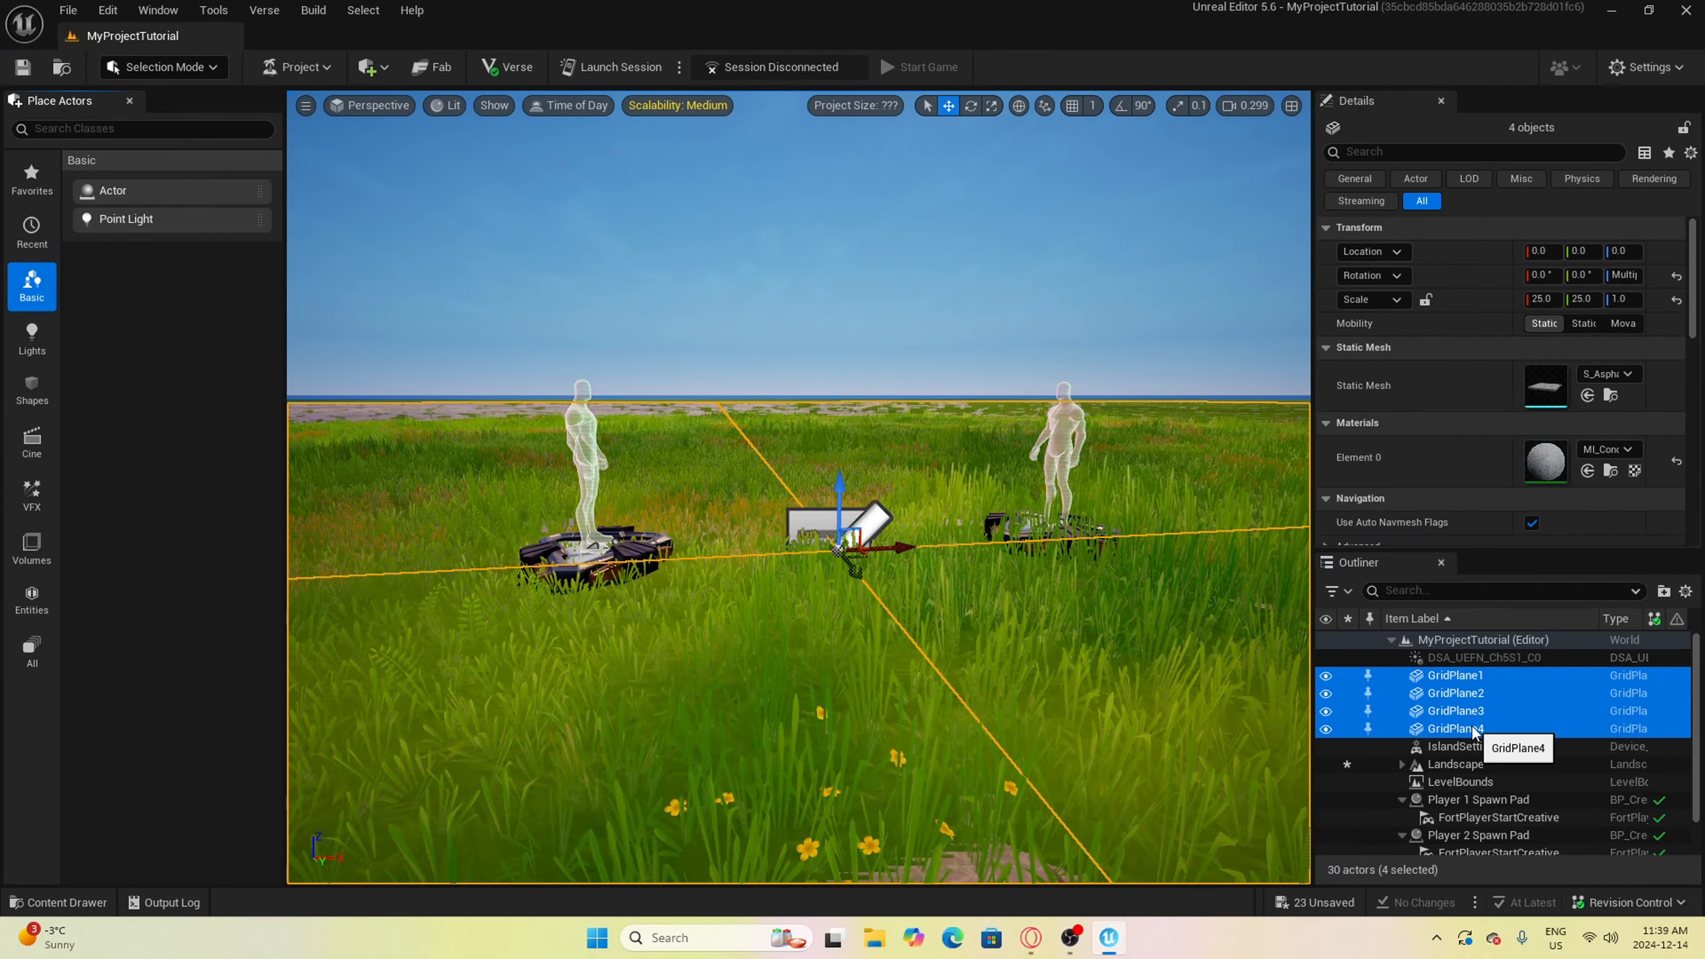
key(Delete)
Switch to Landscape mode, set the sculpt brush size to about 3980 and raise hills across the grass landscape
scroll(917, 512, down, 10)
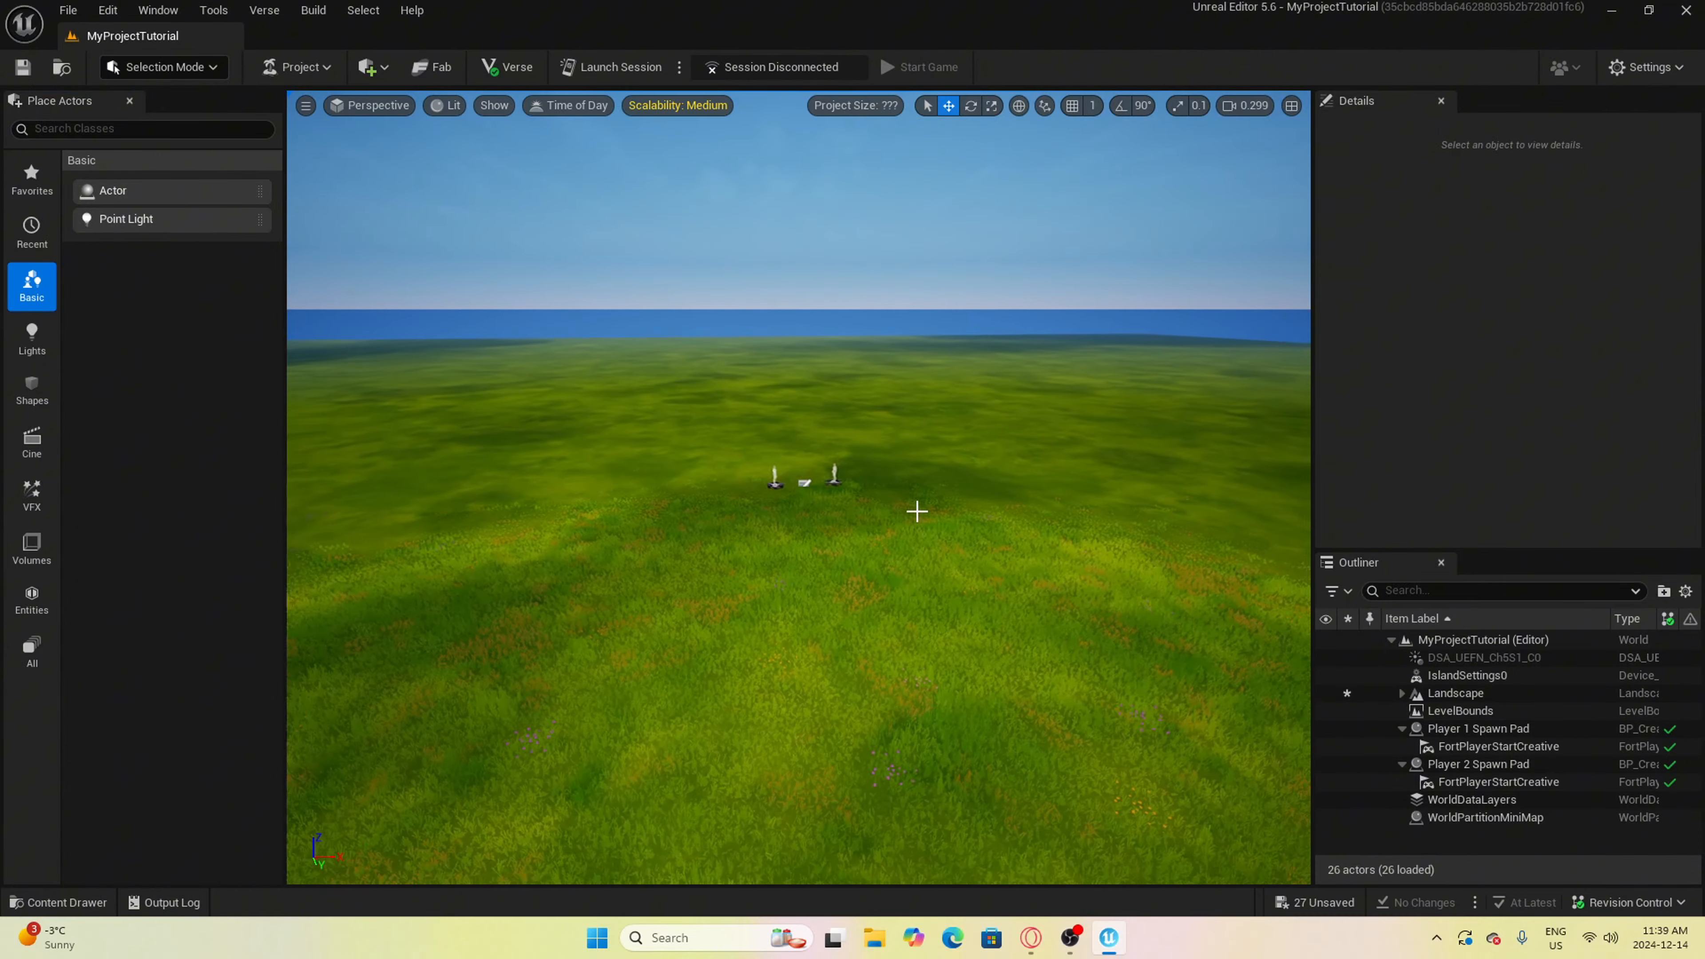
right_drag(917, 511, 967, 598)
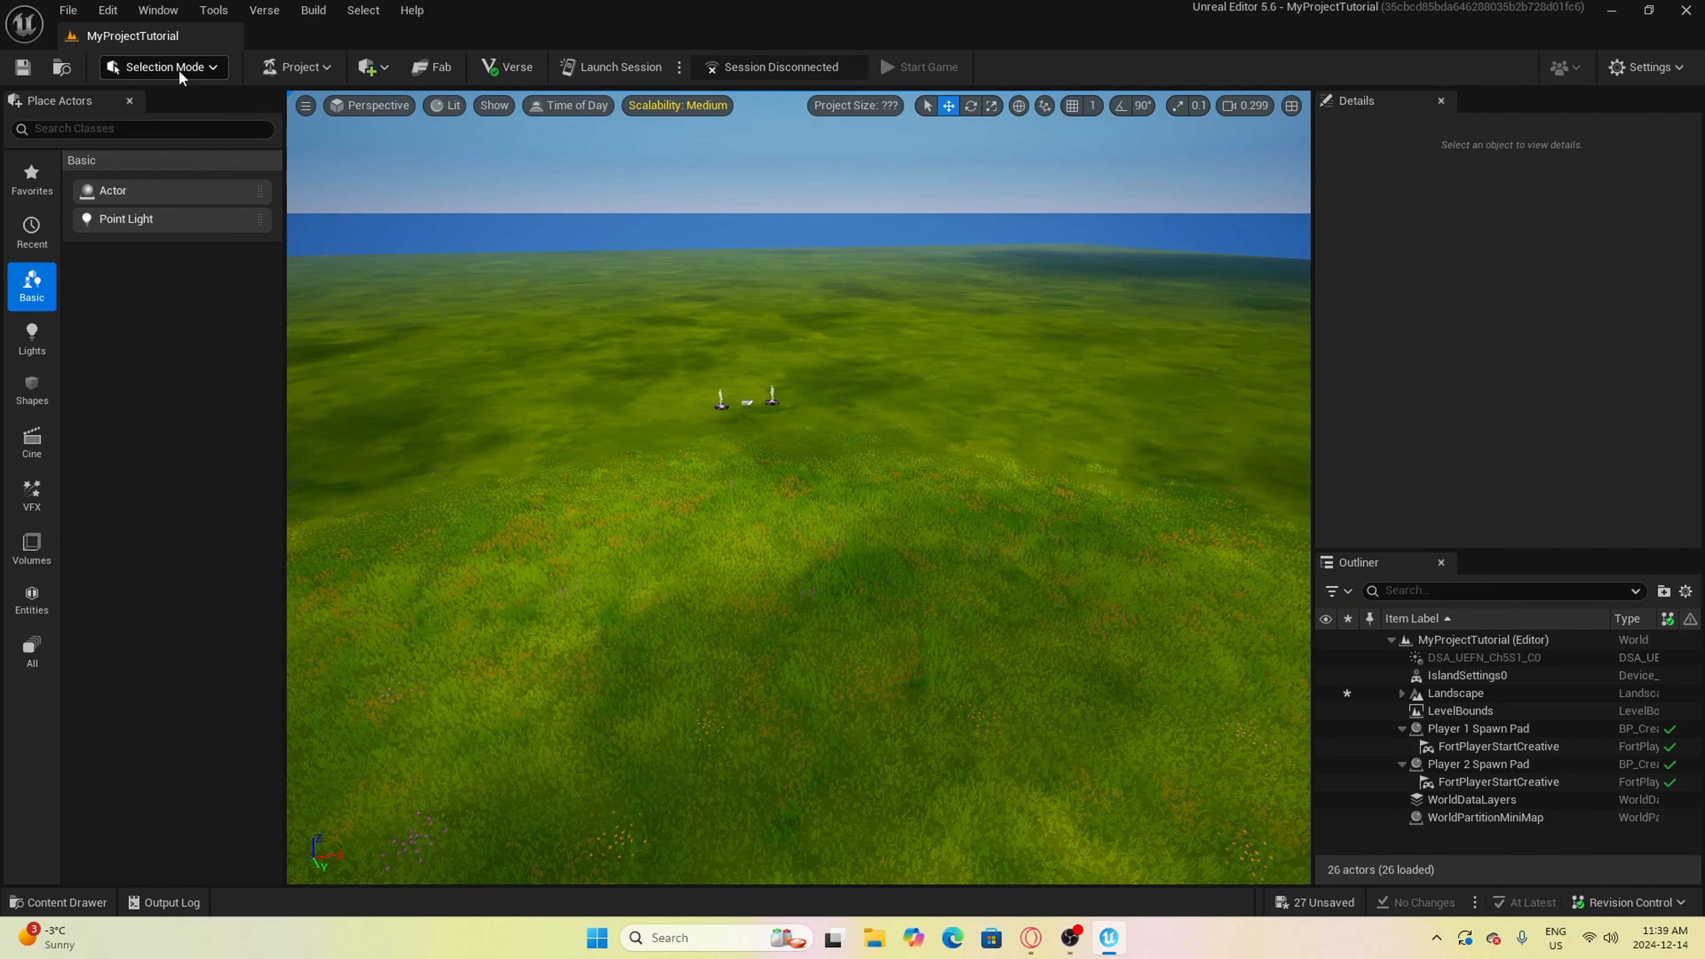
click(179, 69)
click(200, 114)
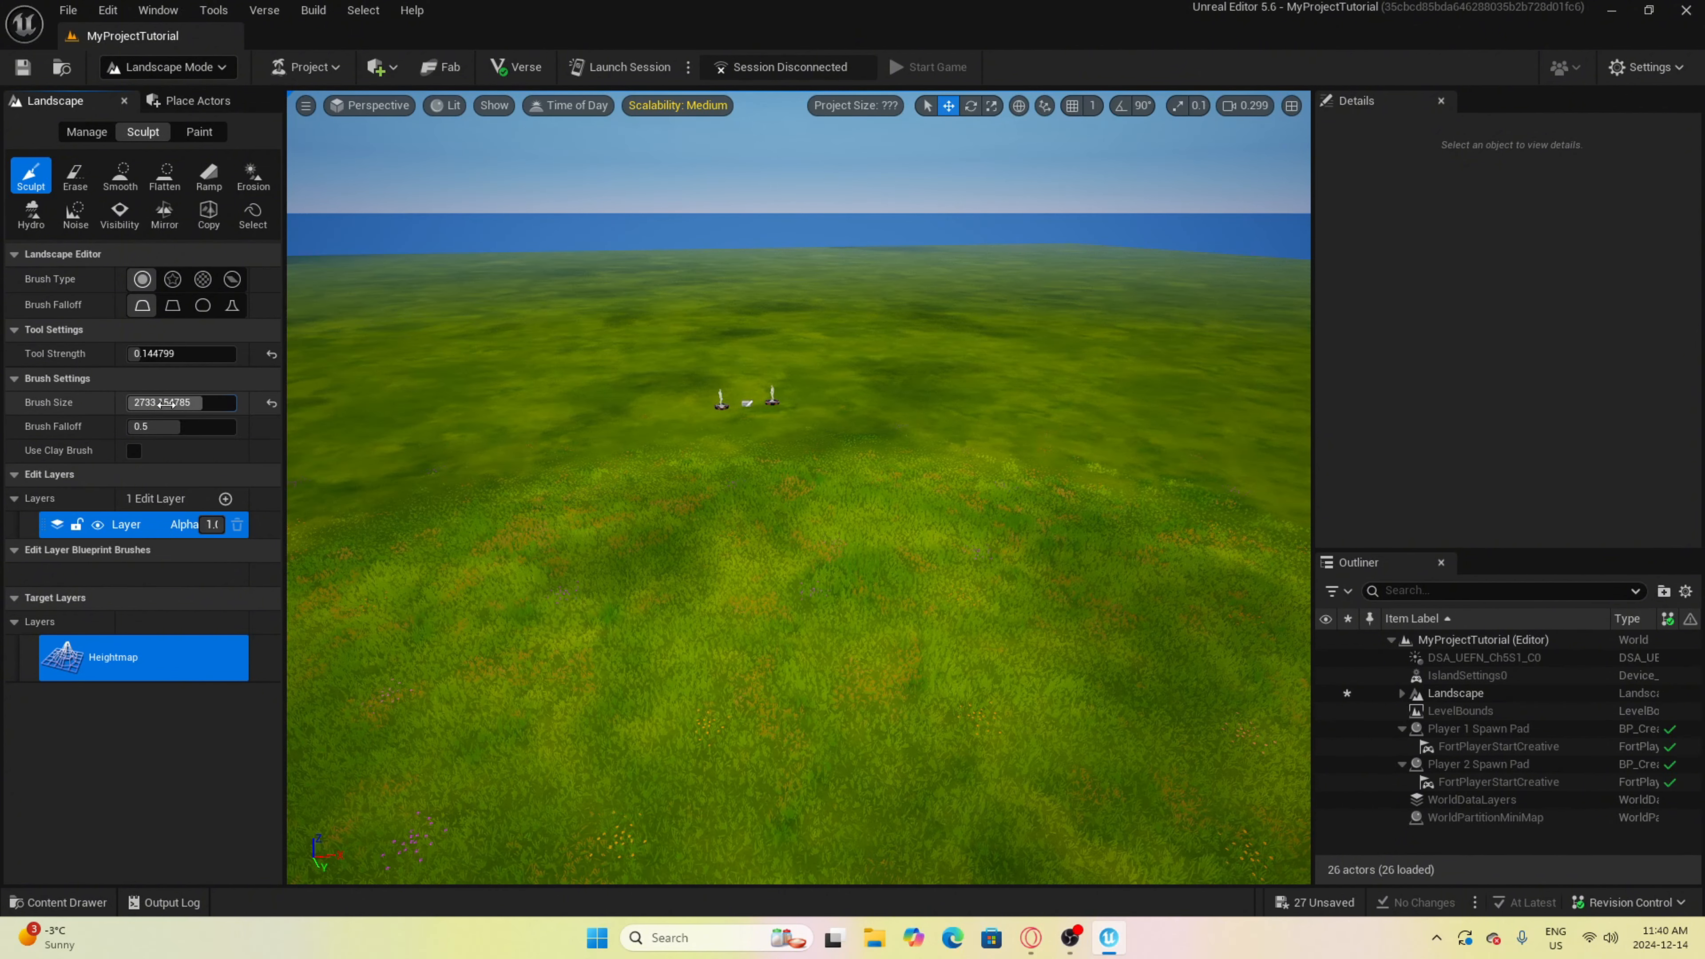
drag(173, 402, 221, 402)
mouse_move(1017, 387)
mouse_down()
mouse_move(1058, 369)
mouse_move(761, 263)
mouse_move(803, 297)
mouse_move(761, 224)
mouse_move(447, 224)
mouse_move(480, 310)
mouse_move(927, 588)
mouse_move(951, 540)
mouse_move(918, 549)
mouse_move(913, 575)
mouse_up()
right_drag(914, 575, 940, 579)
drag(496, 315, 636, 323)
Set the sculpt tool strength to about 0.515 and raise steep rocky mountains and ridges on the landscape
drag(144, 356, 182, 356)
mouse_move(585, 310)
mouse_down()
mouse_move(800, 262)
mouse_move(864, 190)
mouse_up()
drag(1059, 233, 1008, 194)
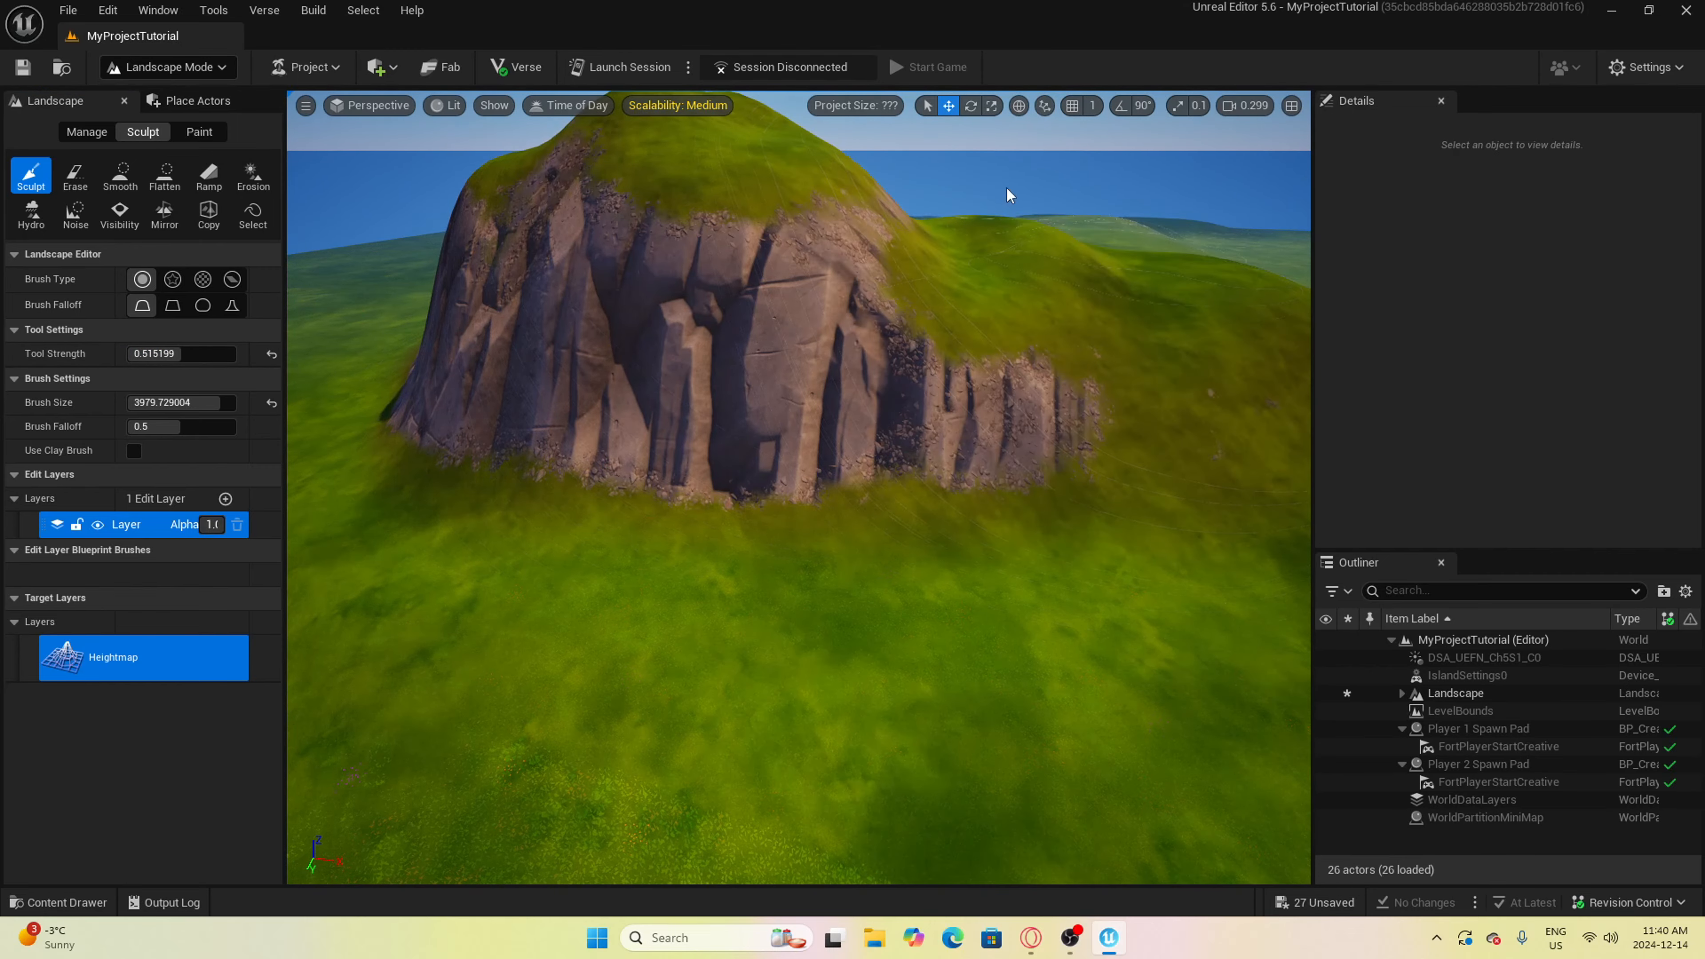
scroll(875, 472, down, 5)
scroll(883, 501, down, 4)
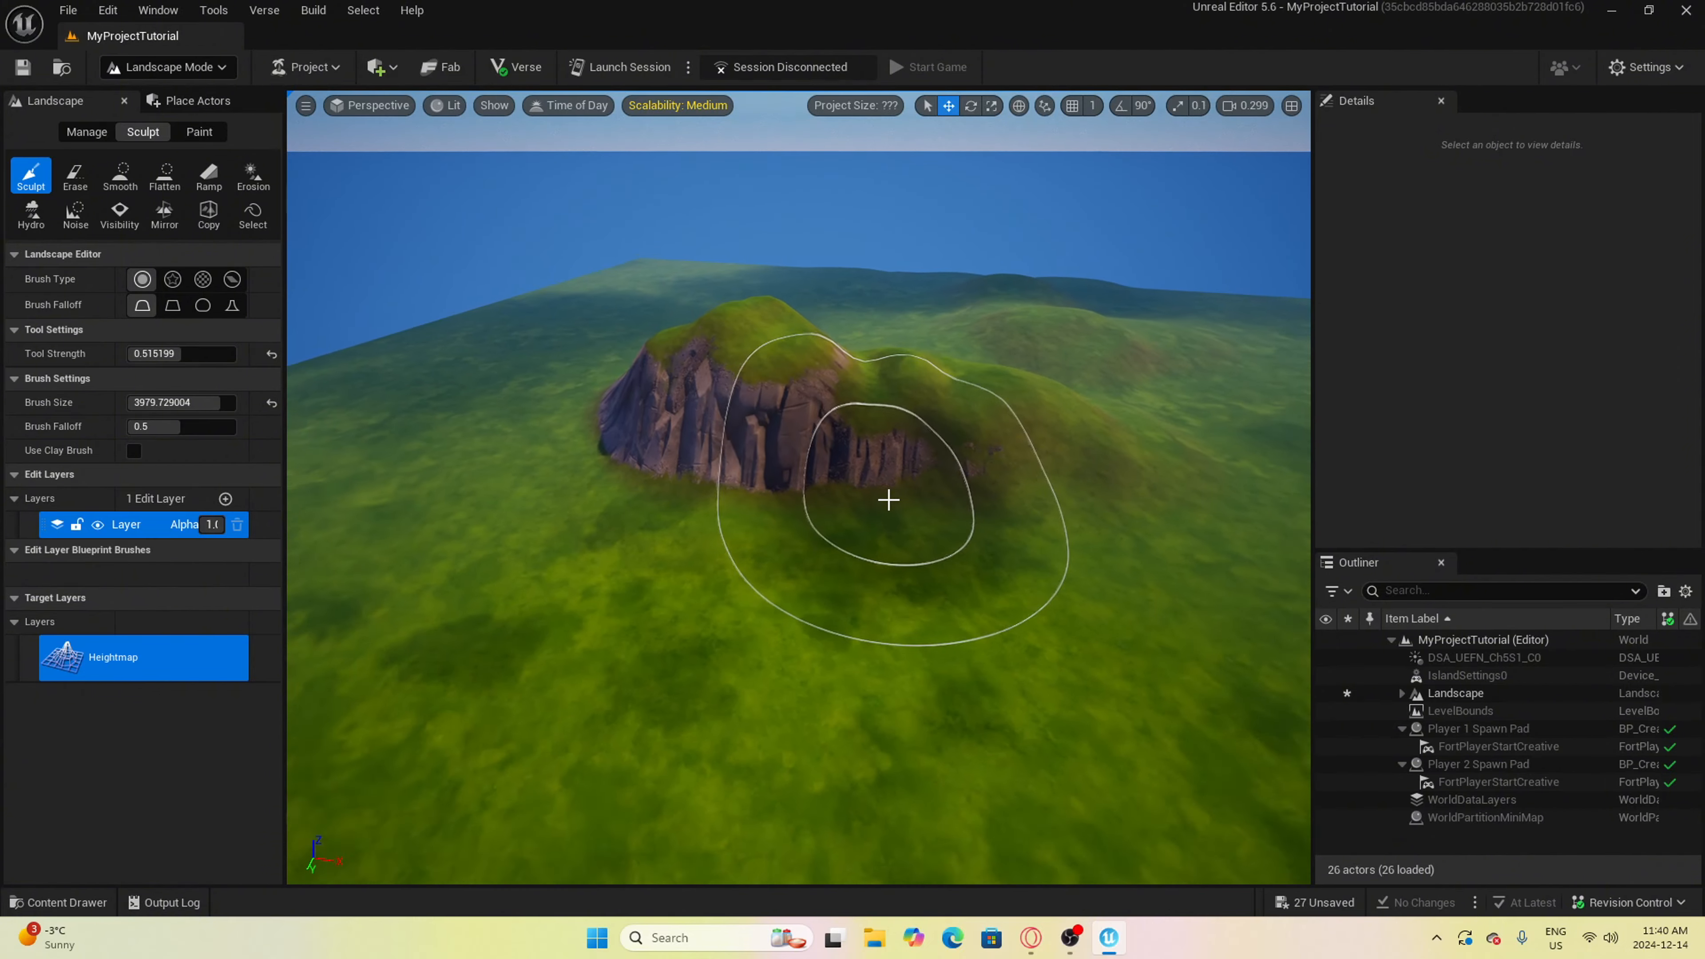
right_drag(906, 541, 993, 579)
mouse_move(994, 579)
mouse_down()
mouse_move(1087, 356)
mouse_move(822, 282)
mouse_move(529, 328)
mouse_move(1283, 564)
mouse_move(1136, 646)
mouse_move(399, 651)
mouse_move(883, 240)
mouse_move(506, 575)
mouse_move(1183, 354)
mouse_move(987, 388)
mouse_move(381, 297)
mouse_move(1153, 395)
mouse_move(1045, 610)
mouse_up()
mouse_move(1045, 610)
right_down()
mouse_move(1155, 685)
mouse_move(551, 591)
mouse_move(987, 655)
mouse_move(1128, 645)
mouse_move(1108, 645)
right_up()
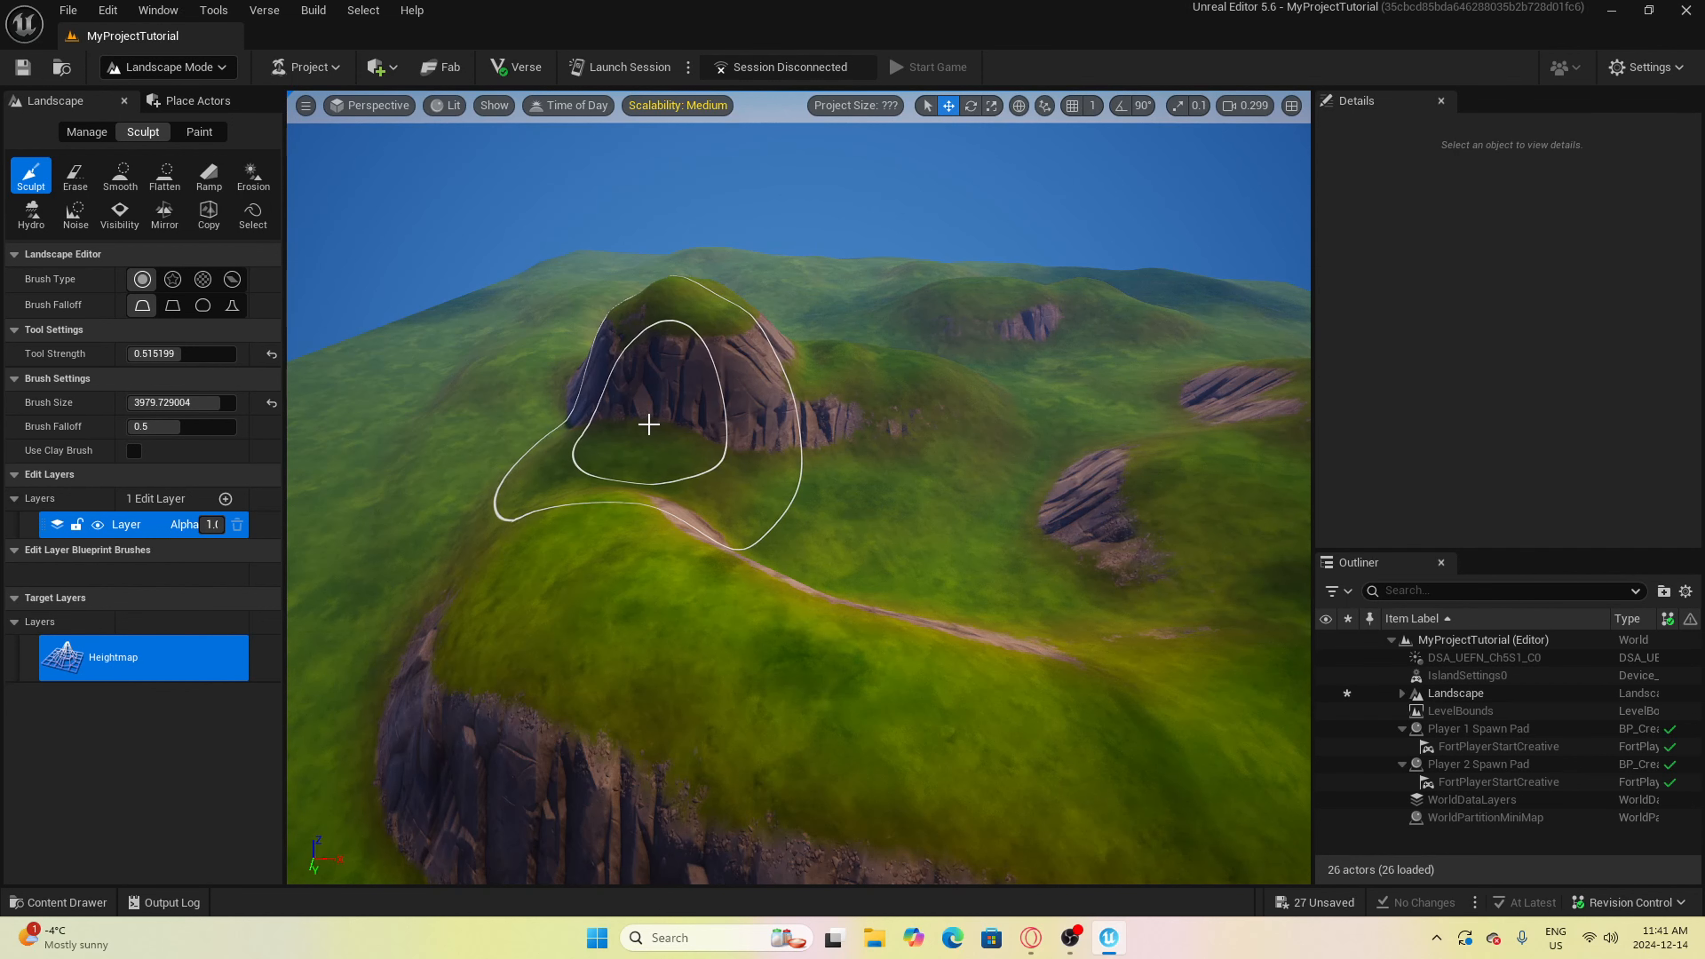
Use the Erase tool to remove the large sculpted mountain and part of the surrounding hills
click(74, 175)
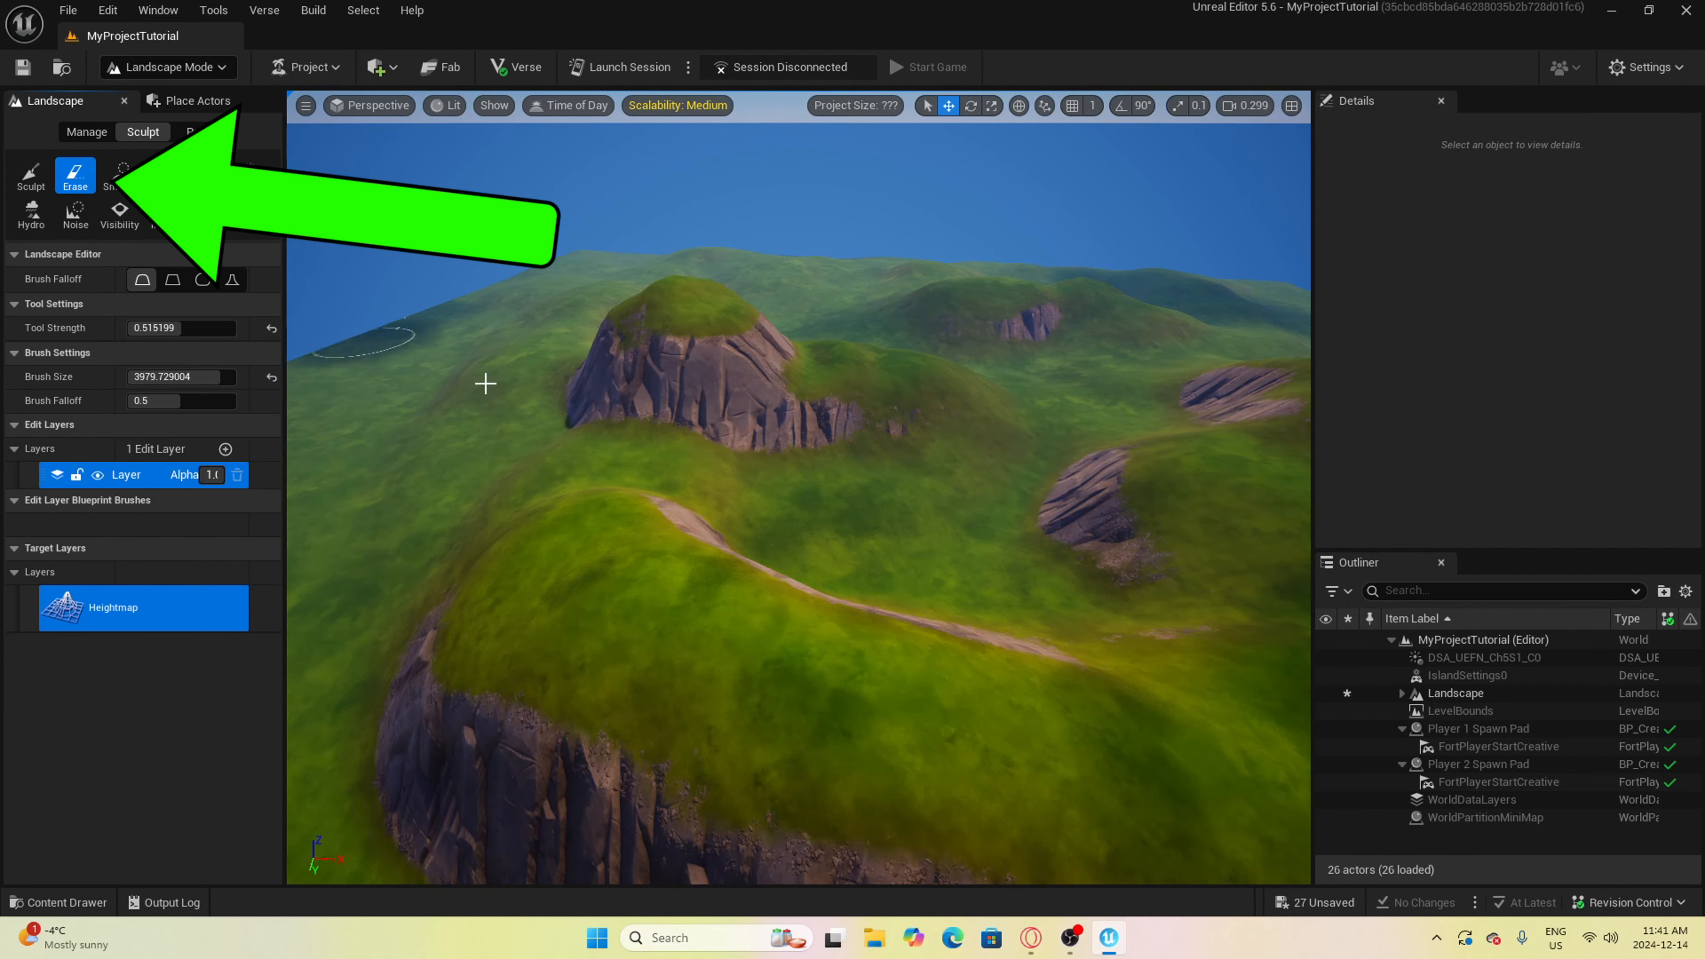
mouse_move(506, 320)
mouse_down()
mouse_move(677, 342)
mouse_move(490, 527)
mouse_up()
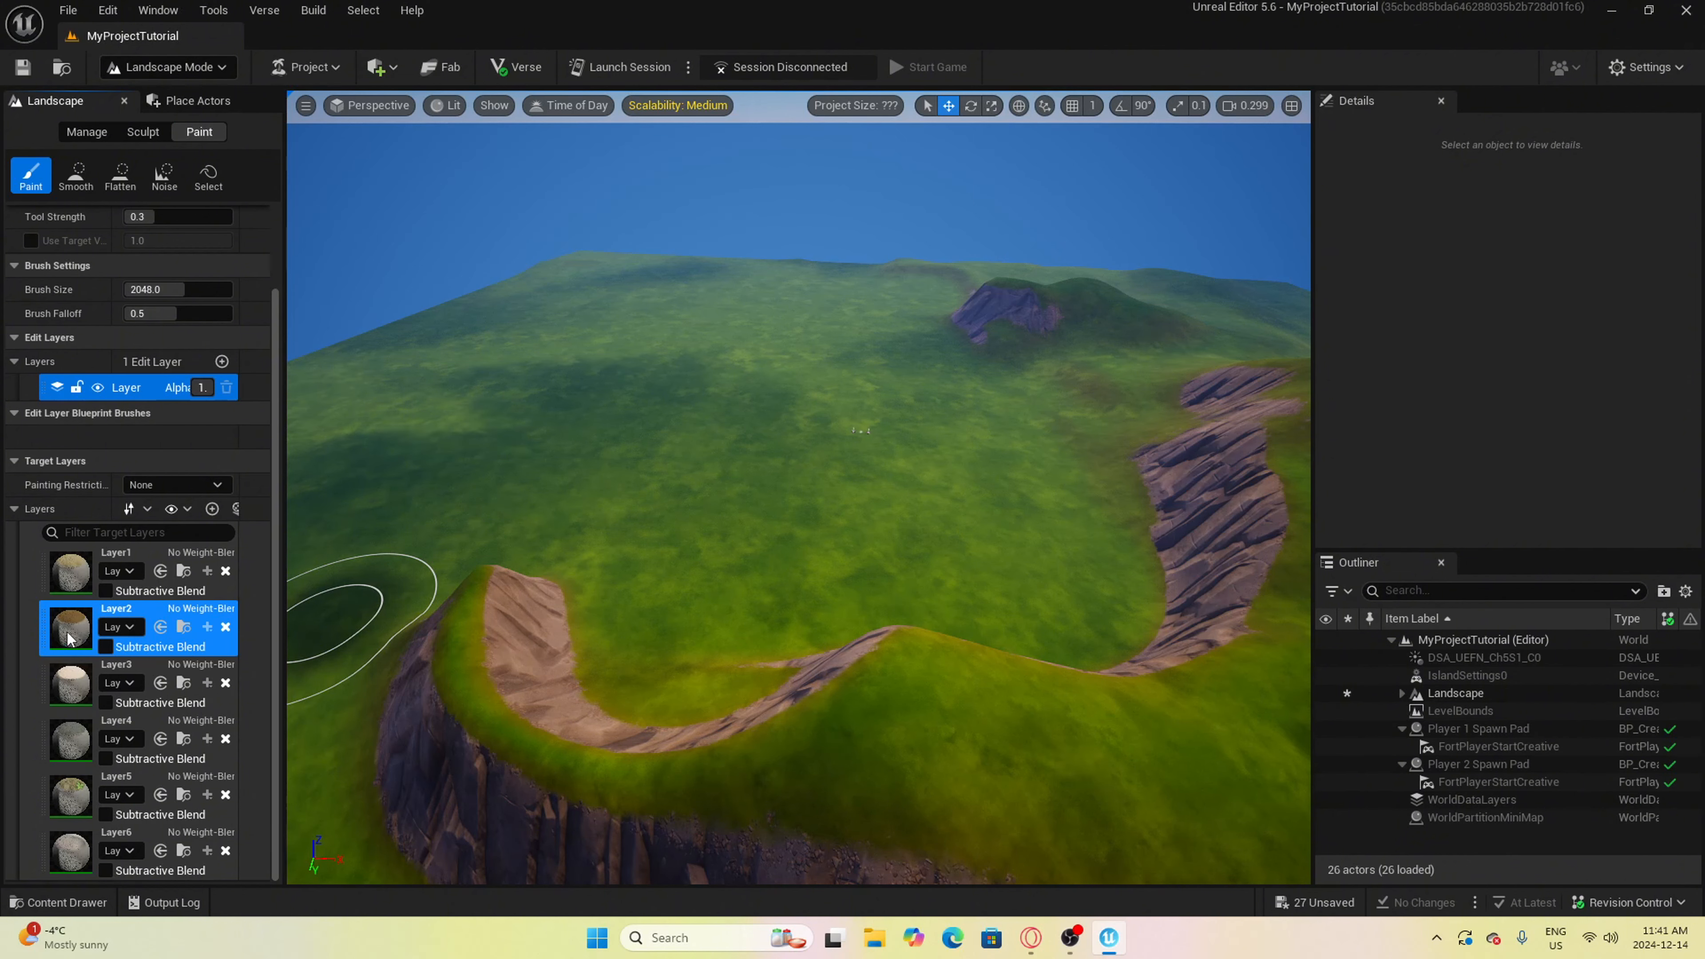
Paint Layer2 in broad strokes over the flat grass area around the player spawn pads
mouse_move(807, 533)
mouse_down()
mouse_move(830, 472)
mouse_move(700, 347)
mouse_move(916, 410)
mouse_up()
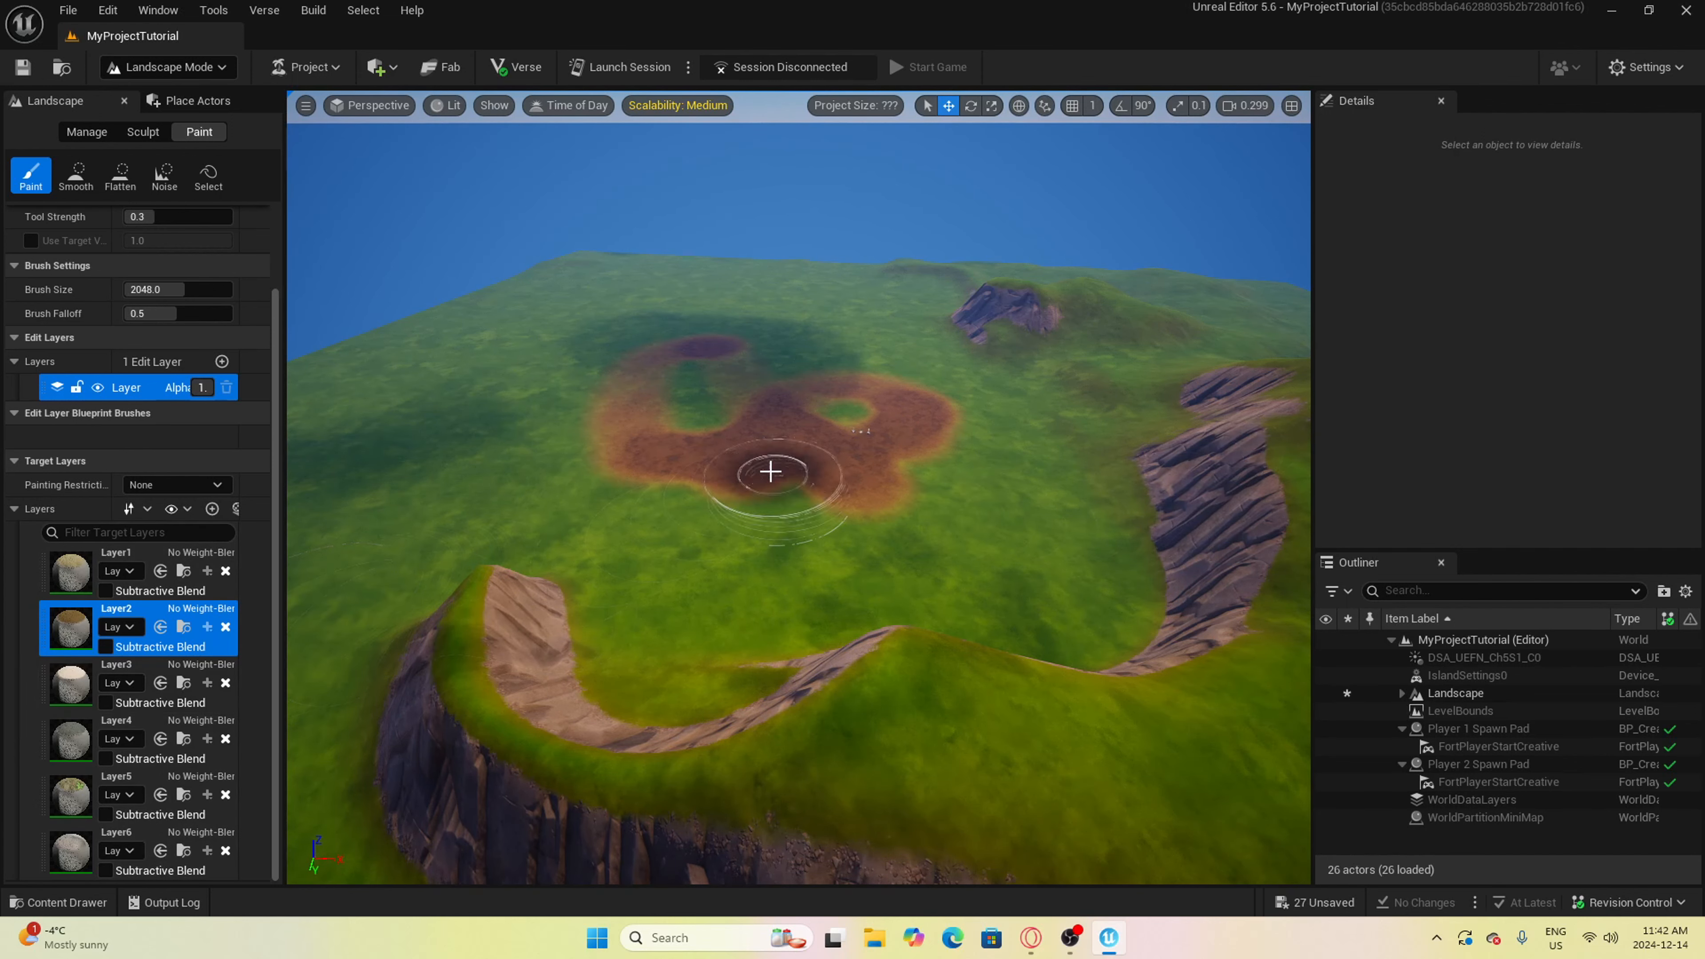
scroll(761, 472, up, 5)
scroll(761, 491, up, 5)
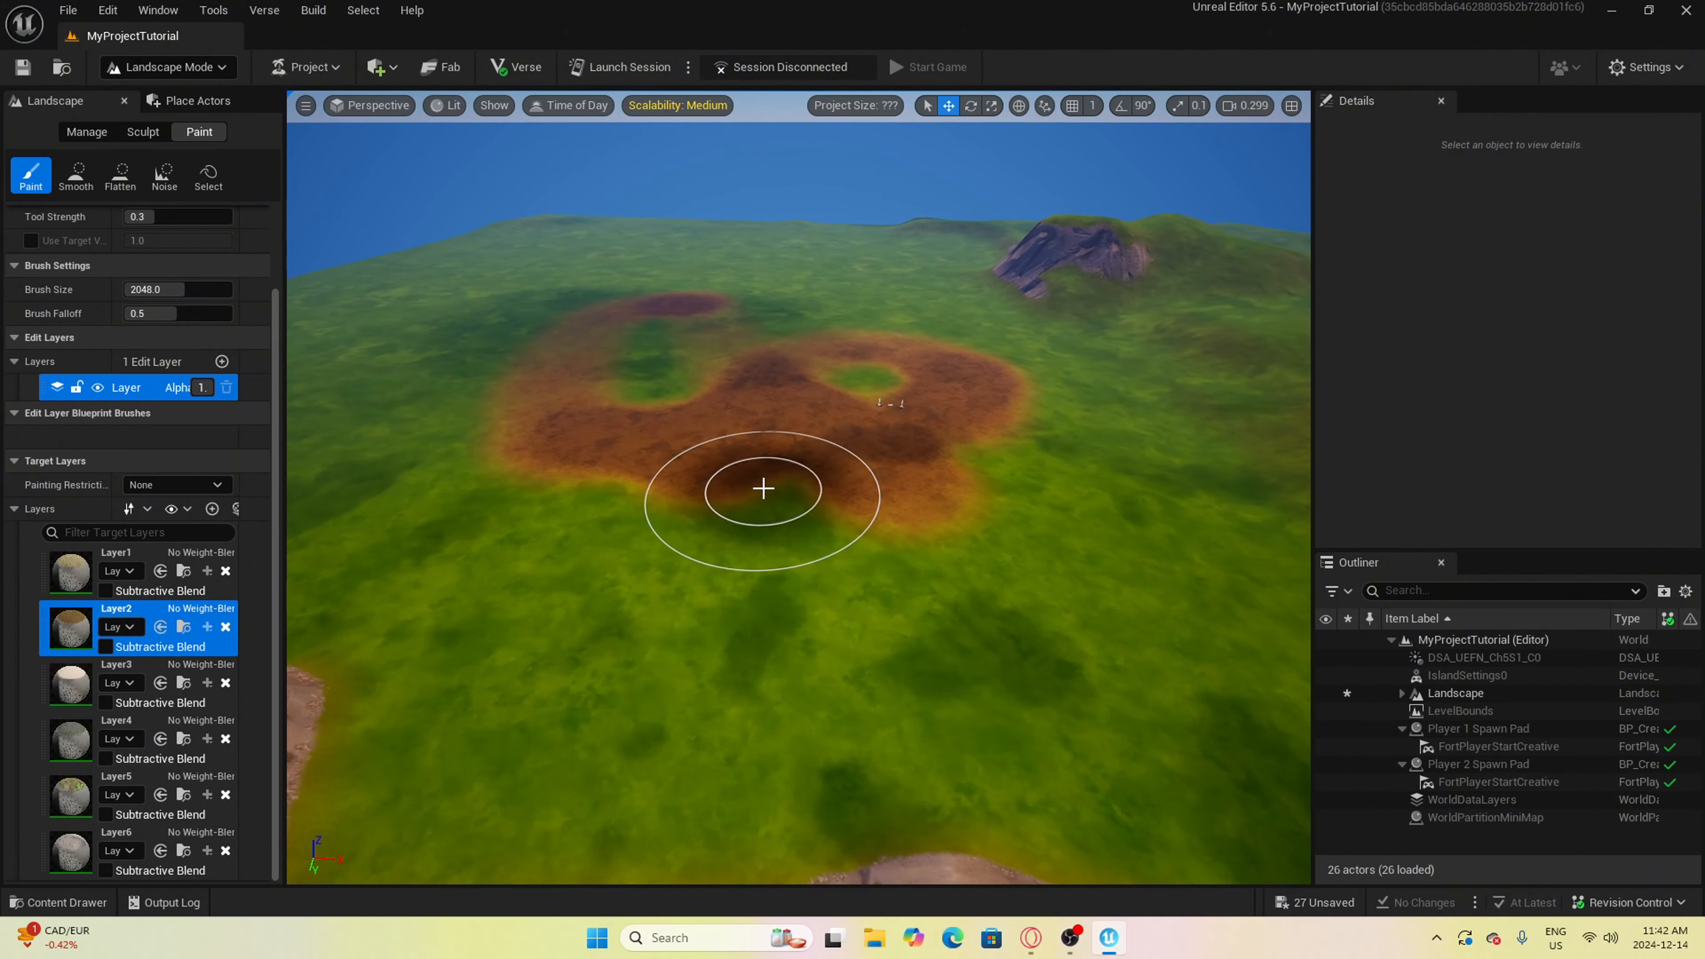
mouse_move(789, 486)
mouse_down()
mouse_move(848, 408)
mouse_move(868, 438)
mouse_move(824, 440)
mouse_up()
Paint patches of Layer3 on both sides of the spawn area and a patch of Layer4 between them
scroll(824, 440, down, 3)
click(134, 672)
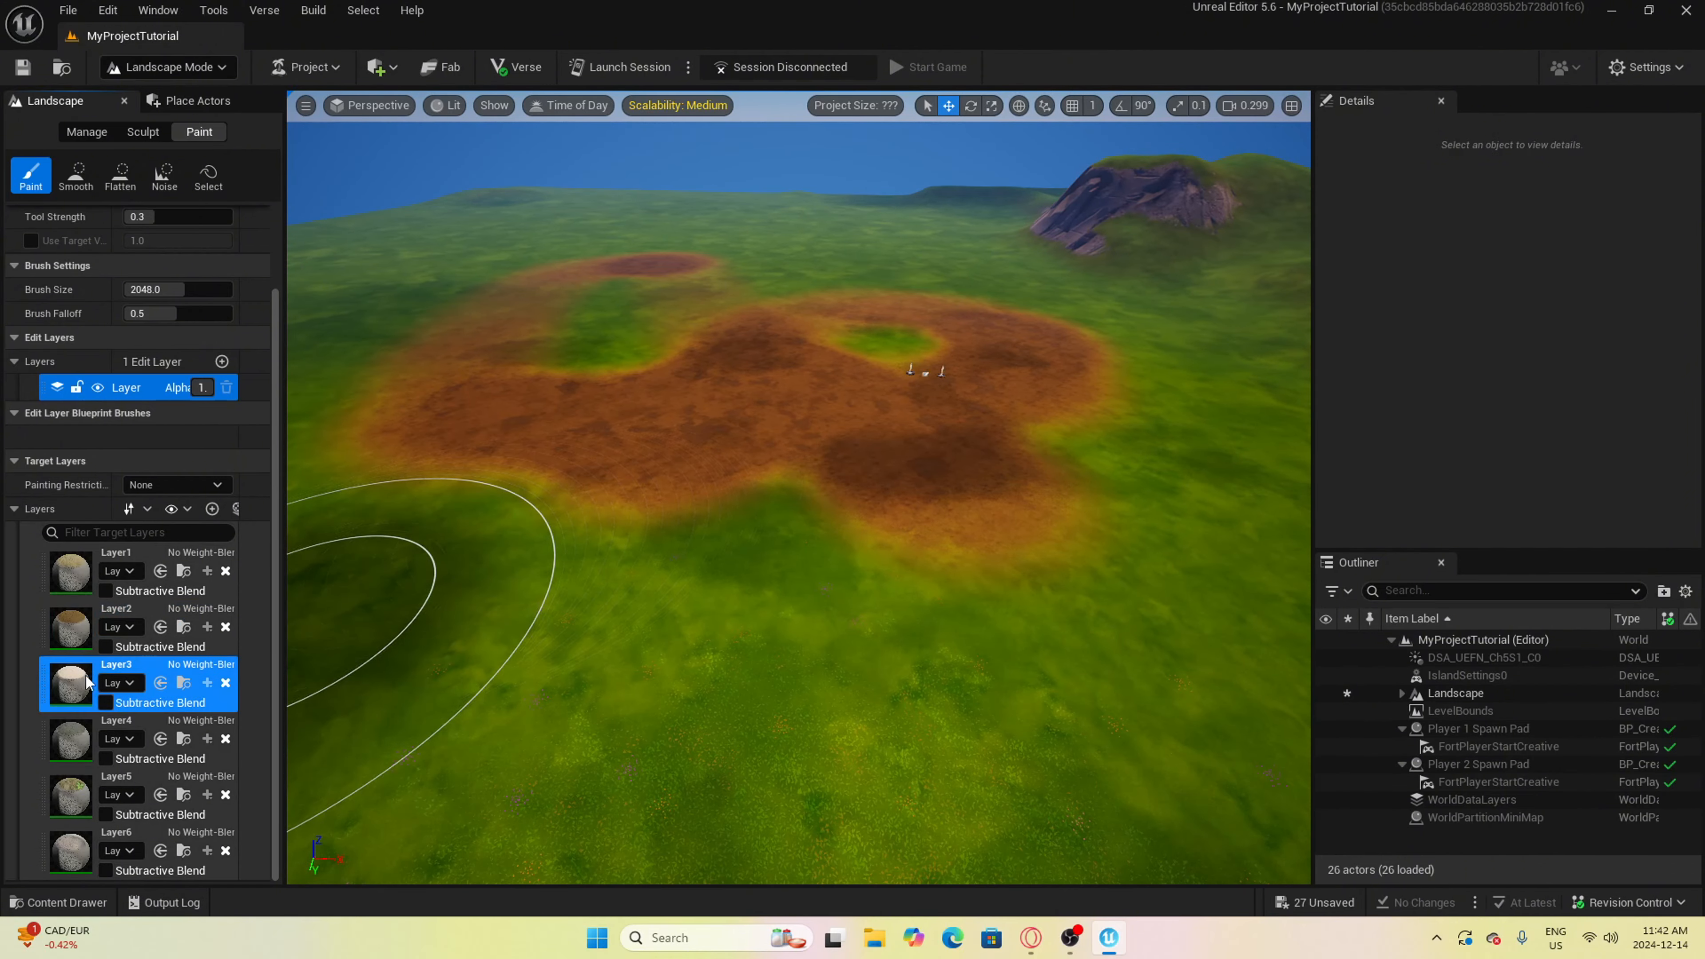
mouse_move(705, 537)
mouse_down()
mouse_move(750, 499)
mouse_move(676, 578)
mouse_move(1191, 431)
mouse_move(1126, 297)
mouse_move(1087, 275)
mouse_up()
click(59, 747)
mouse_move(799, 692)
mouse_down()
mouse_move(982, 525)
mouse_move(871, 263)
mouse_move(1087, 443)
mouse_up()
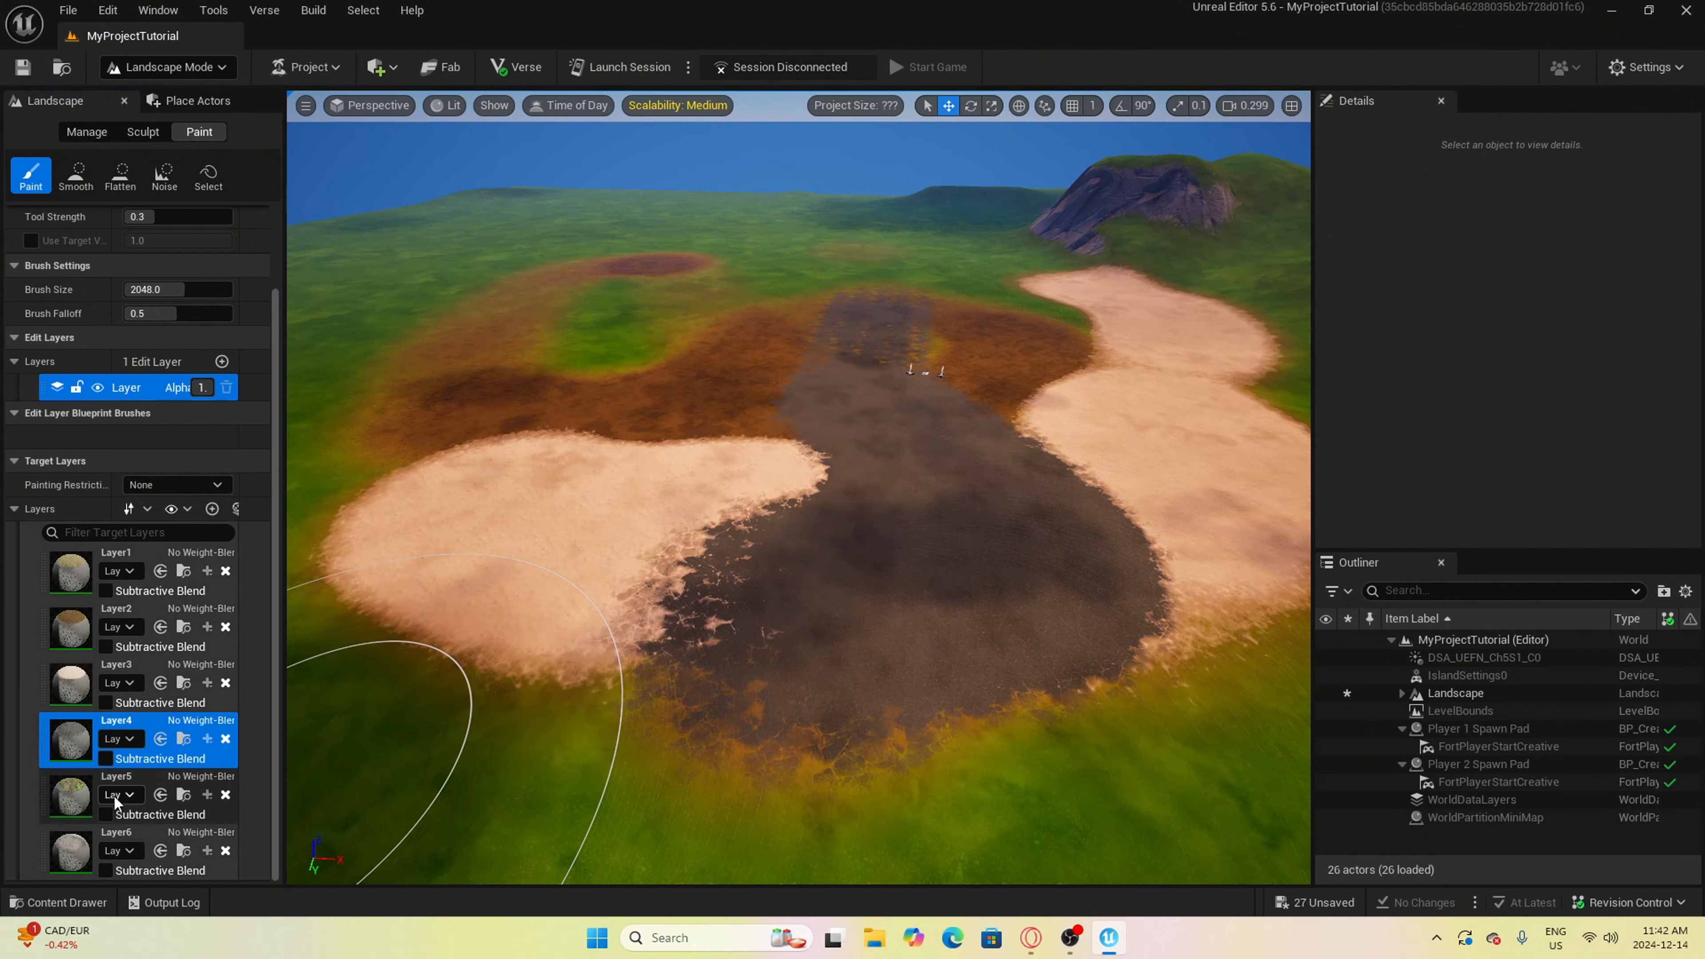
Paint a patch of Layer5 over the earlier layers, and cover most of the central area with Layer6
click(67, 796)
mouse_move(530, 664)
mouse_down()
mouse_move(616, 428)
mouse_move(792, 190)
mouse_move(1180, 385)
mouse_move(780, 495)
mouse_move(766, 291)
mouse_move(765, 359)
mouse_up()
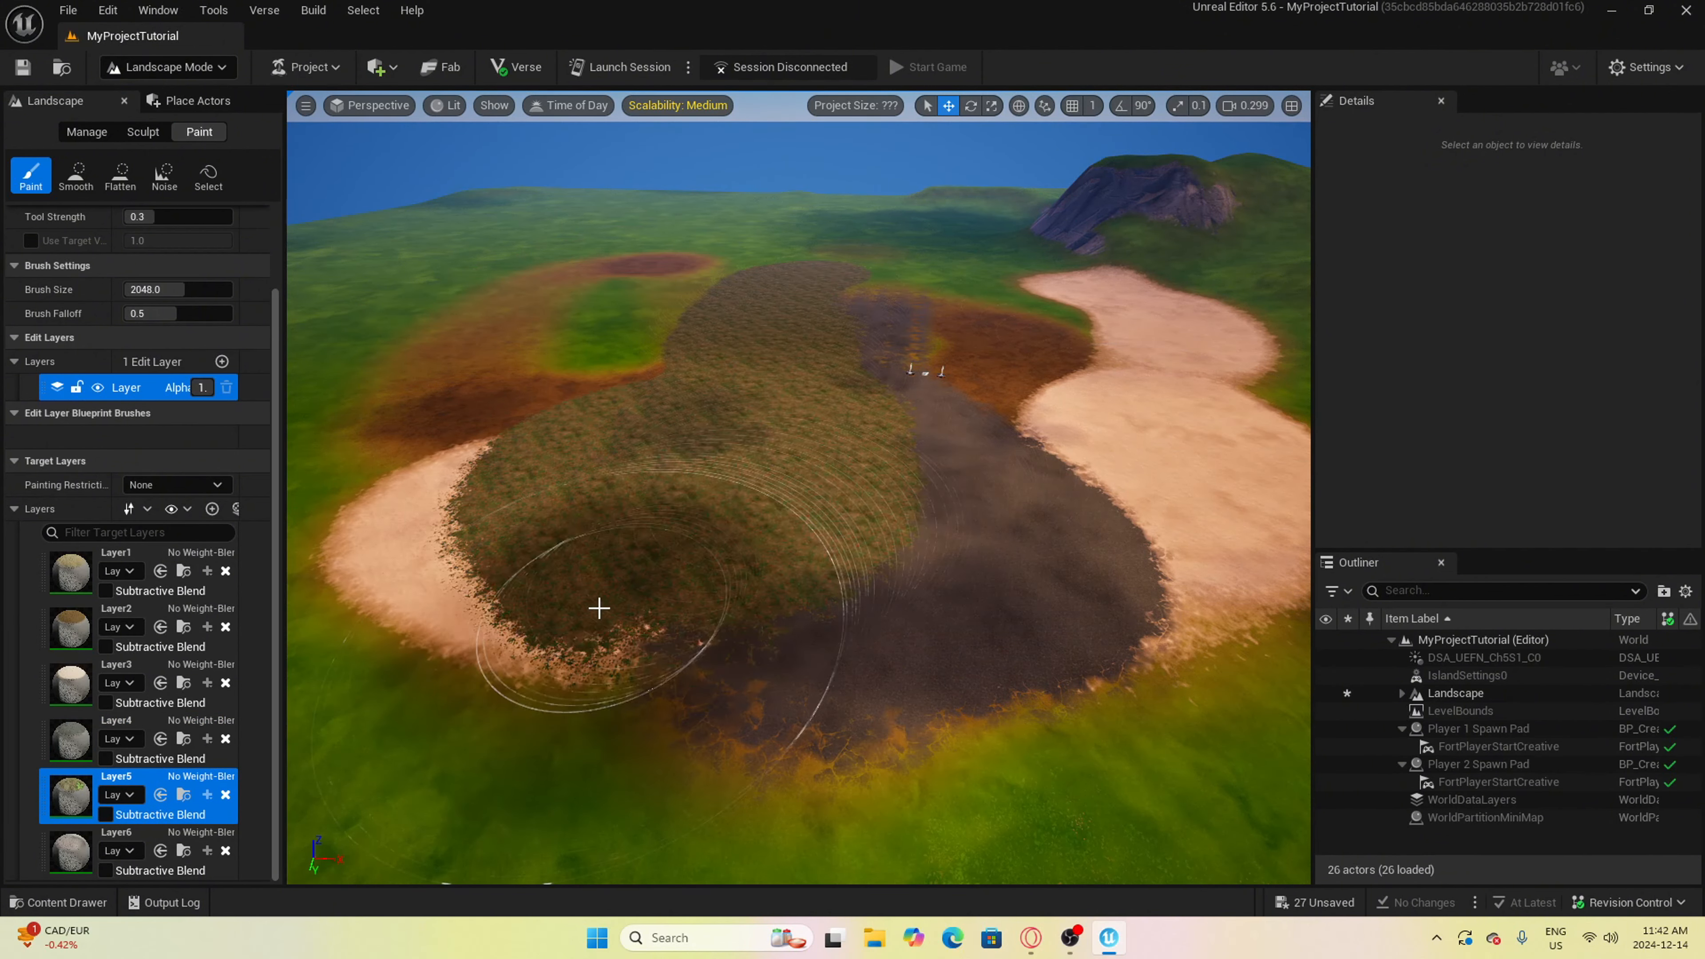
click(127, 836)
mouse_move(571, 504)
mouse_down()
mouse_move(670, 392)
mouse_move(857, 483)
mouse_move(976, 461)
mouse_move(983, 484)
mouse_move(731, 354)
mouse_move(803, 385)
mouse_move(979, 593)
mouse_move(1073, 465)
mouse_move(880, 552)
mouse_up()
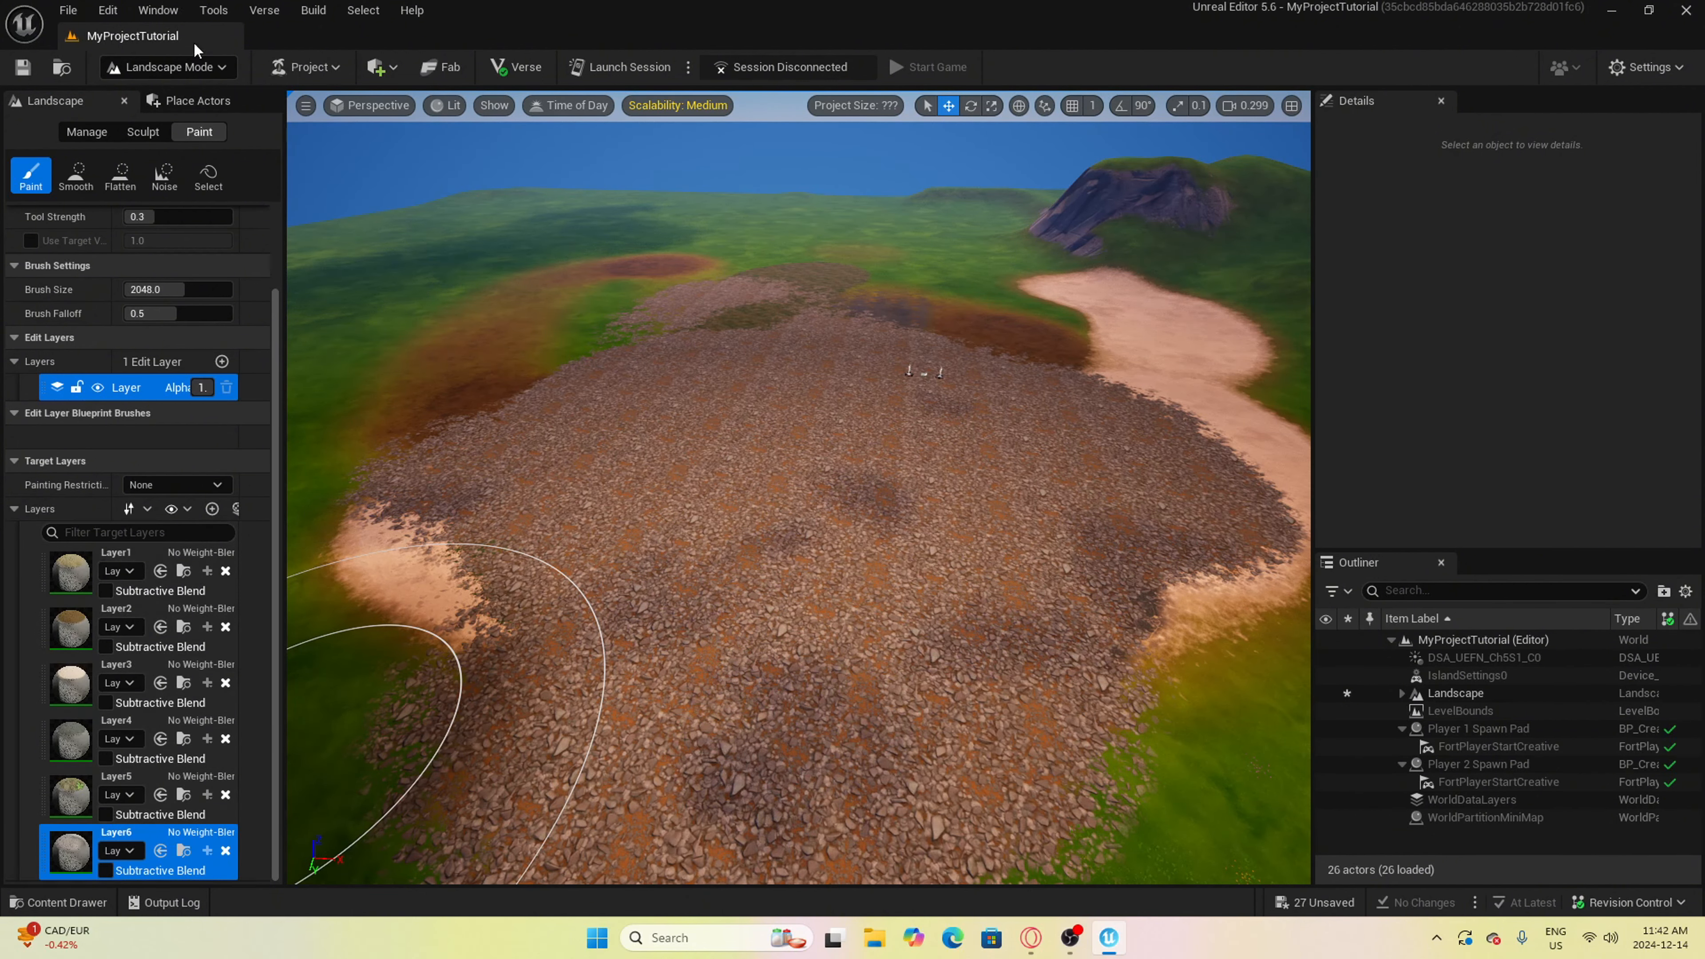
Switch back to Selection mode, dock the content drawer in the layout and remove the Place Actors panel from view
click(193, 67)
click(197, 97)
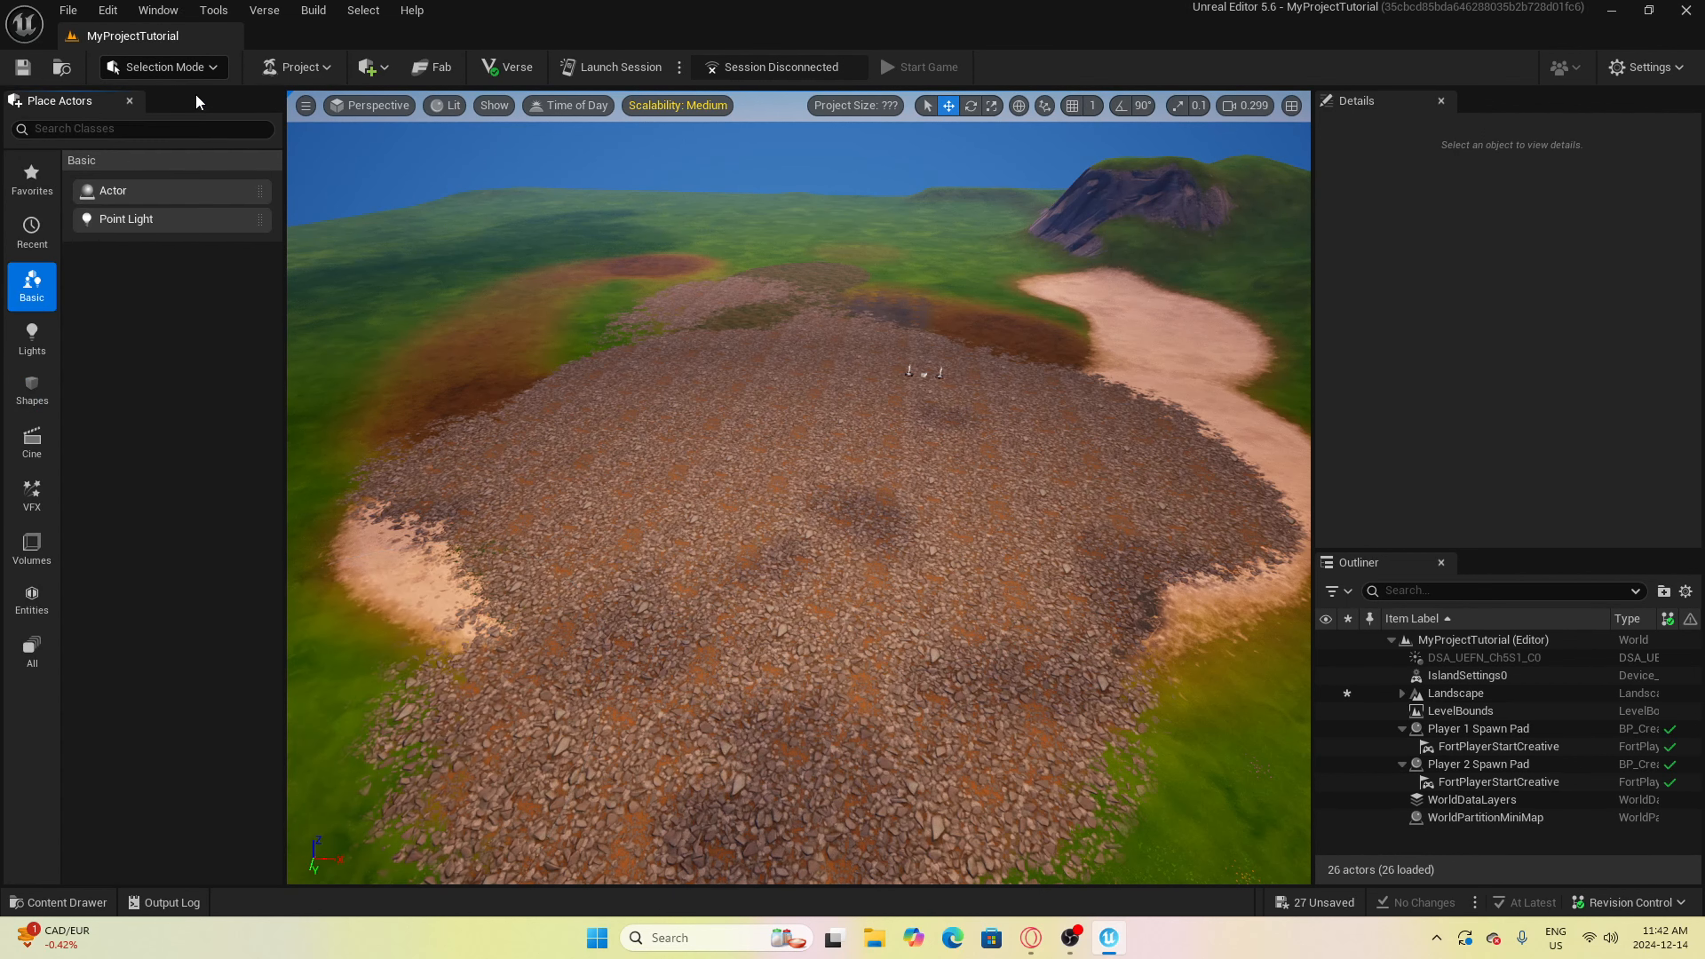
click(55, 902)
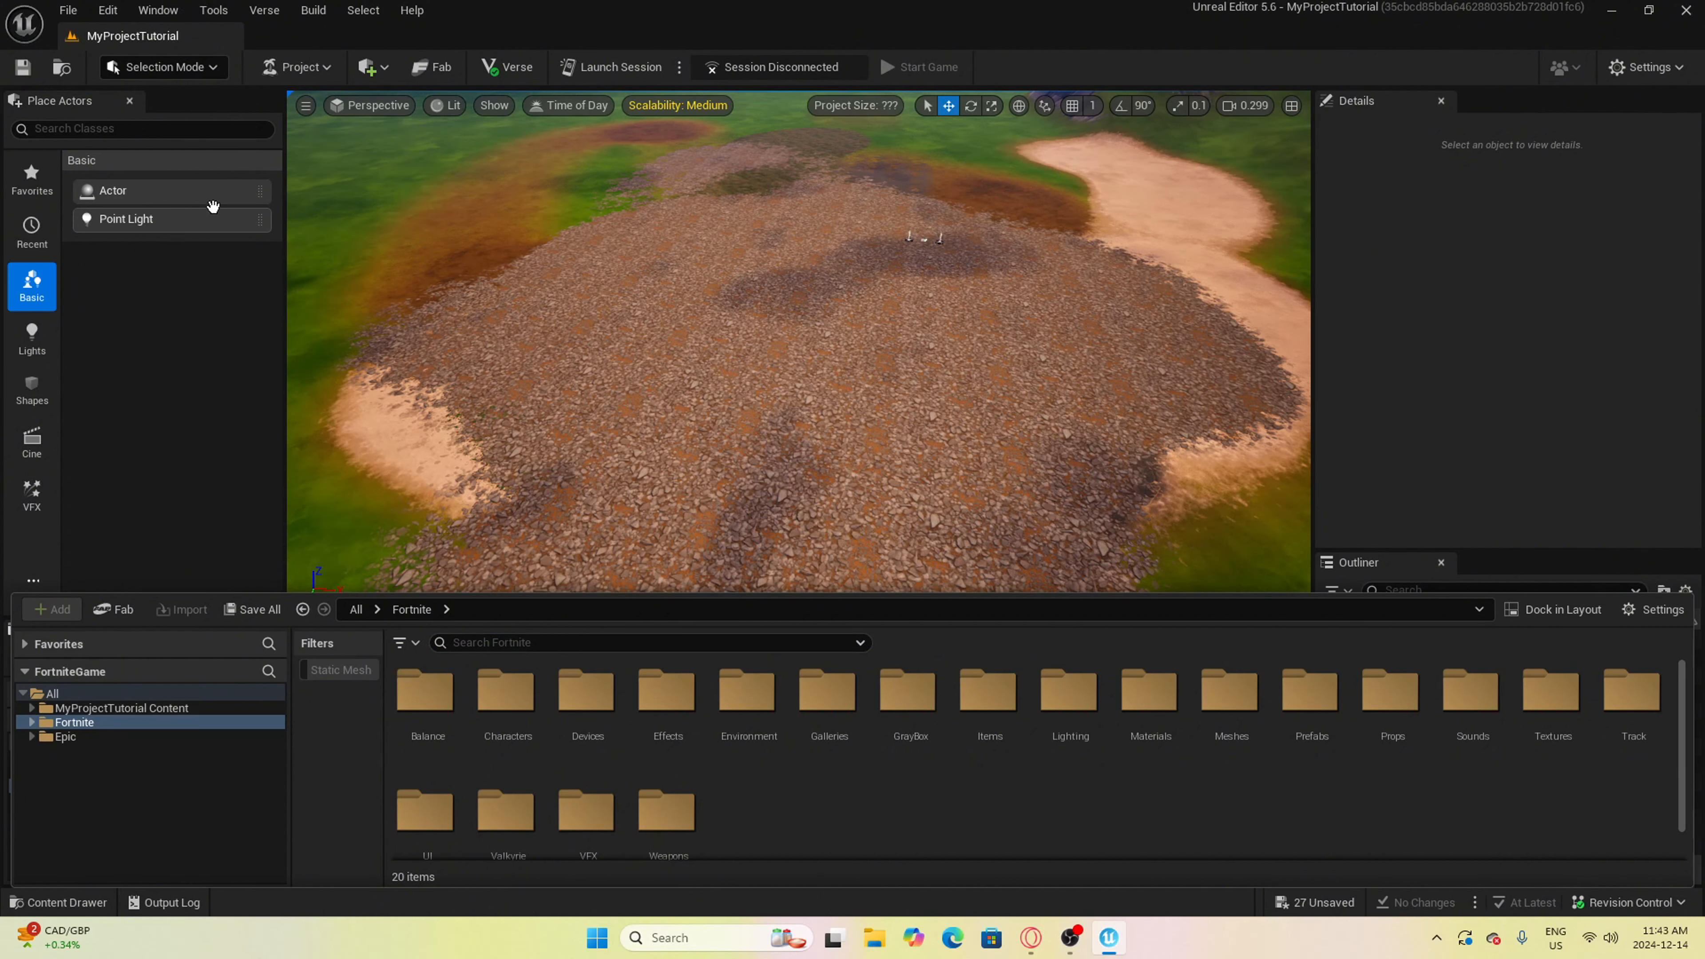
drag(286, 477, 5, 469)
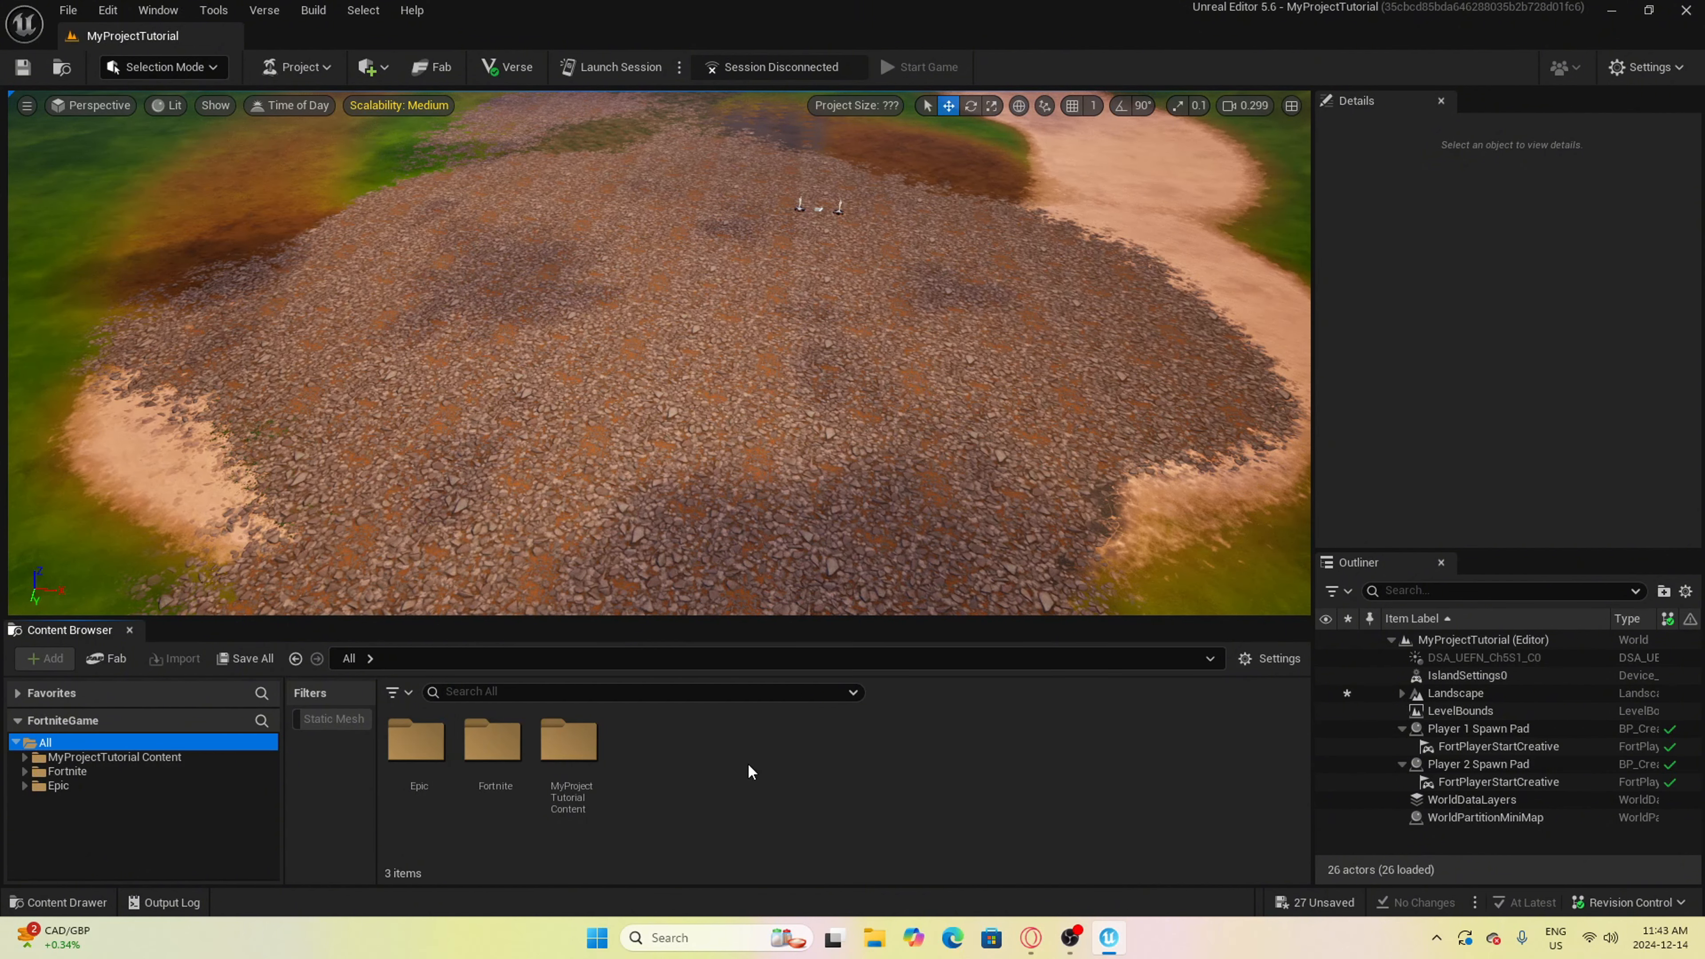
Look through the top-level content folders for the project, Fortnite and Epic
click(584, 753)
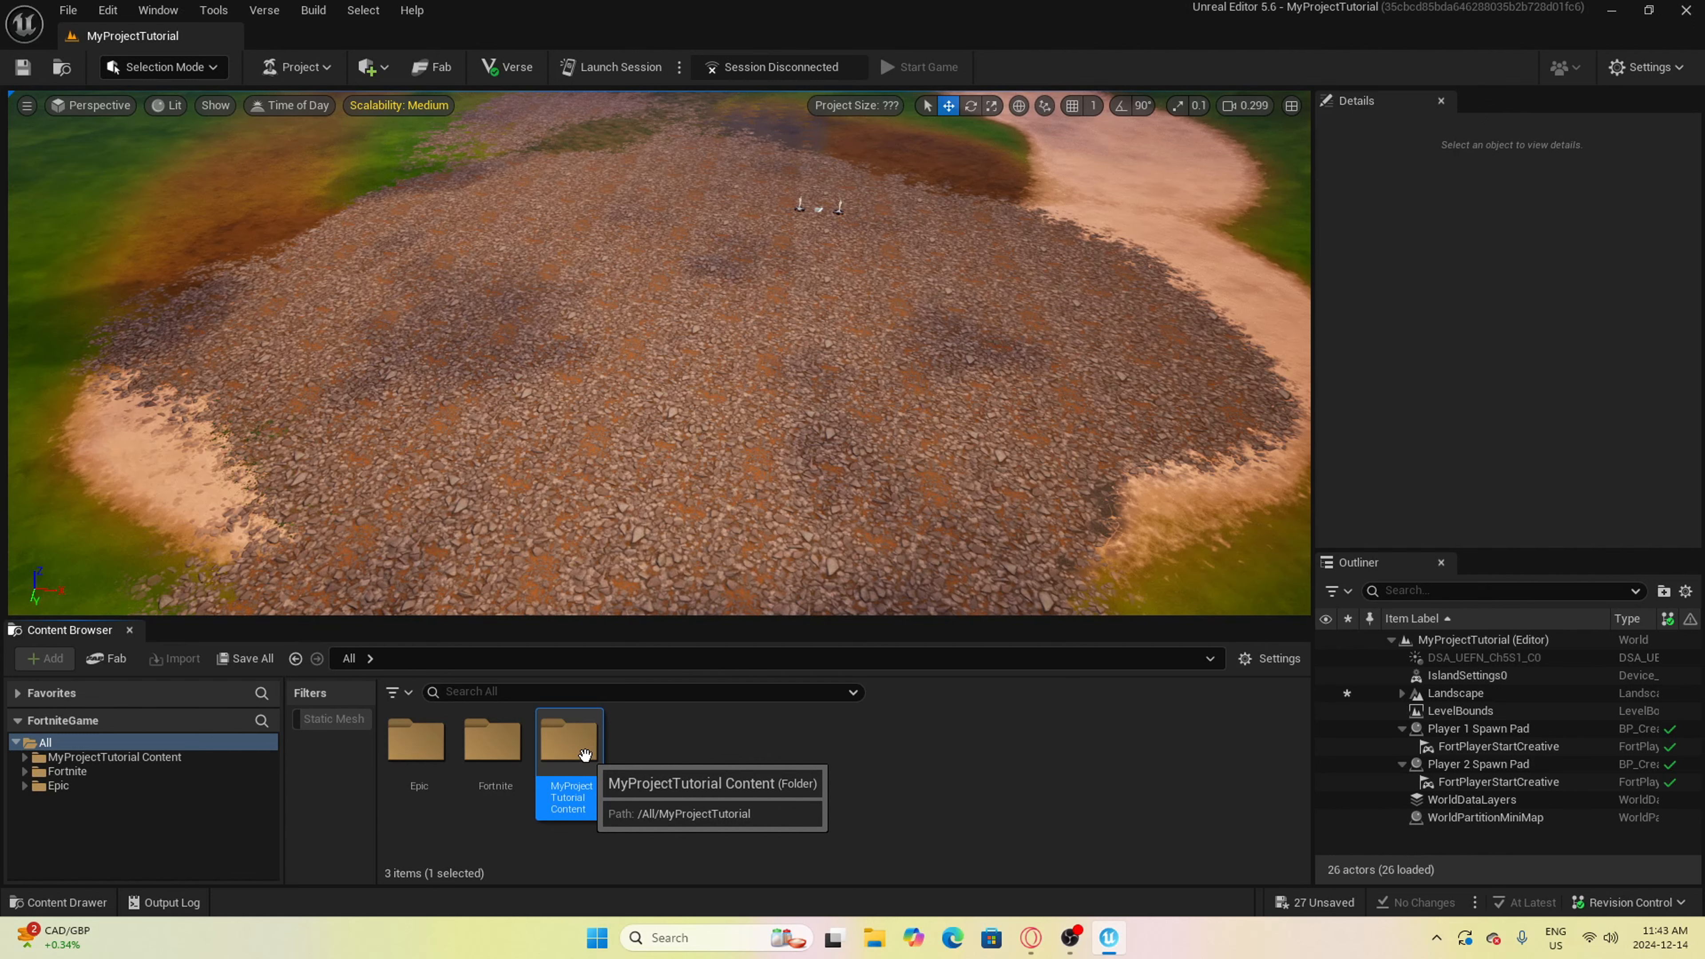
click(492, 752)
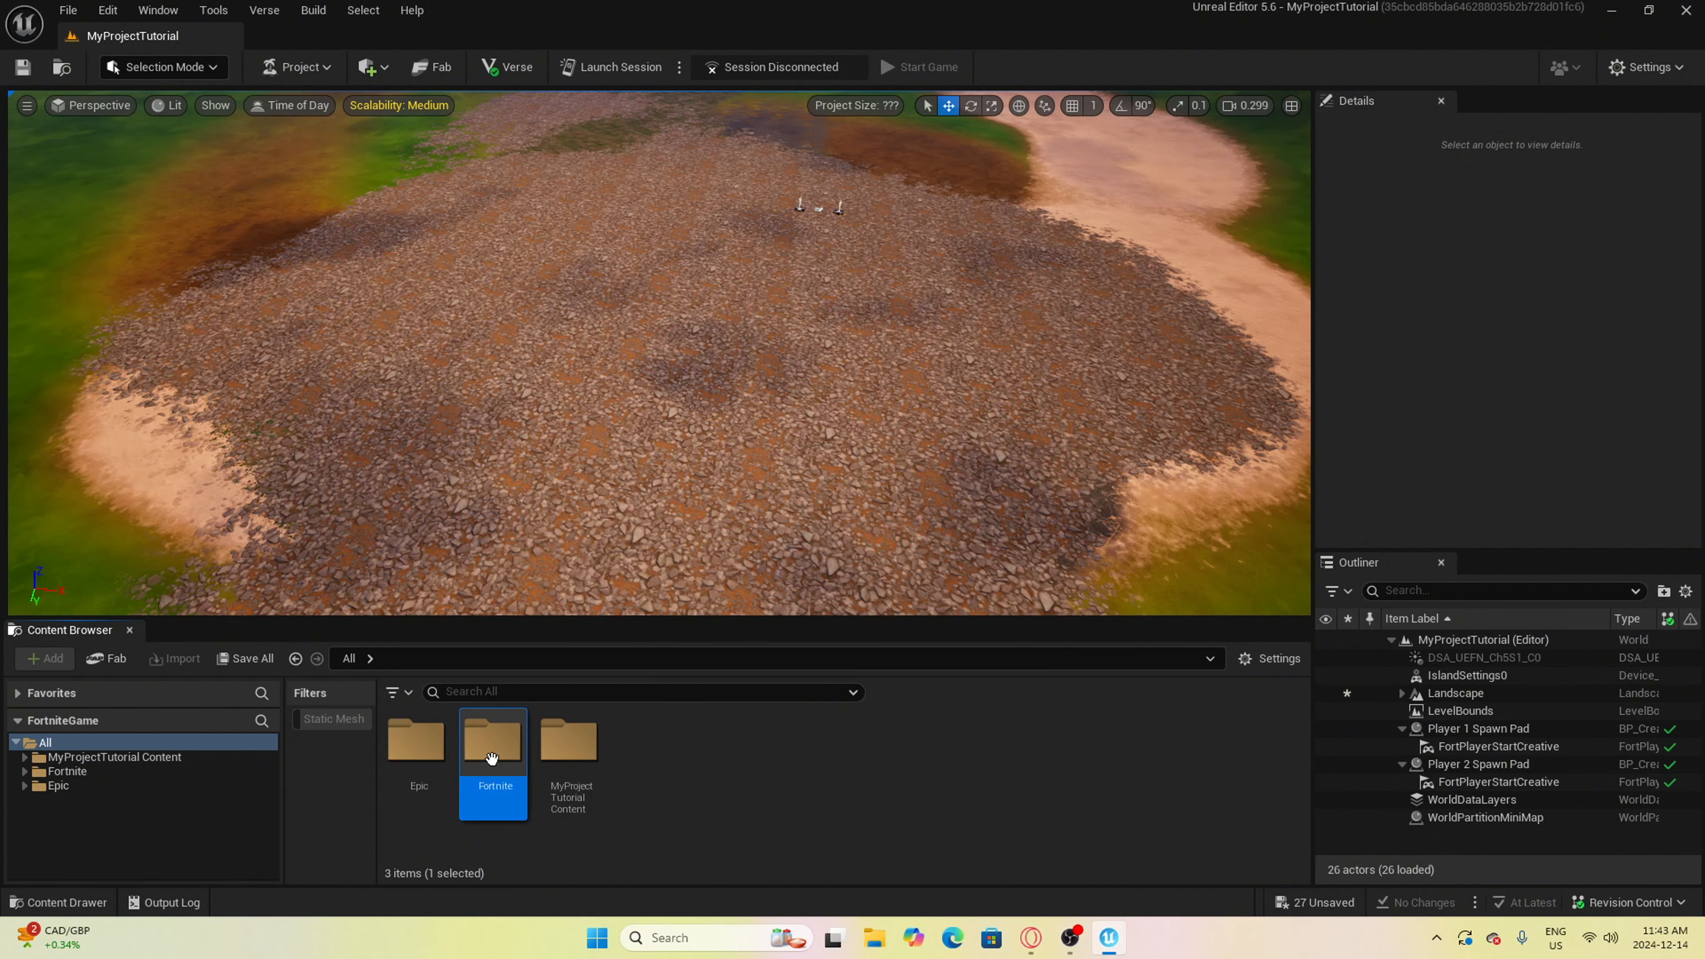
double_click(492, 753)
click(106, 788)
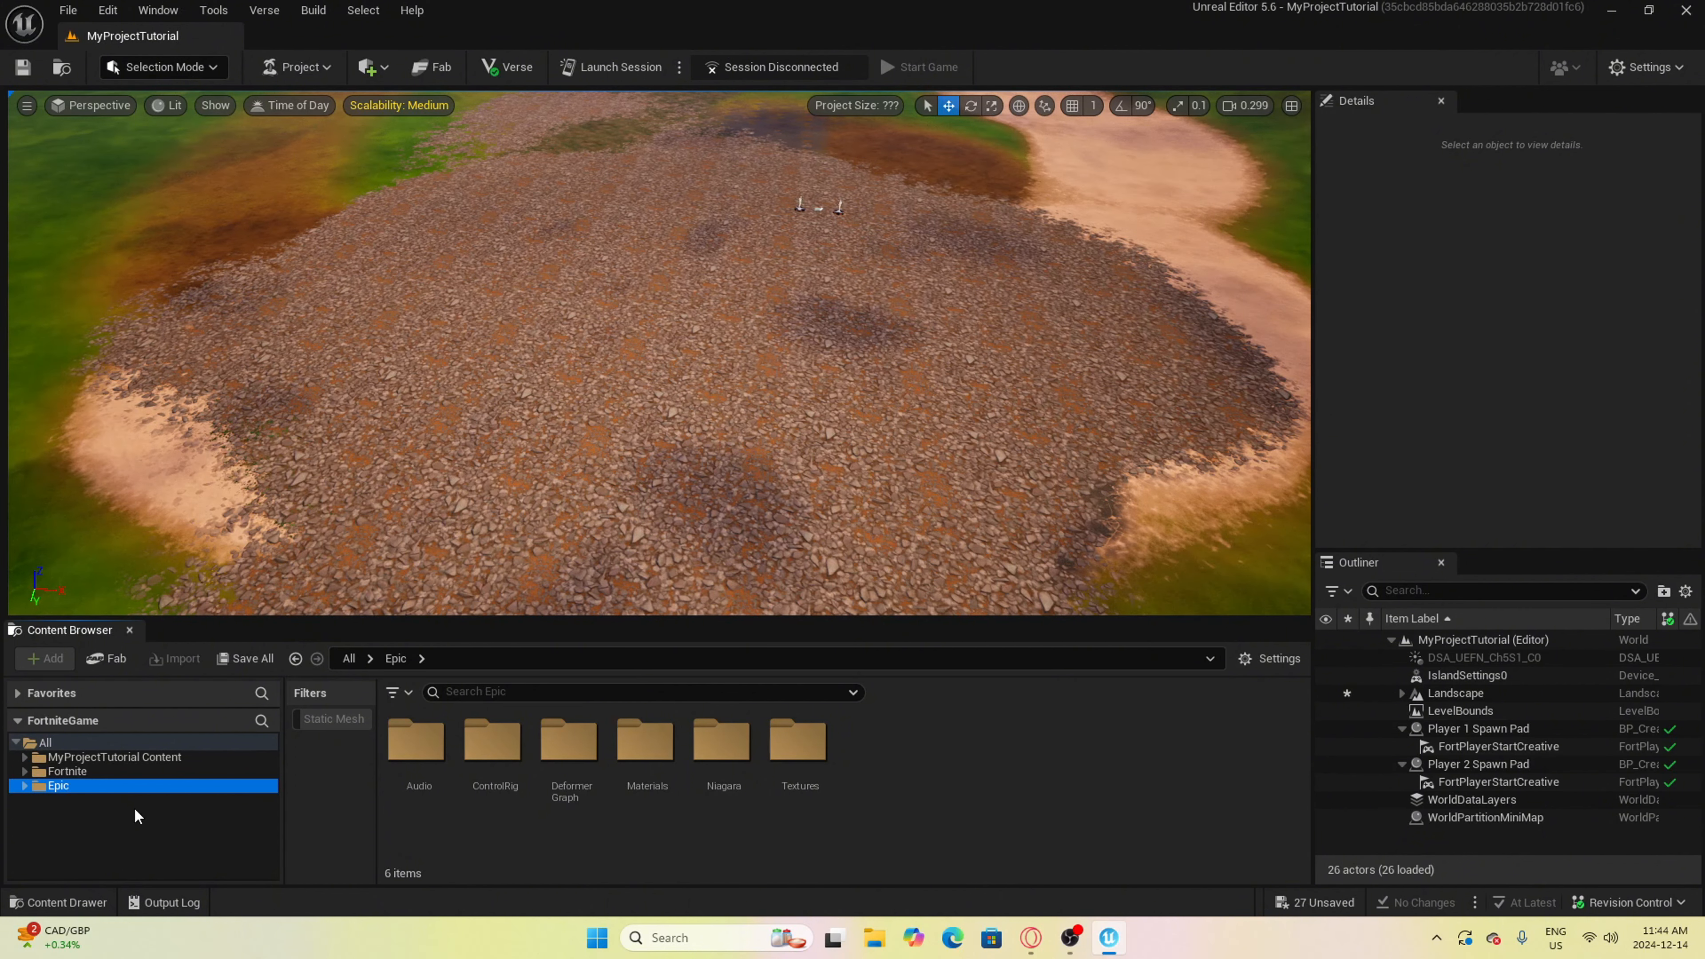
Open the Props folder within the Fortnite content
click(140, 772)
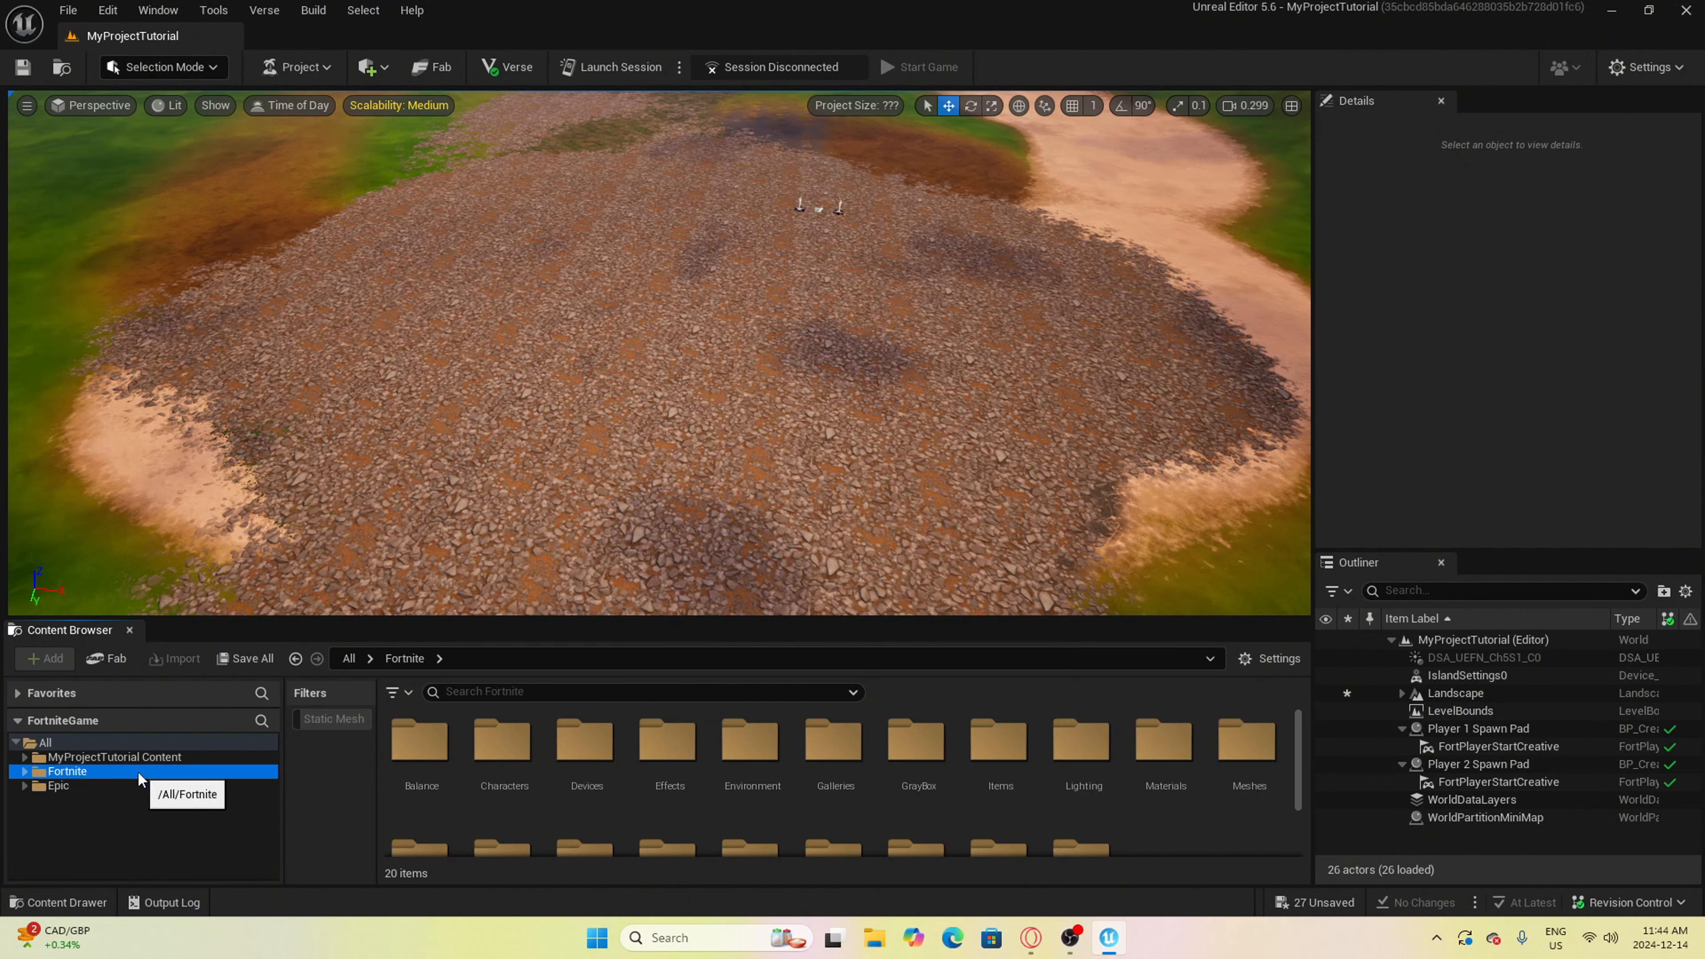
scroll(1051, 821, down, 1)
scroll(1051, 821, down, 1)
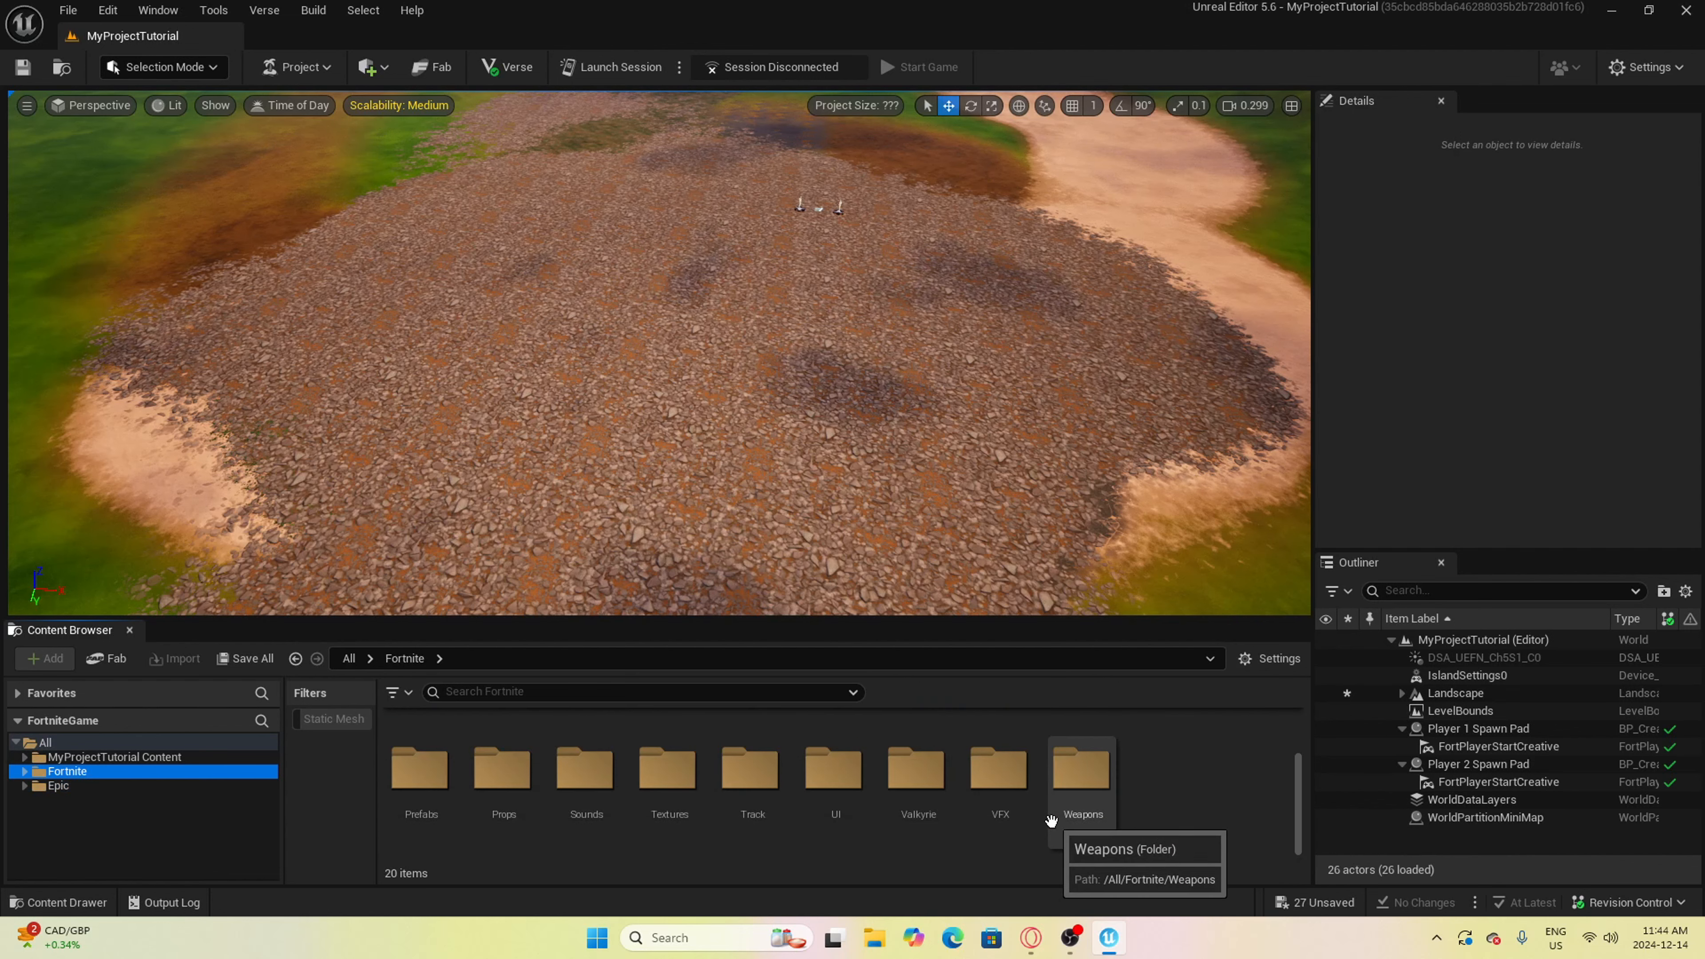
double_click(509, 781)
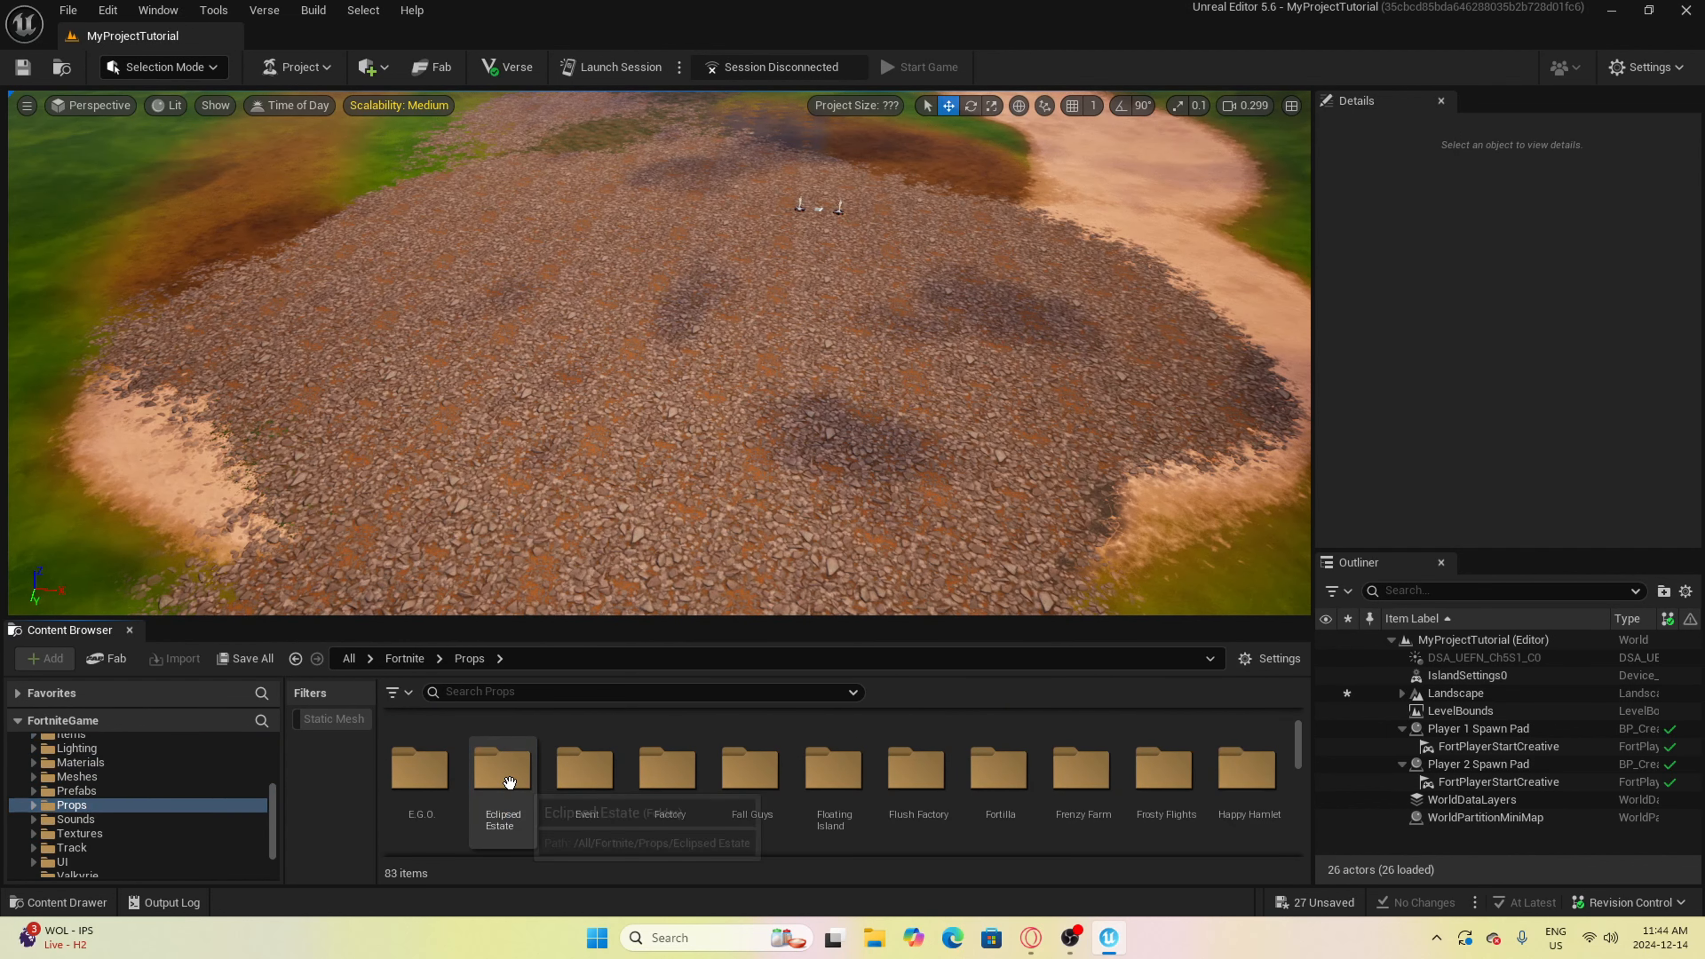
Place the Car Tractor prop from the Anarchy Acres folder on the rocky ground and frame it in the view
double_click(441, 753)
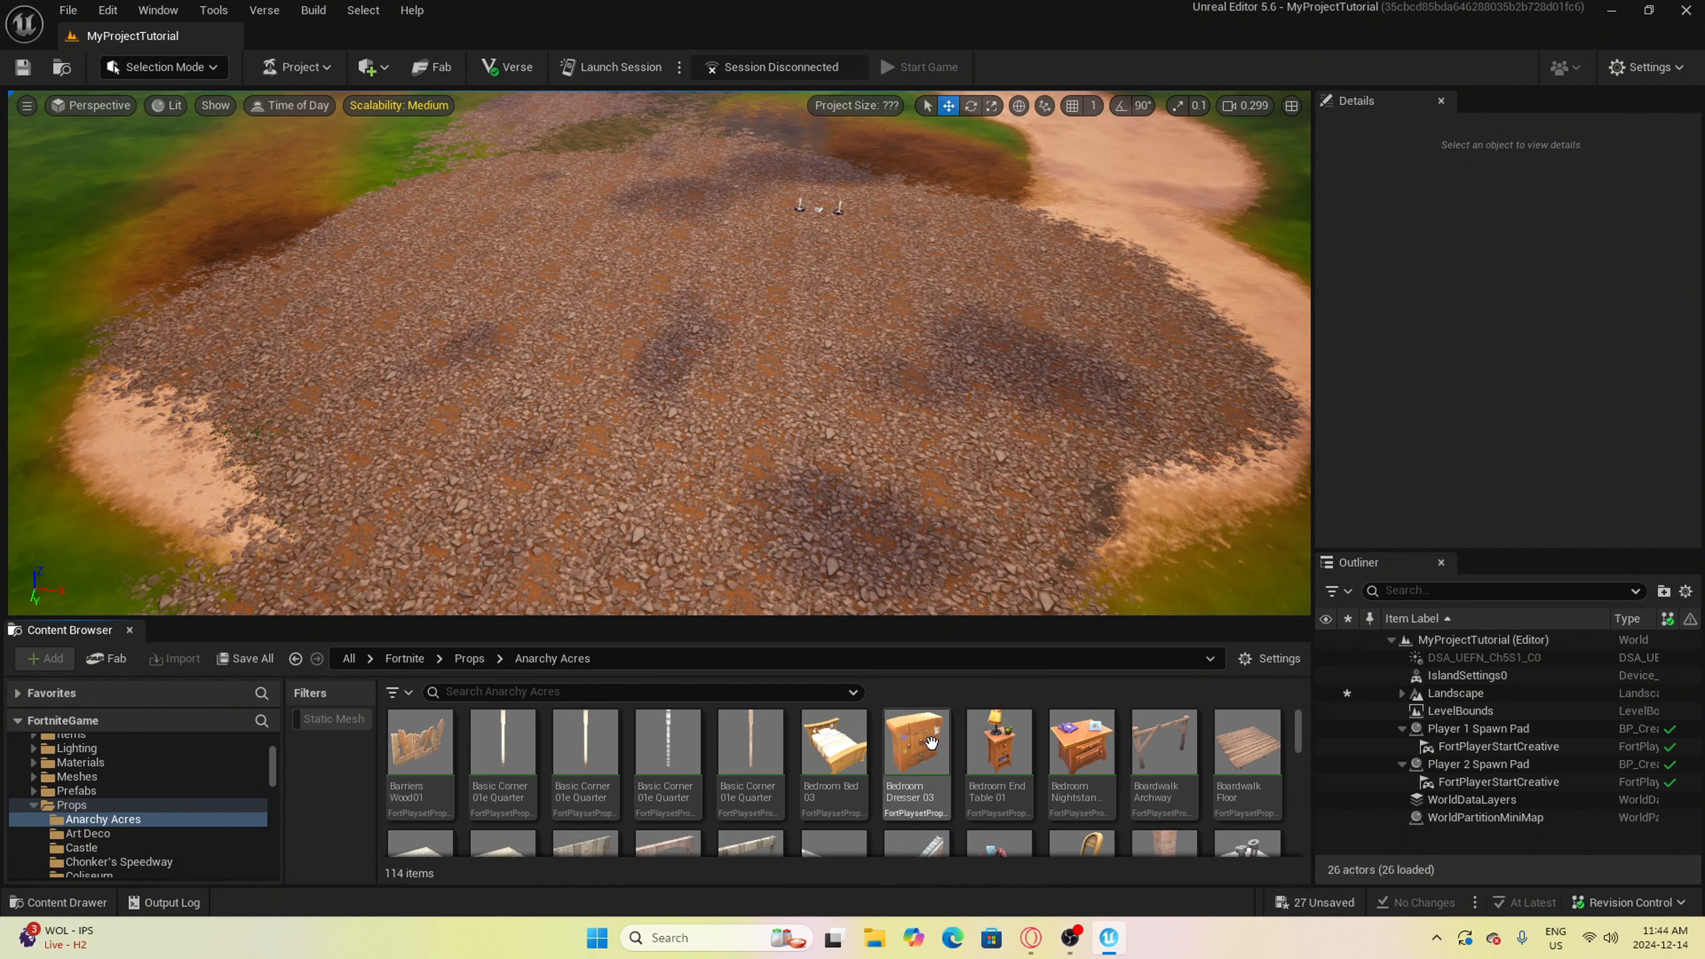
scroll(962, 757, down, 1)
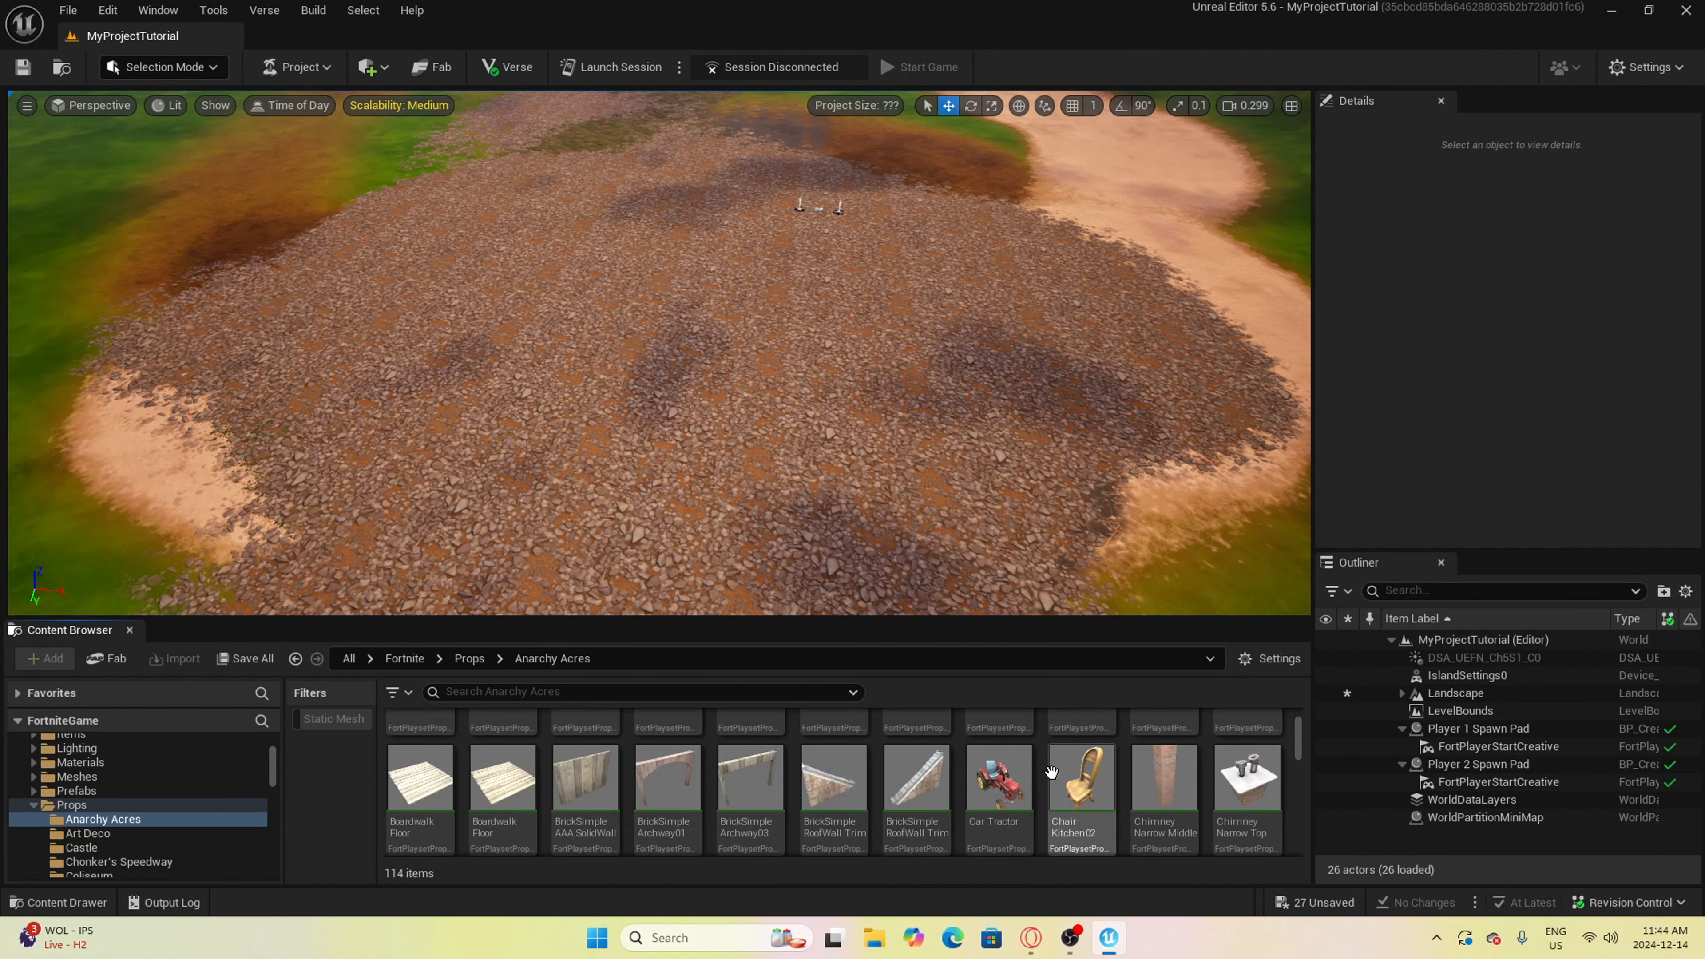
click(994, 787)
drag(994, 788, 754, 394)
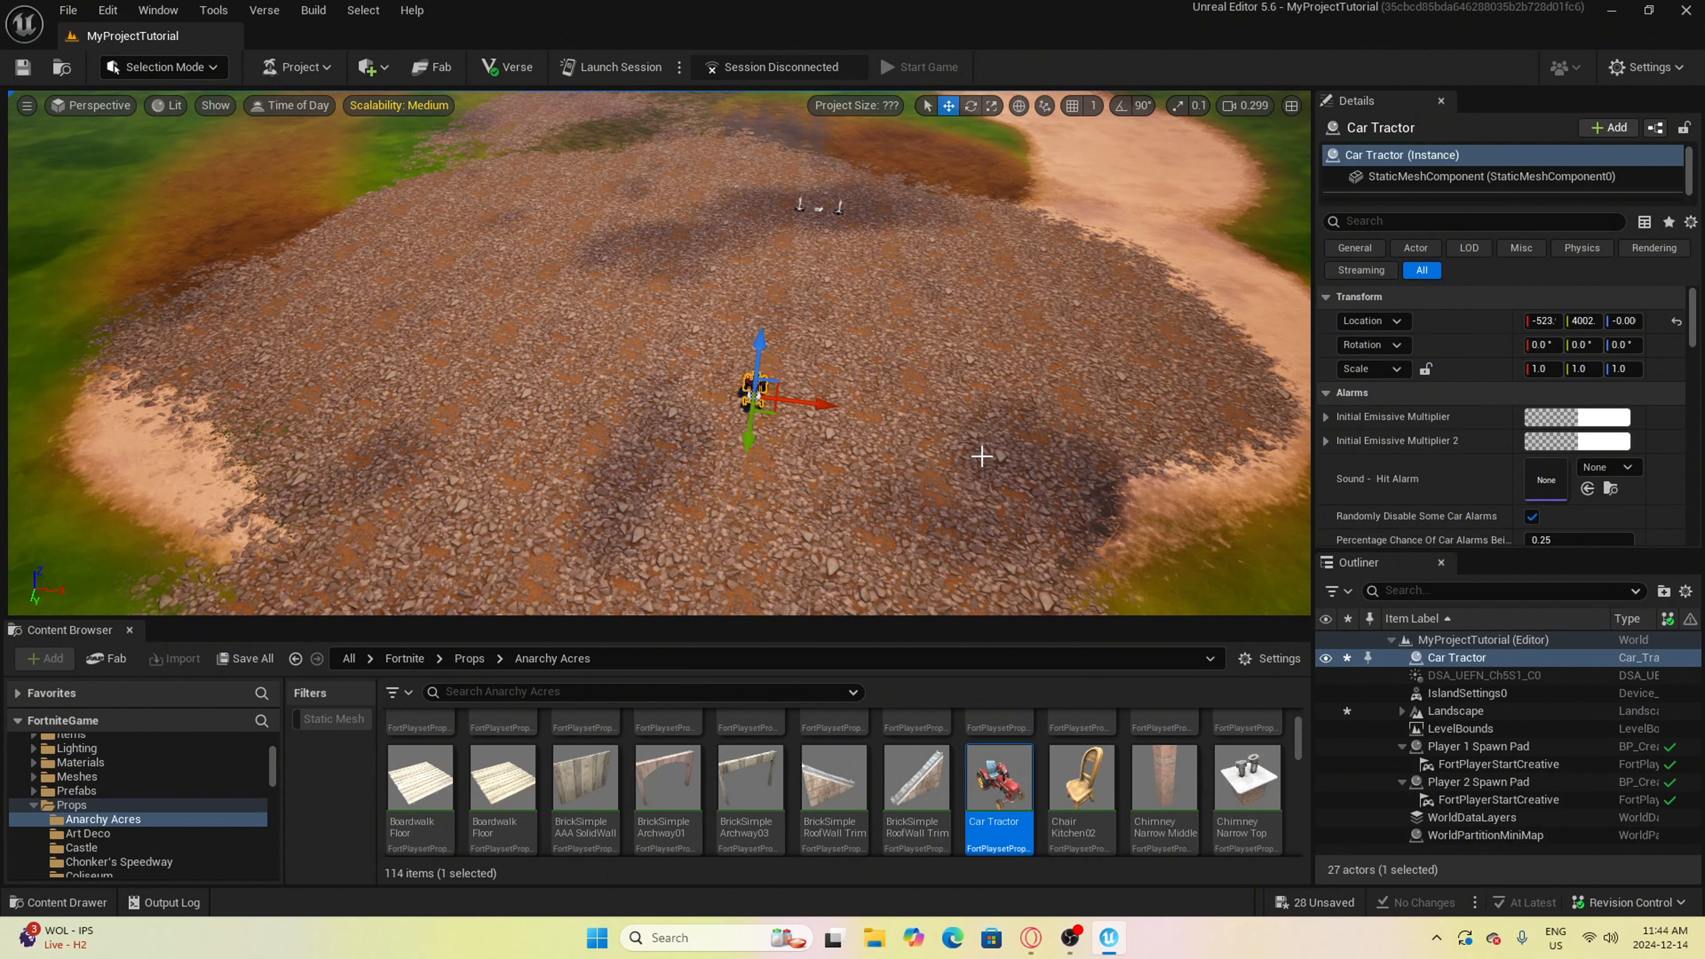
key(f)
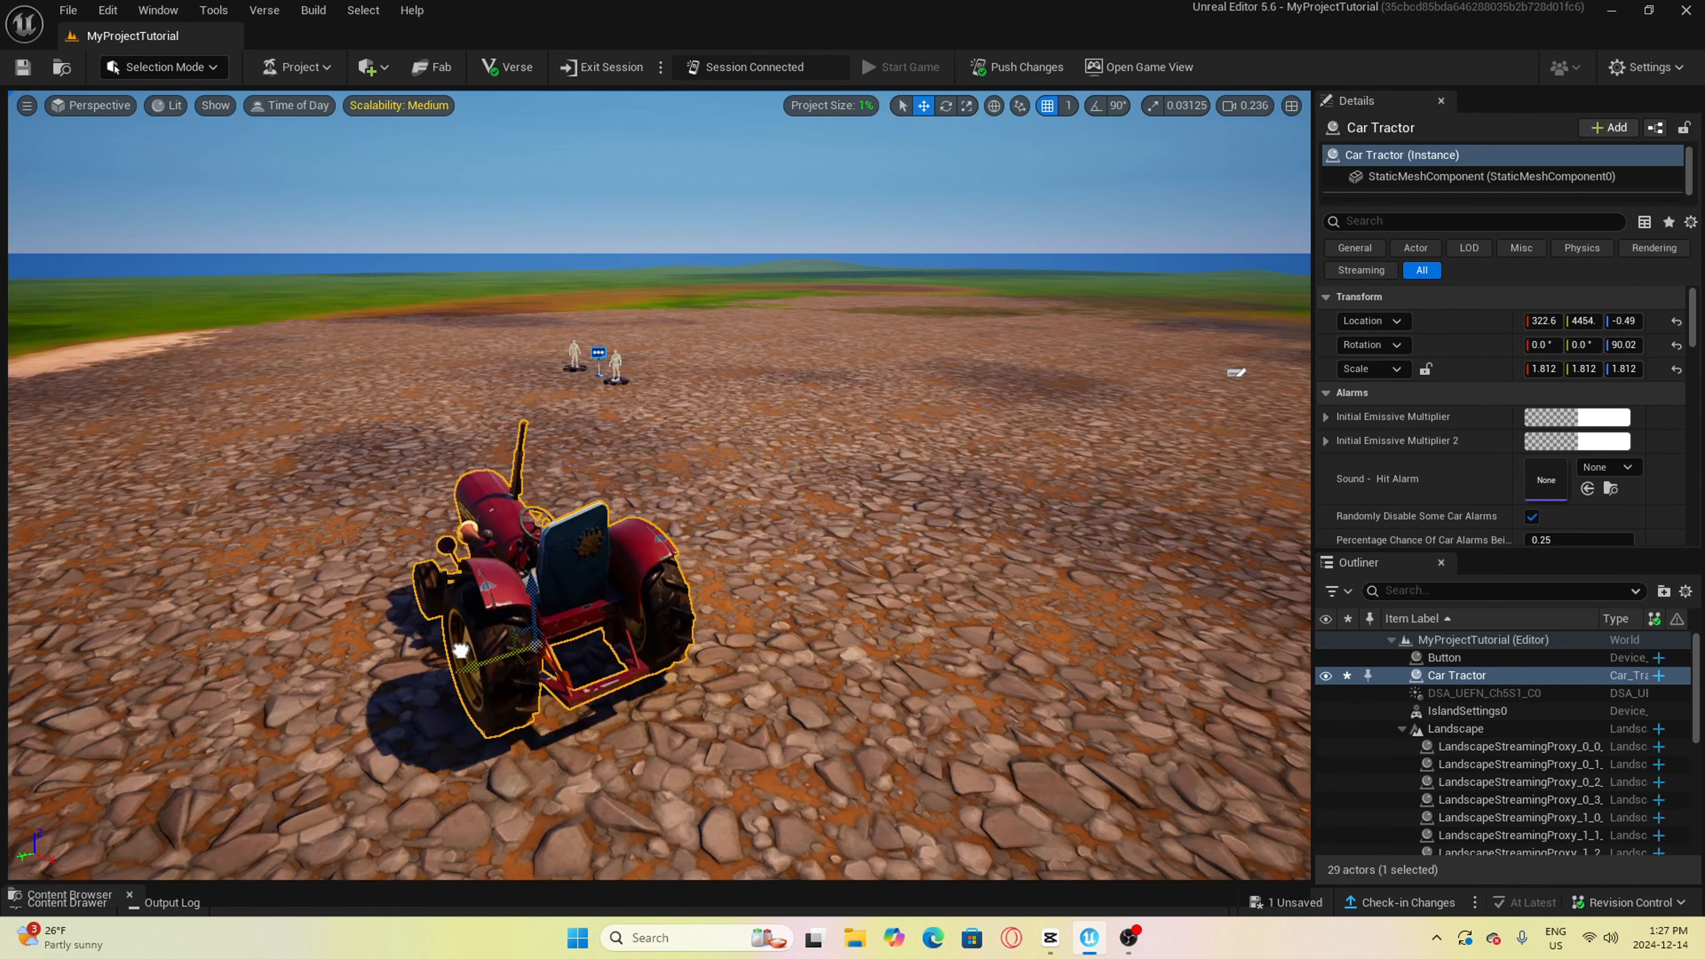
Move the tractor across the rocky ground to about Y 3534 and rotate it to about 12° around its vertical axis
drag(536, 604, 1040, 671)
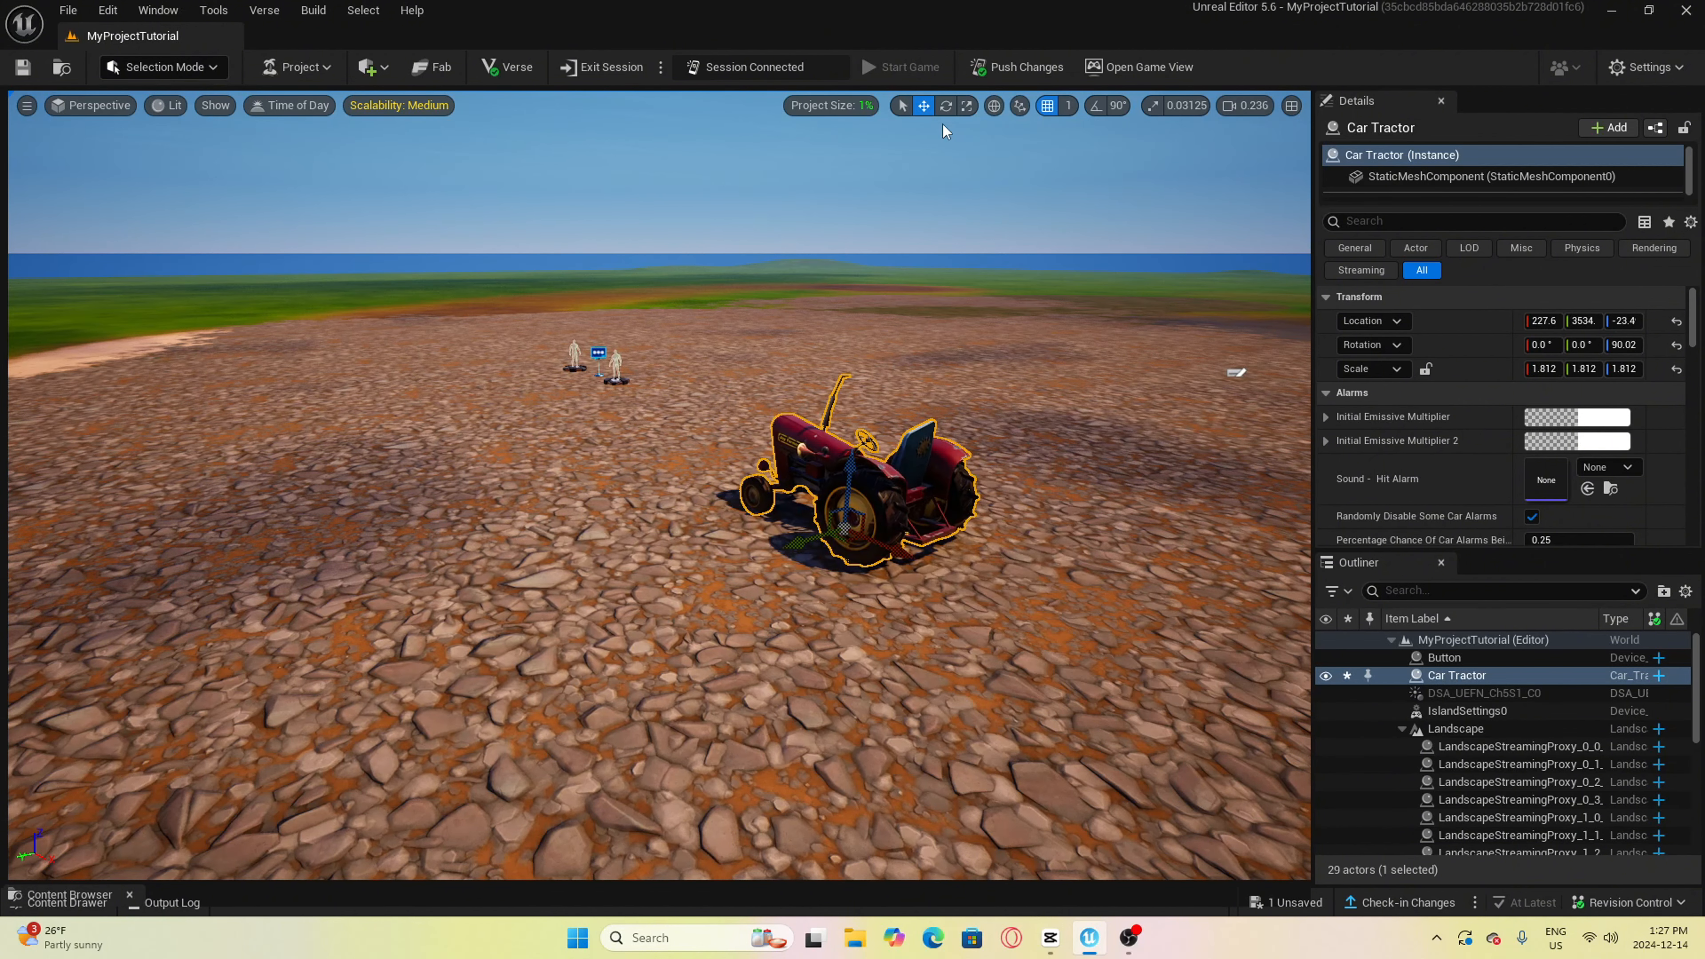
click(945, 105)
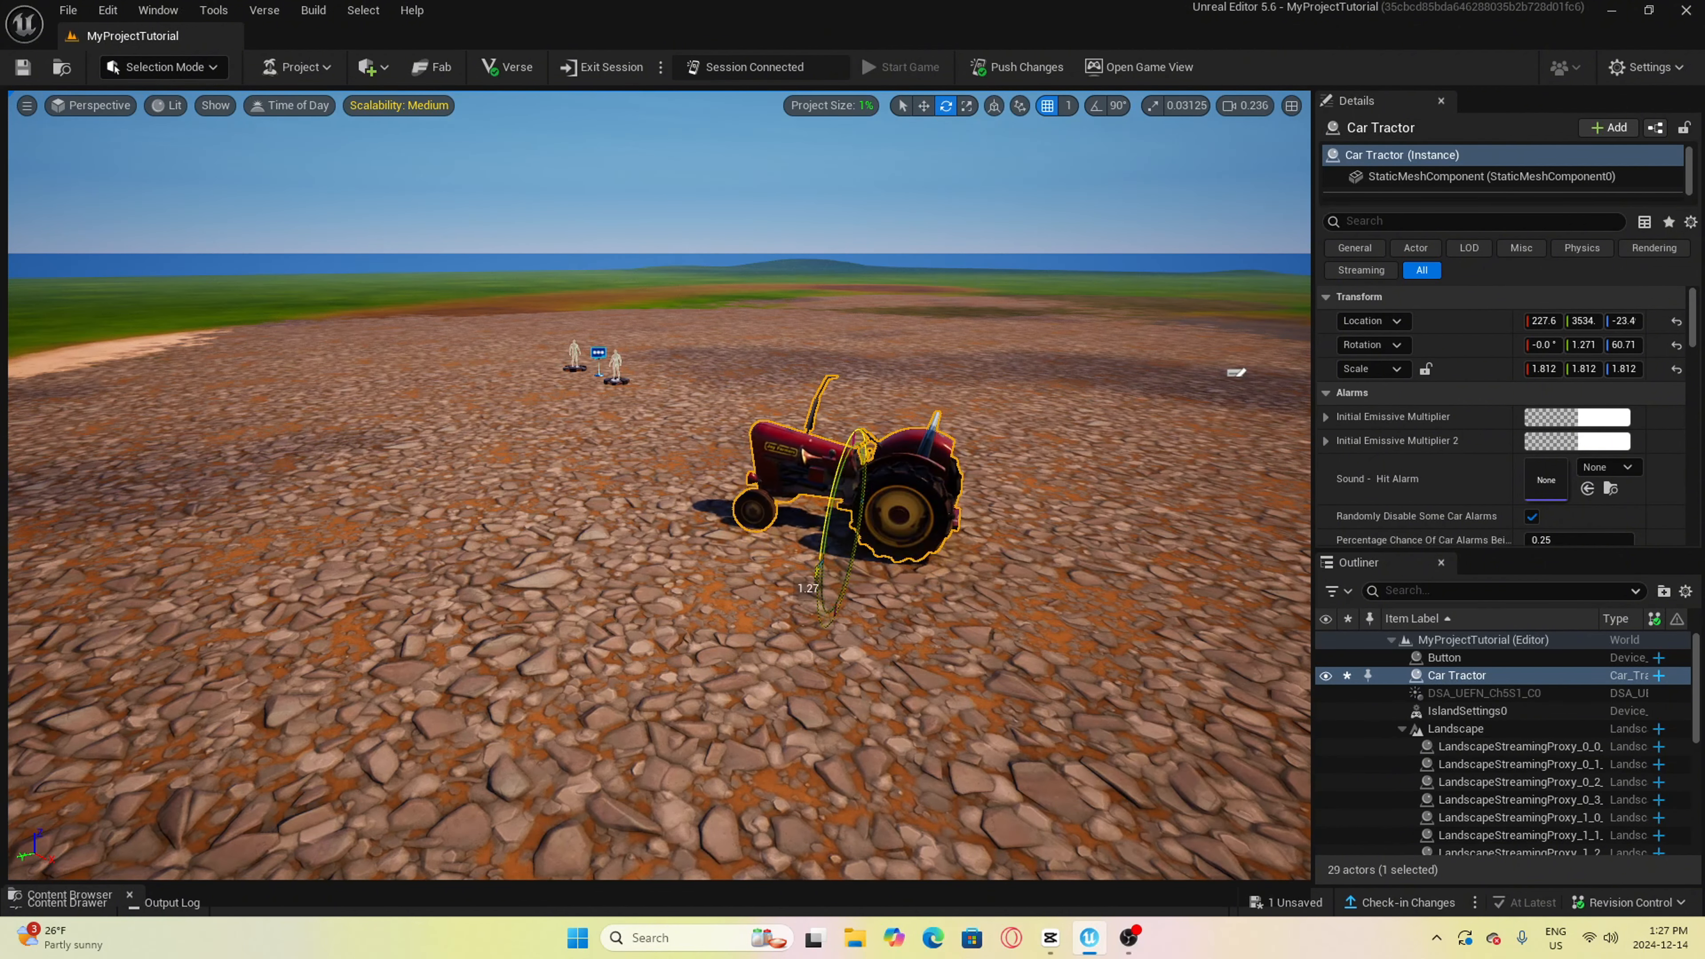
drag(817, 568, 782, 502)
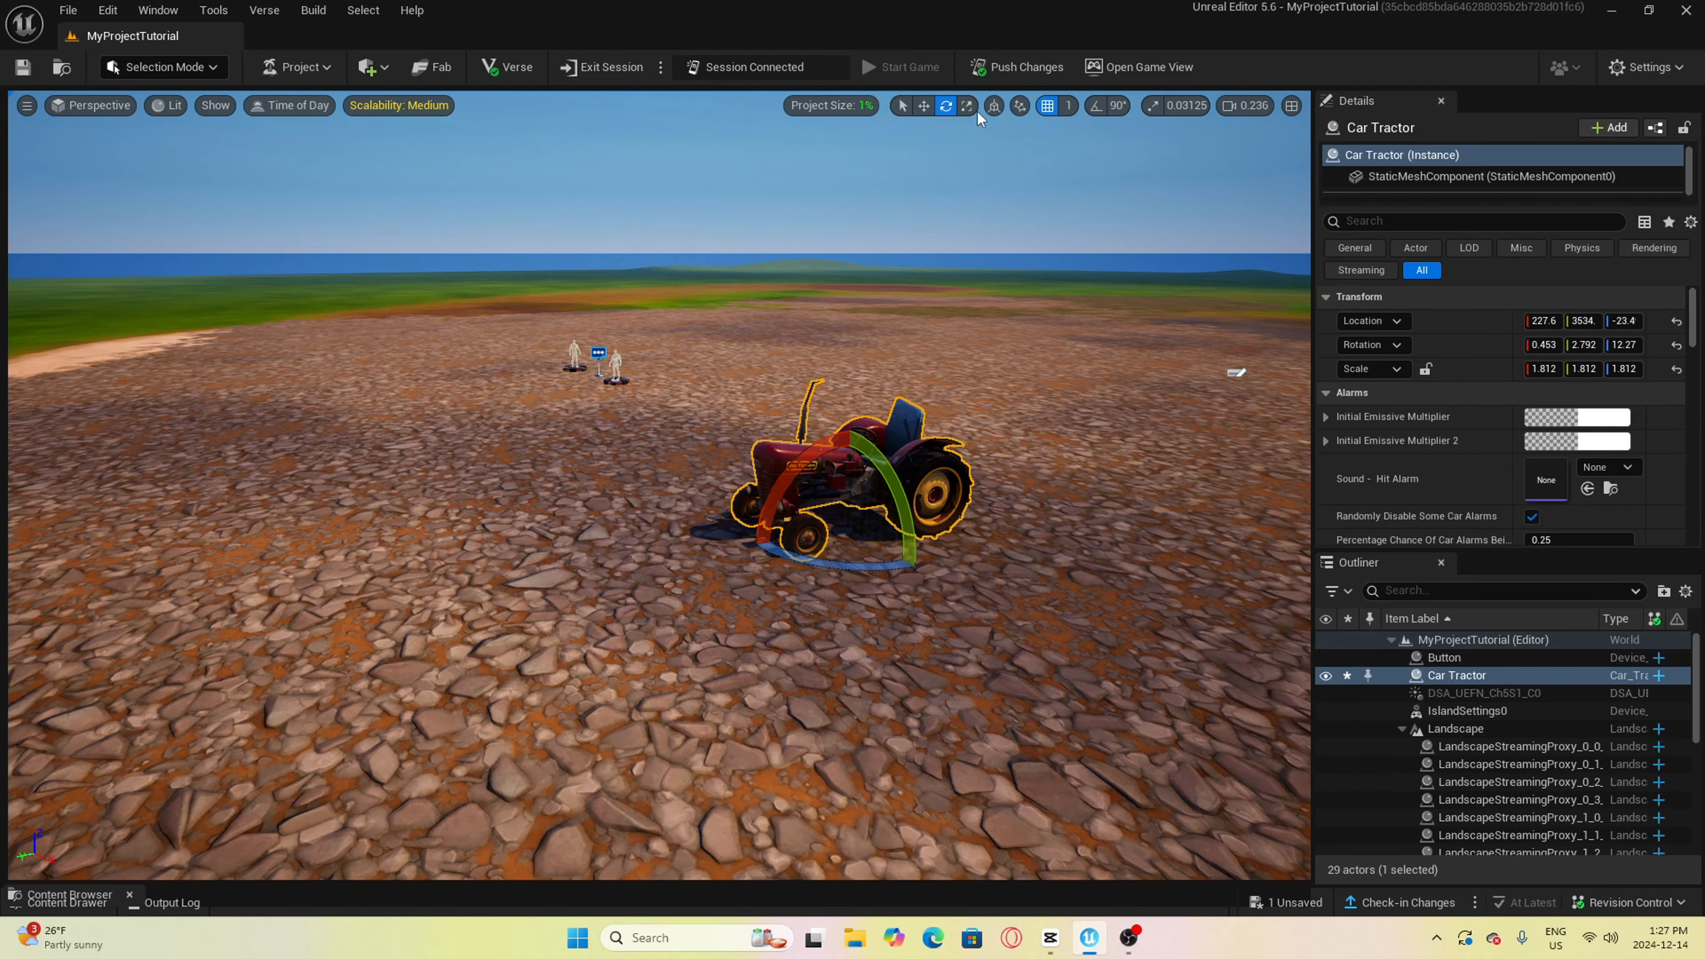
Try stretching the tractor along its Z axis to a scale of about 3.3, and undo the stretch
key(r)
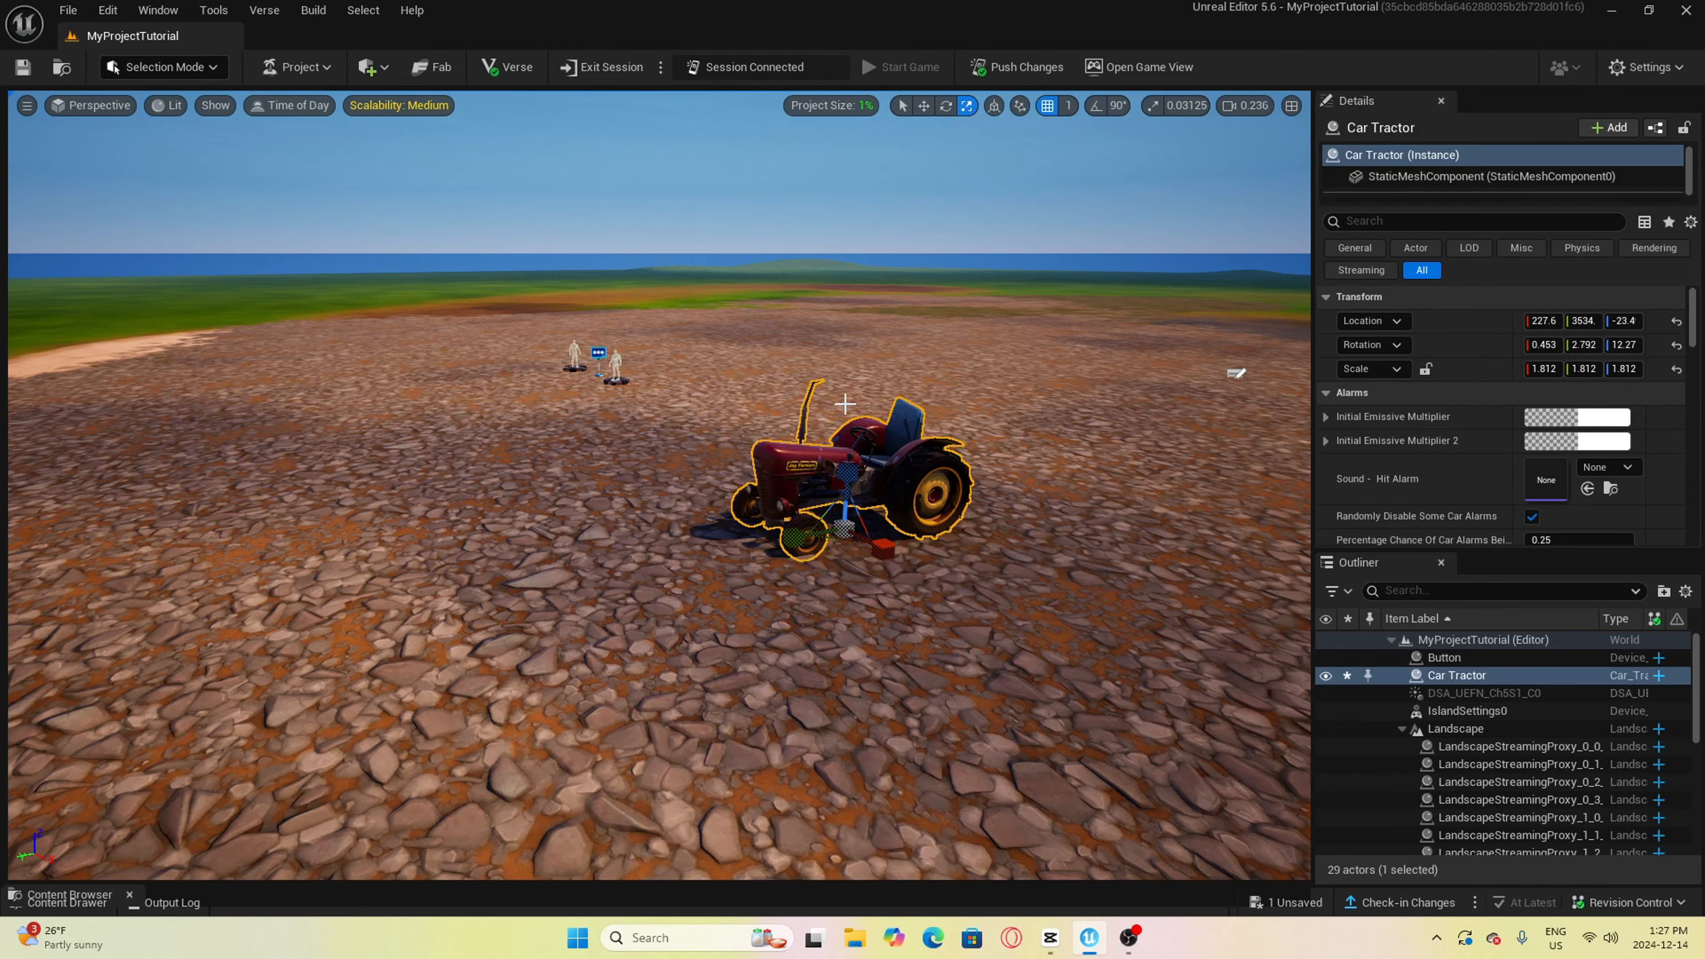
drag(850, 474, 850, 400)
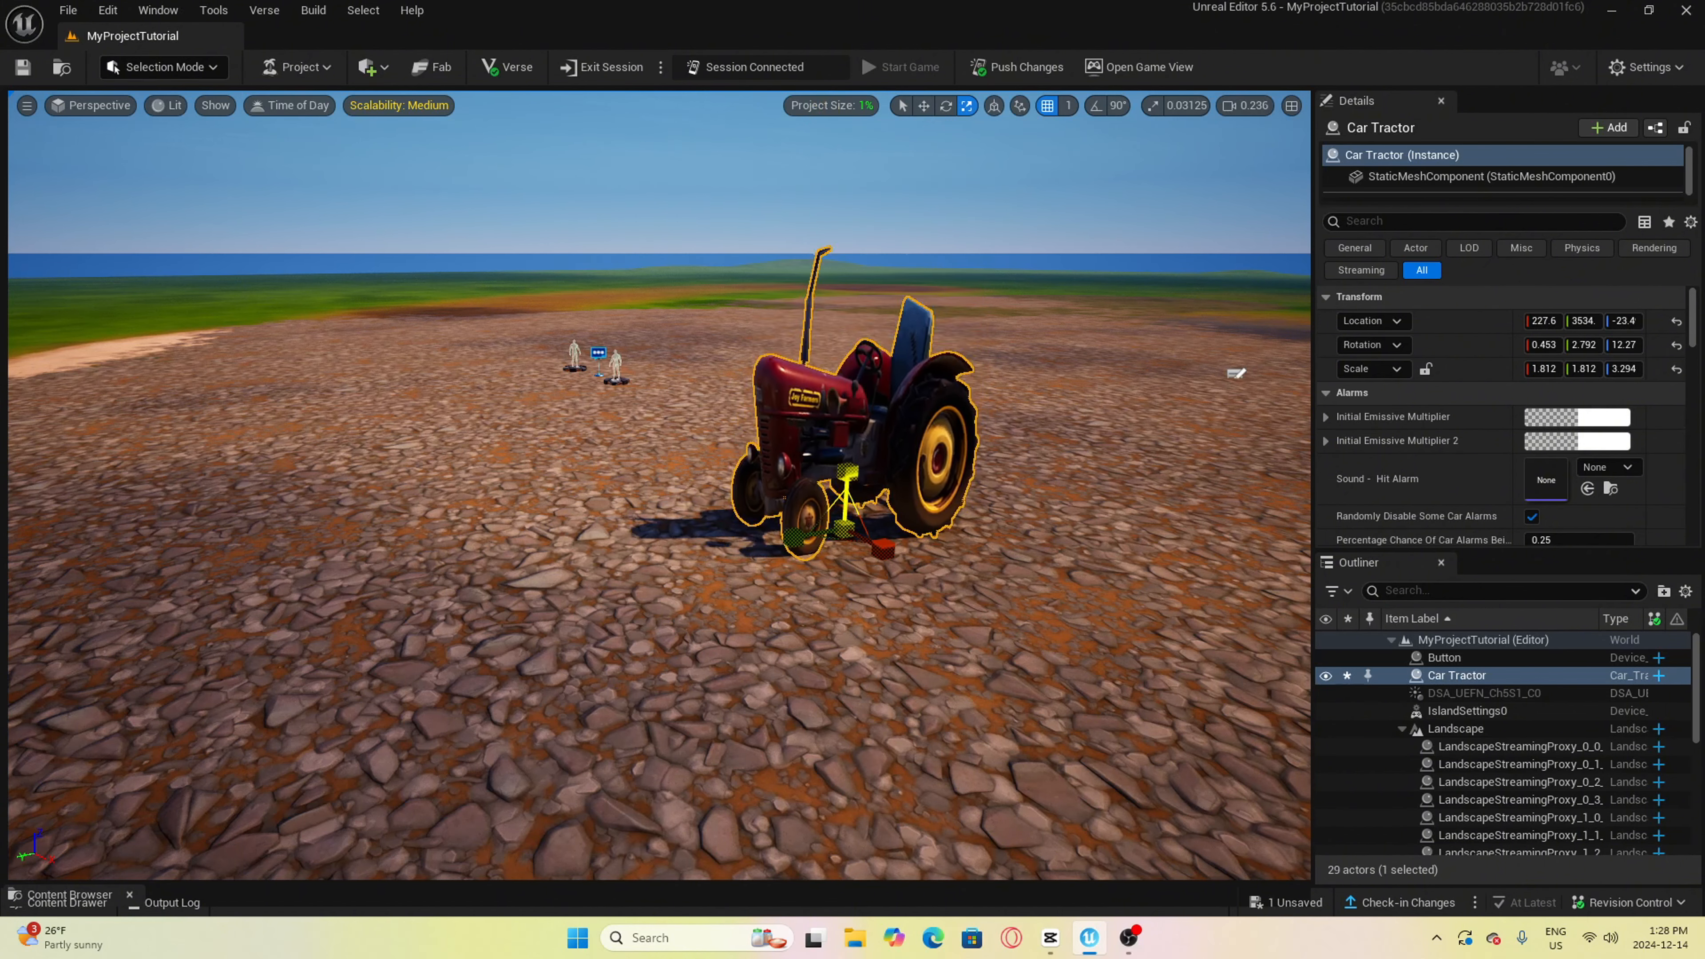
key(ctrl+z)
key(ctrl+z)
key(ctrl+z)
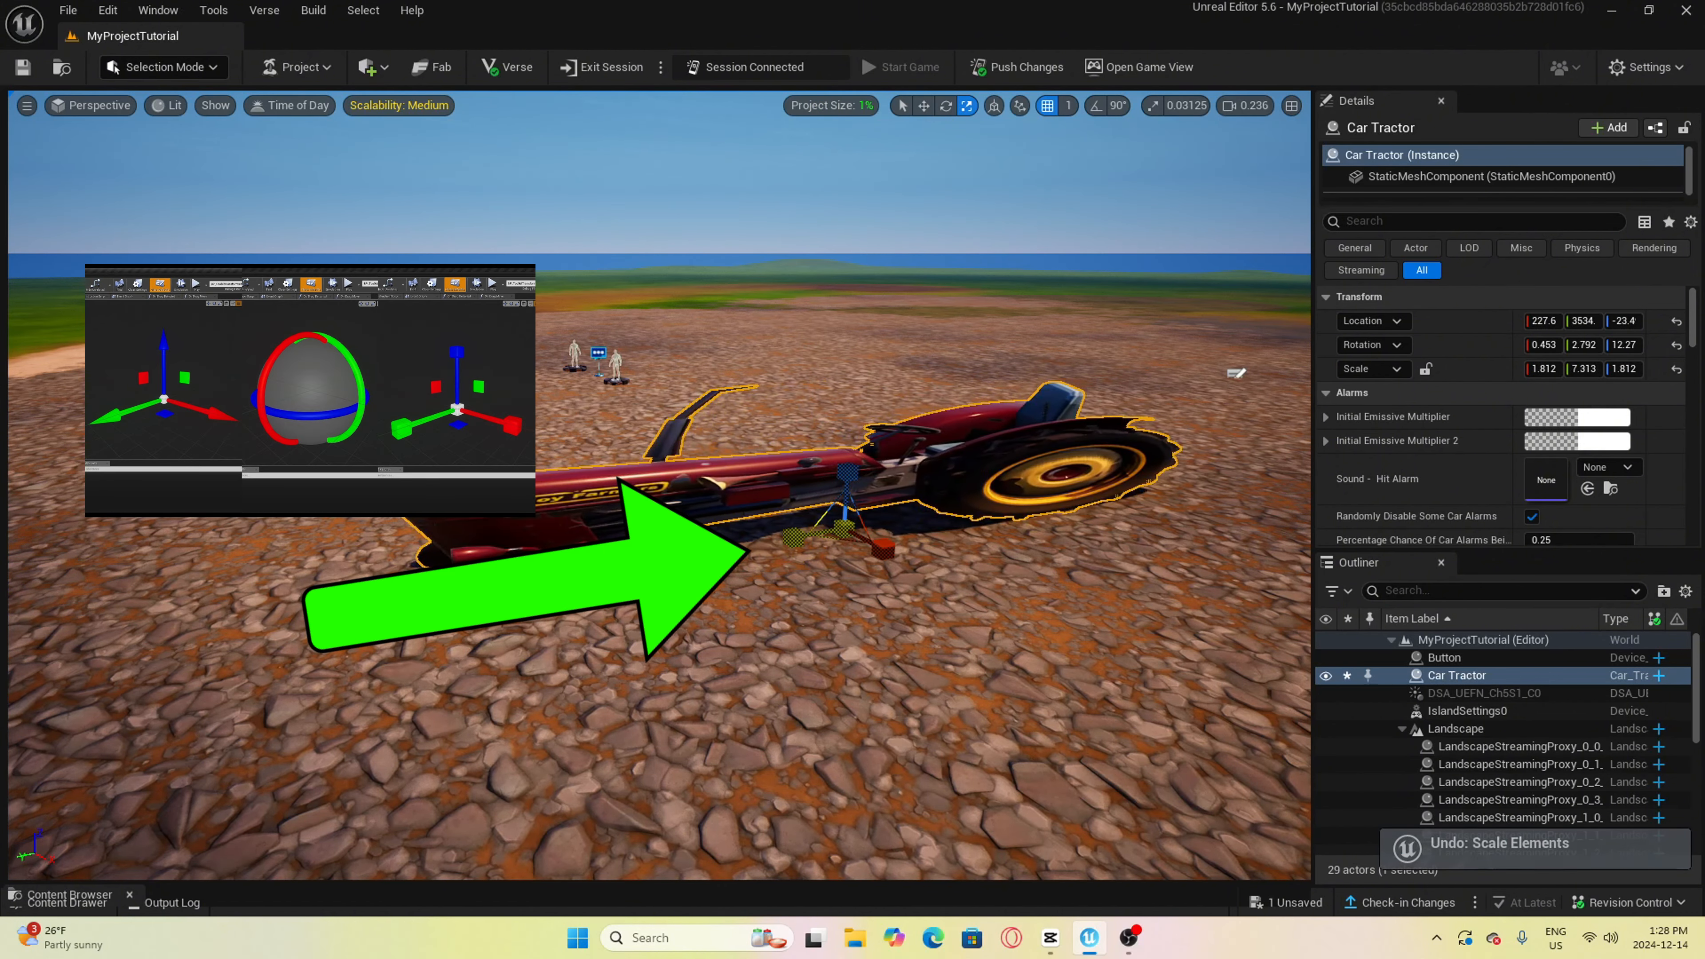
Try stretching the tractor along its Y and X axes separately, undoing each stretch, and try scaling it uniformly
mouse_move(794, 537)
mouse_down()
mouse_move(739, 544)
mouse_move(765, 541)
mouse_up()
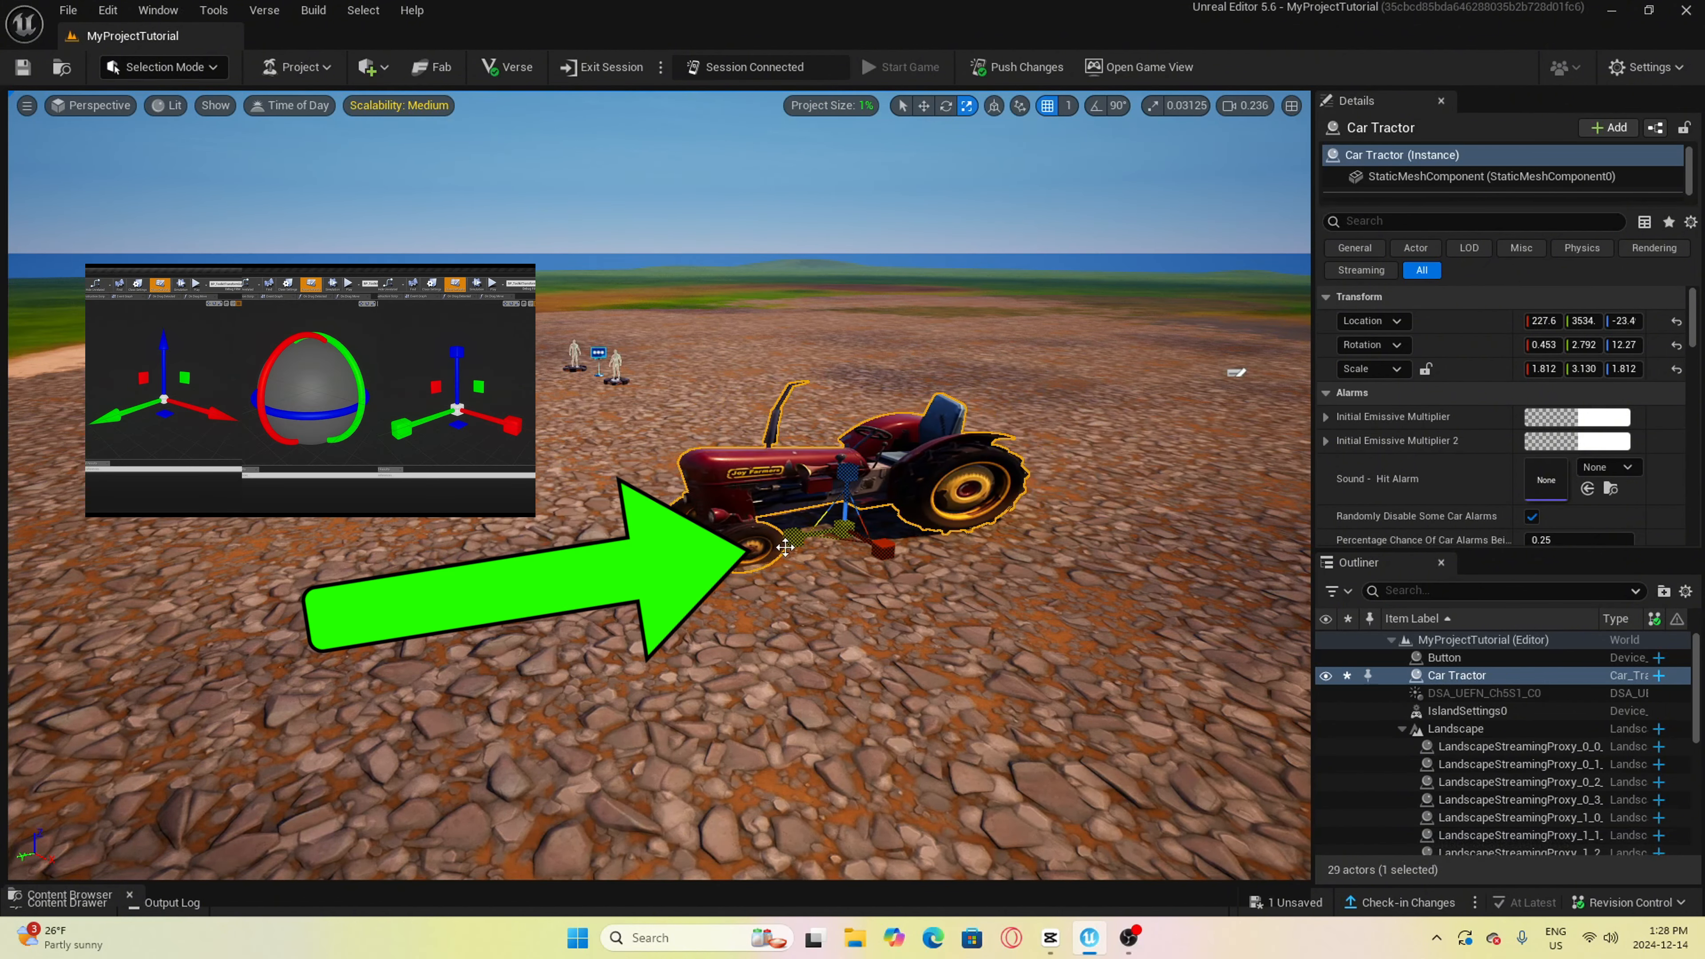
key(ctrl+z)
key(ctrl+z)
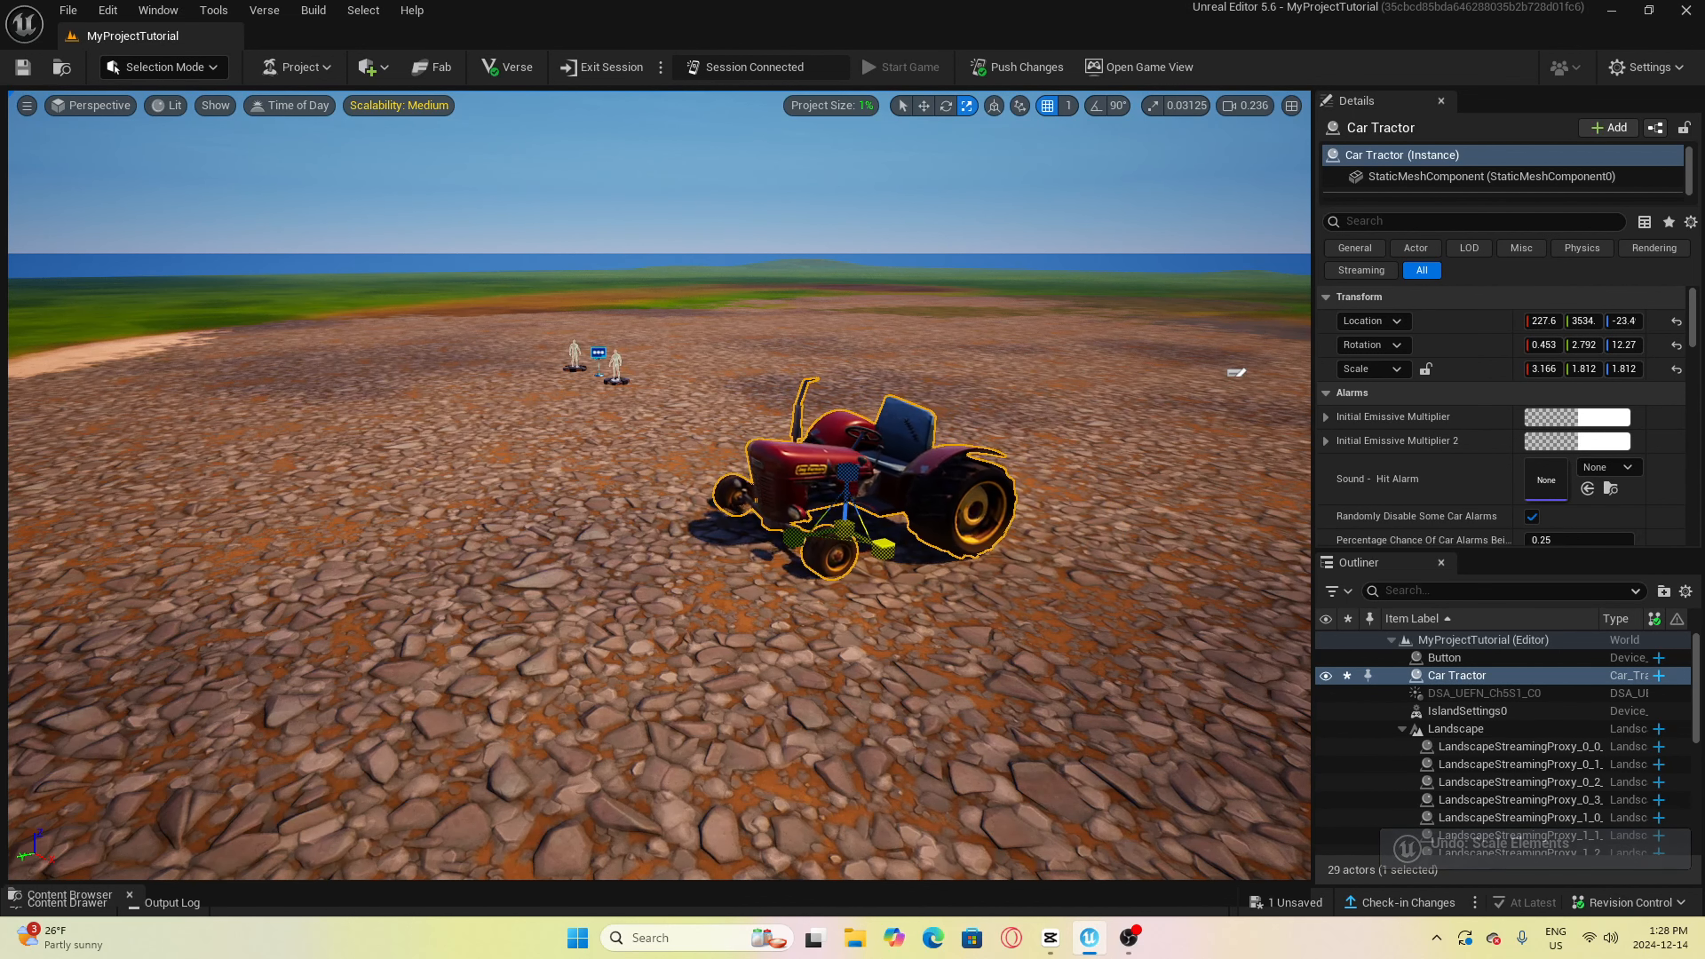
mouse_move(884, 548)
mouse_down()
mouse_move(873, 558)
mouse_move(889, 557)
mouse_up()
key(ctrl+z)
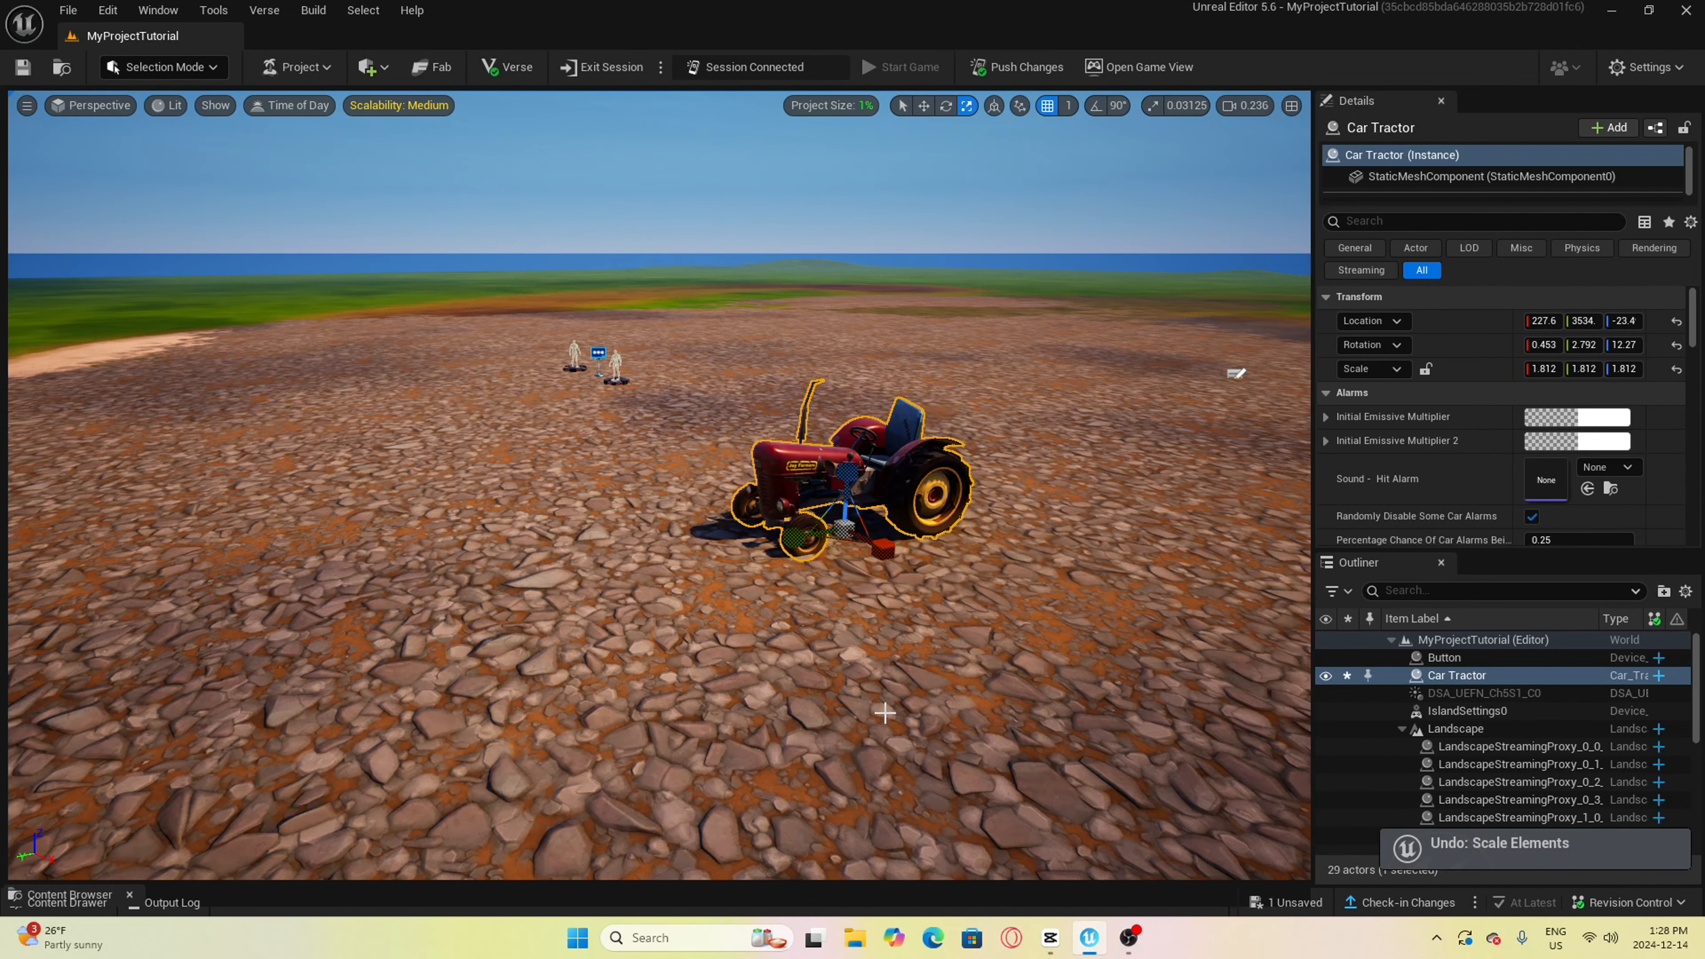
drag(844, 527, 873, 484)
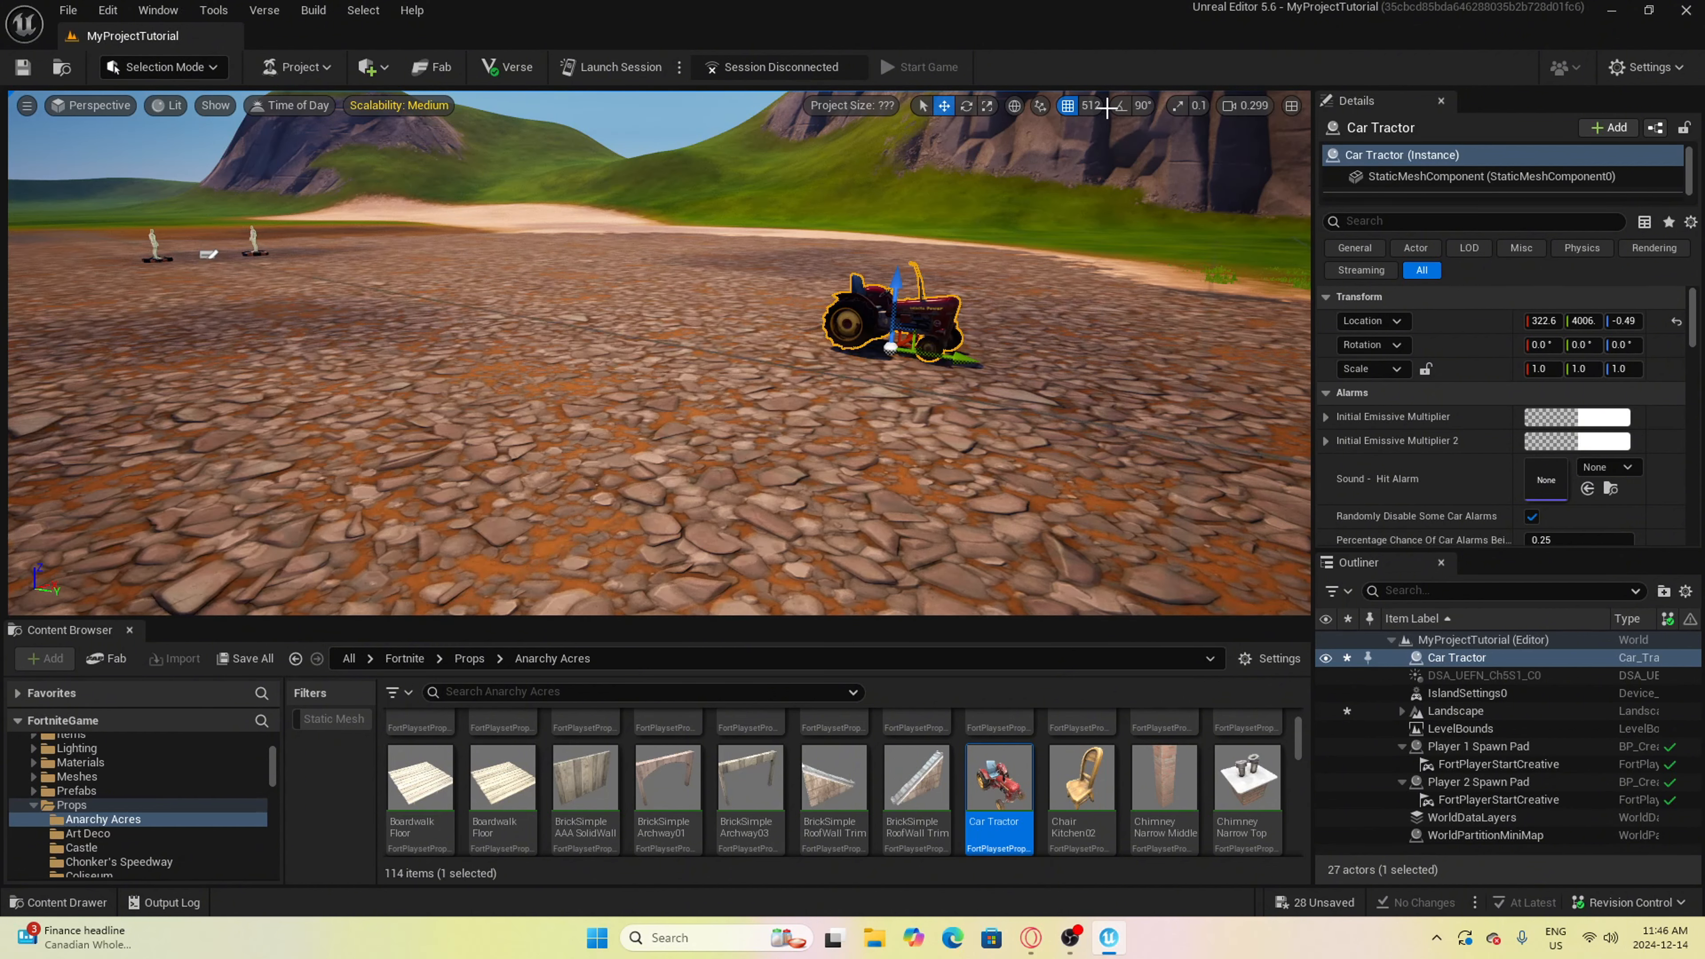
Enable rotation snapping at 90° and rotate the tractor one 90° increment around its vertical axis
click(1125, 111)
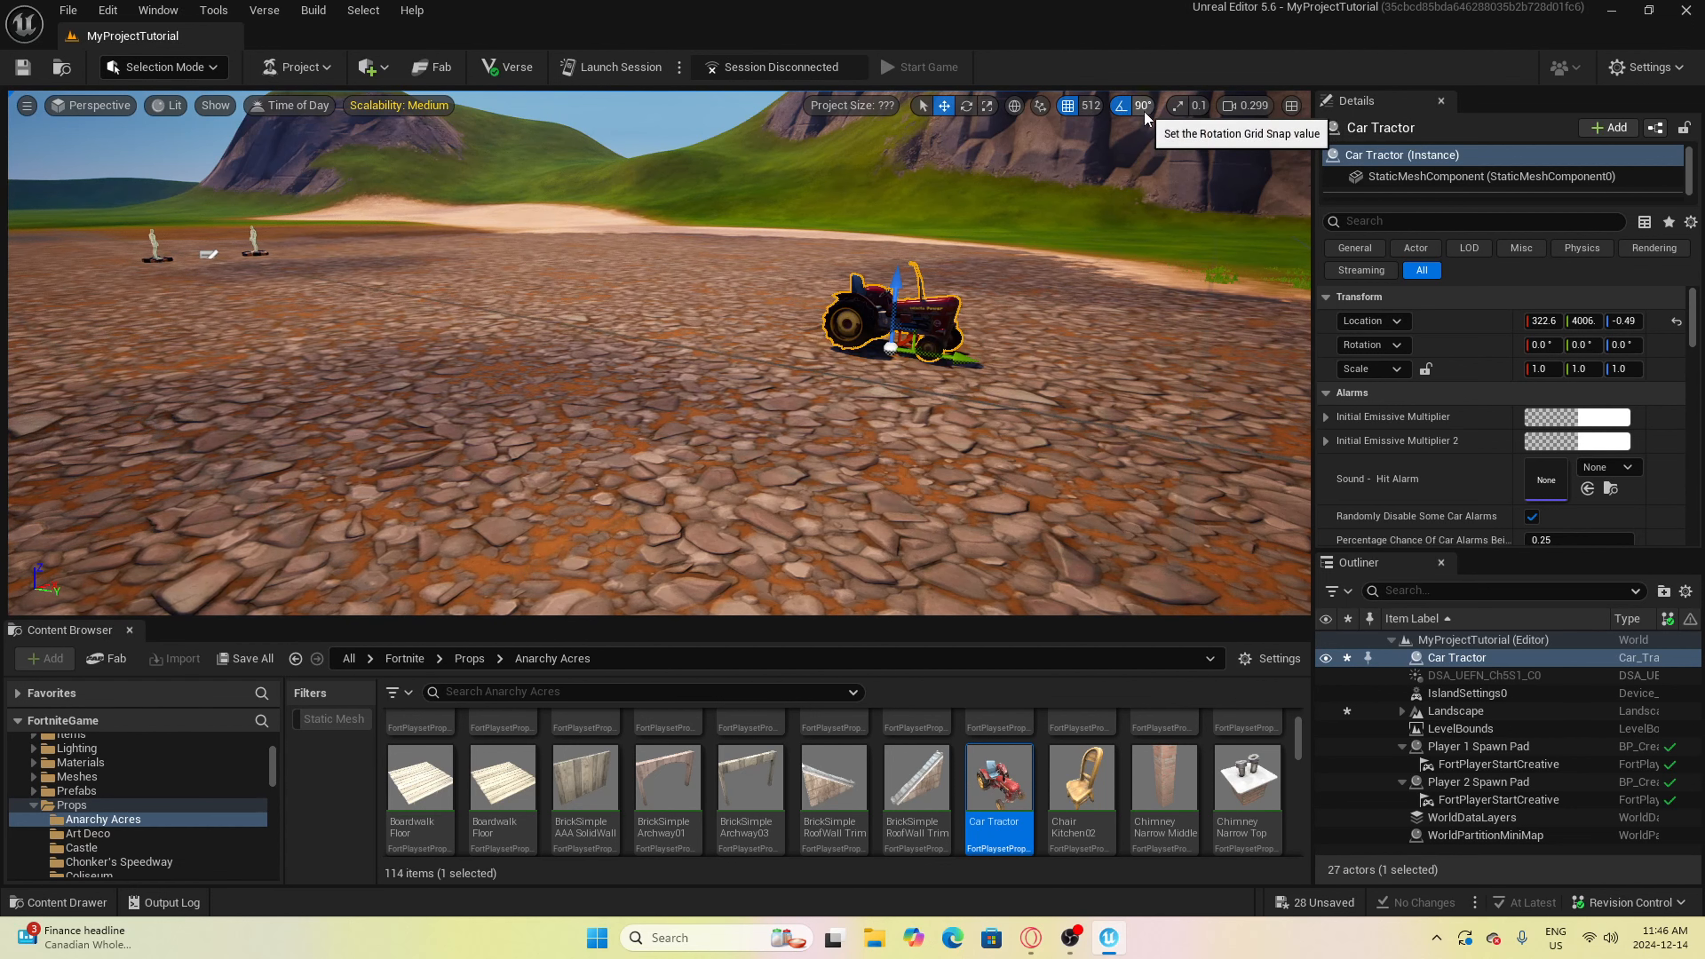
click(966, 106)
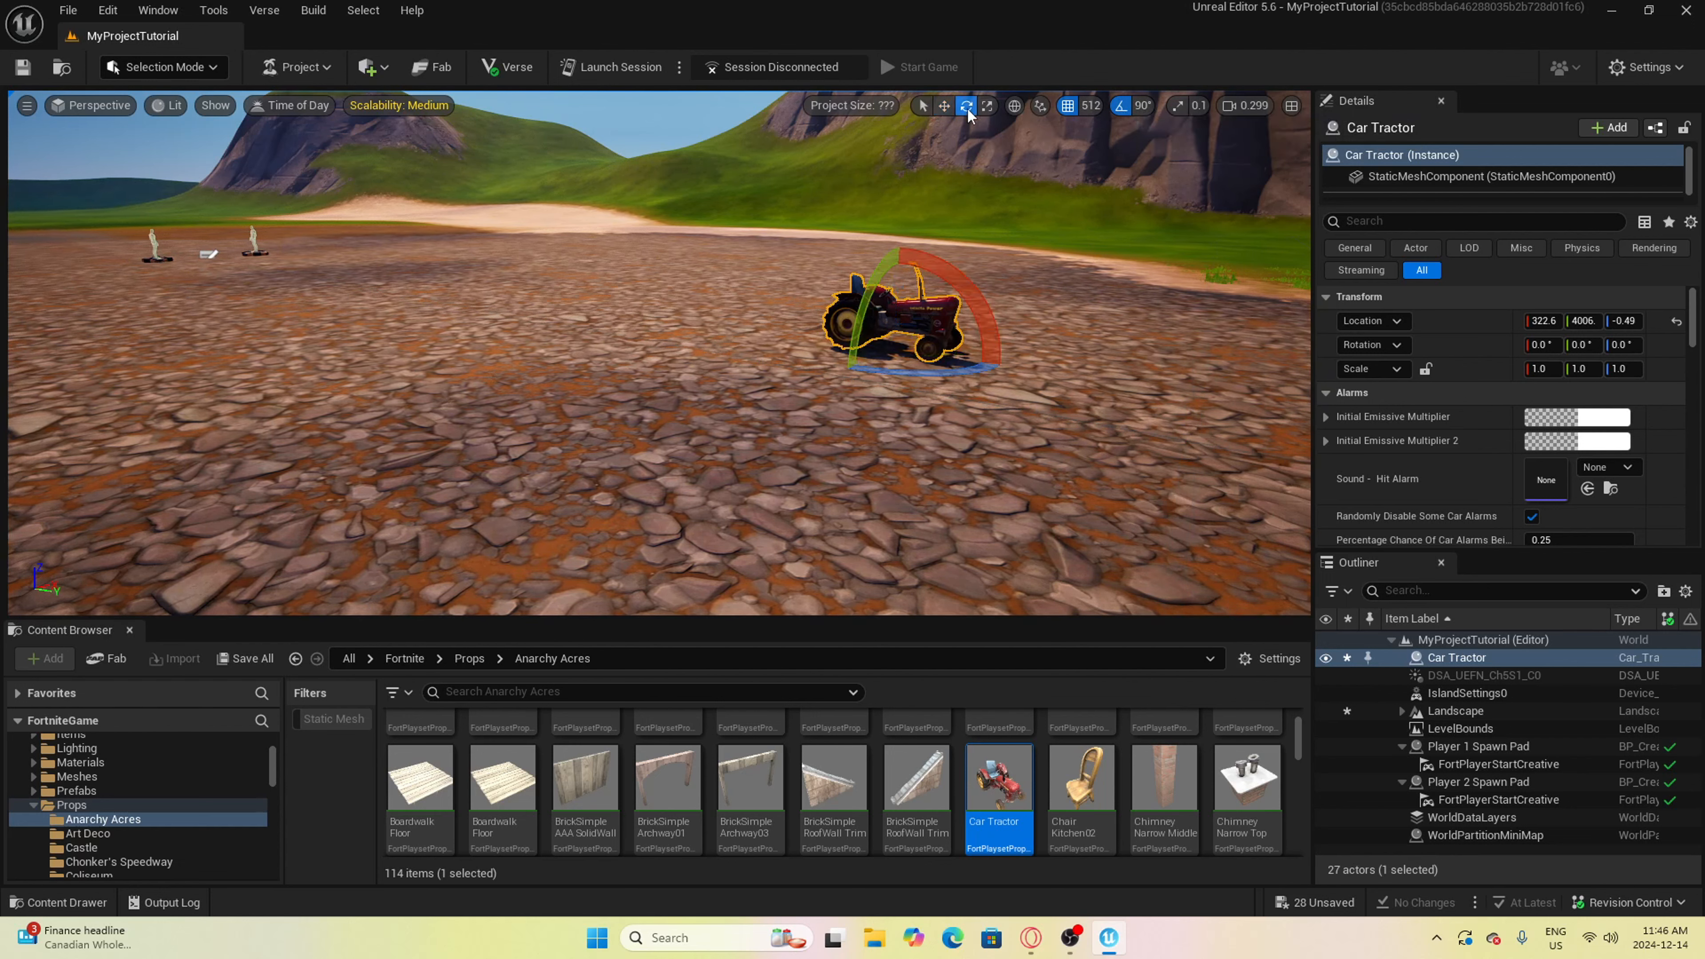
drag(961, 379, 1010, 364)
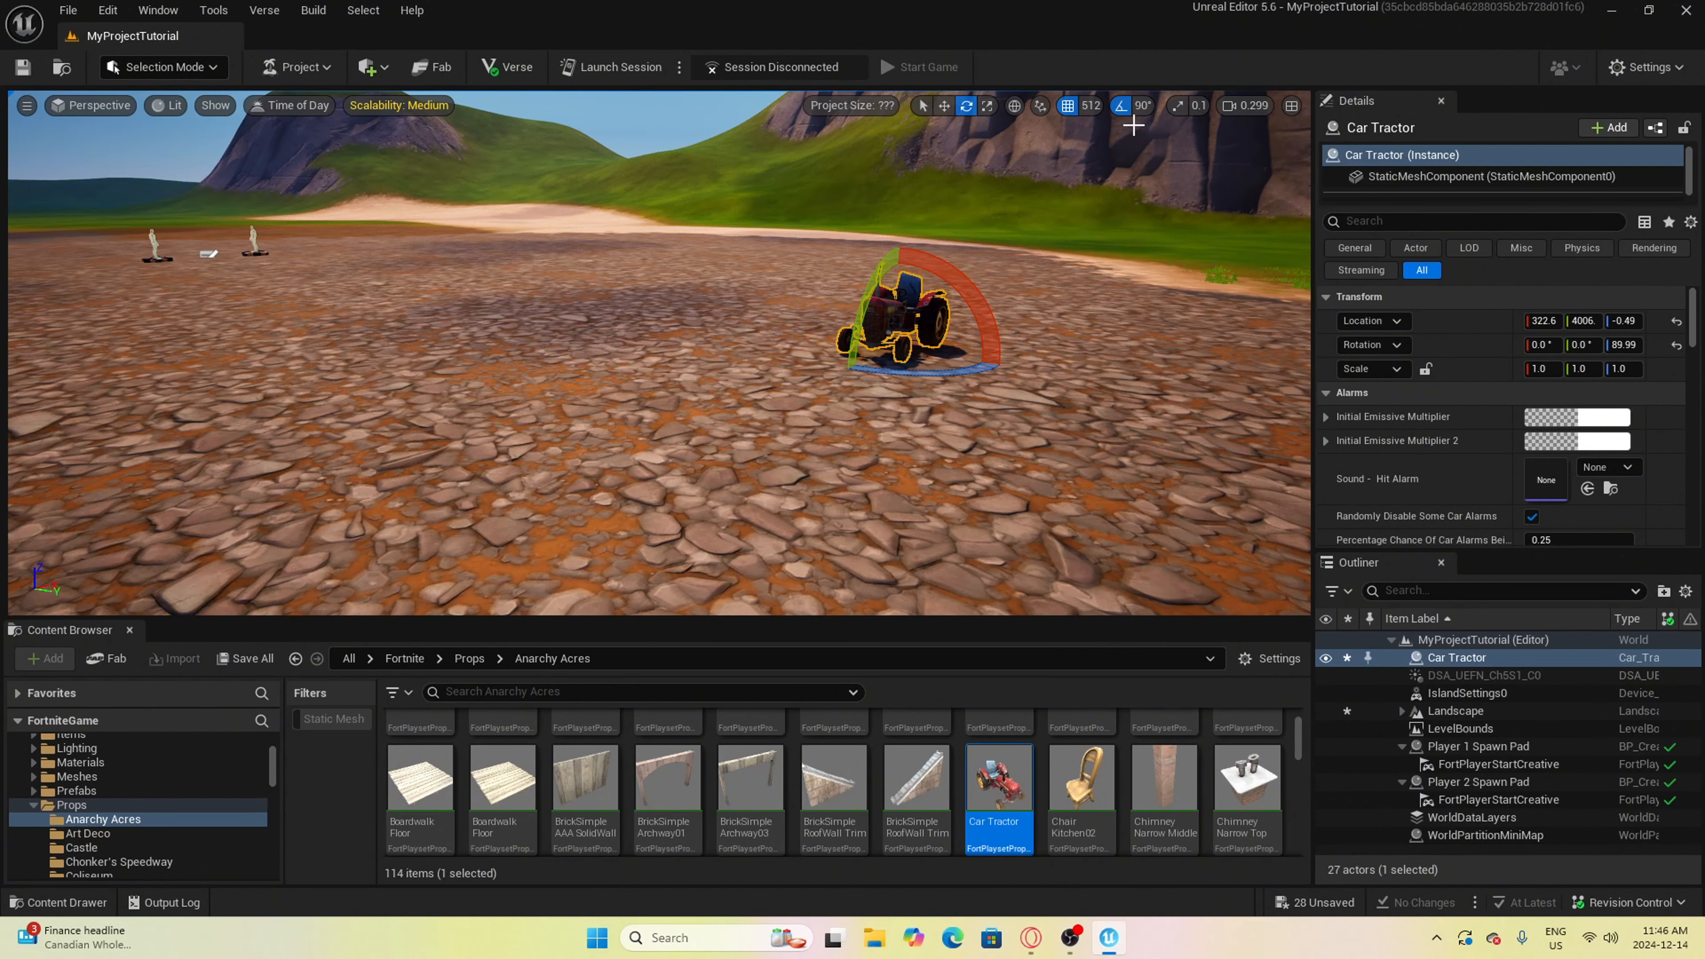
Turn off rotation snapping, try rotating the tractor freely around its vertical axis, and undo the last rotation
click(1120, 105)
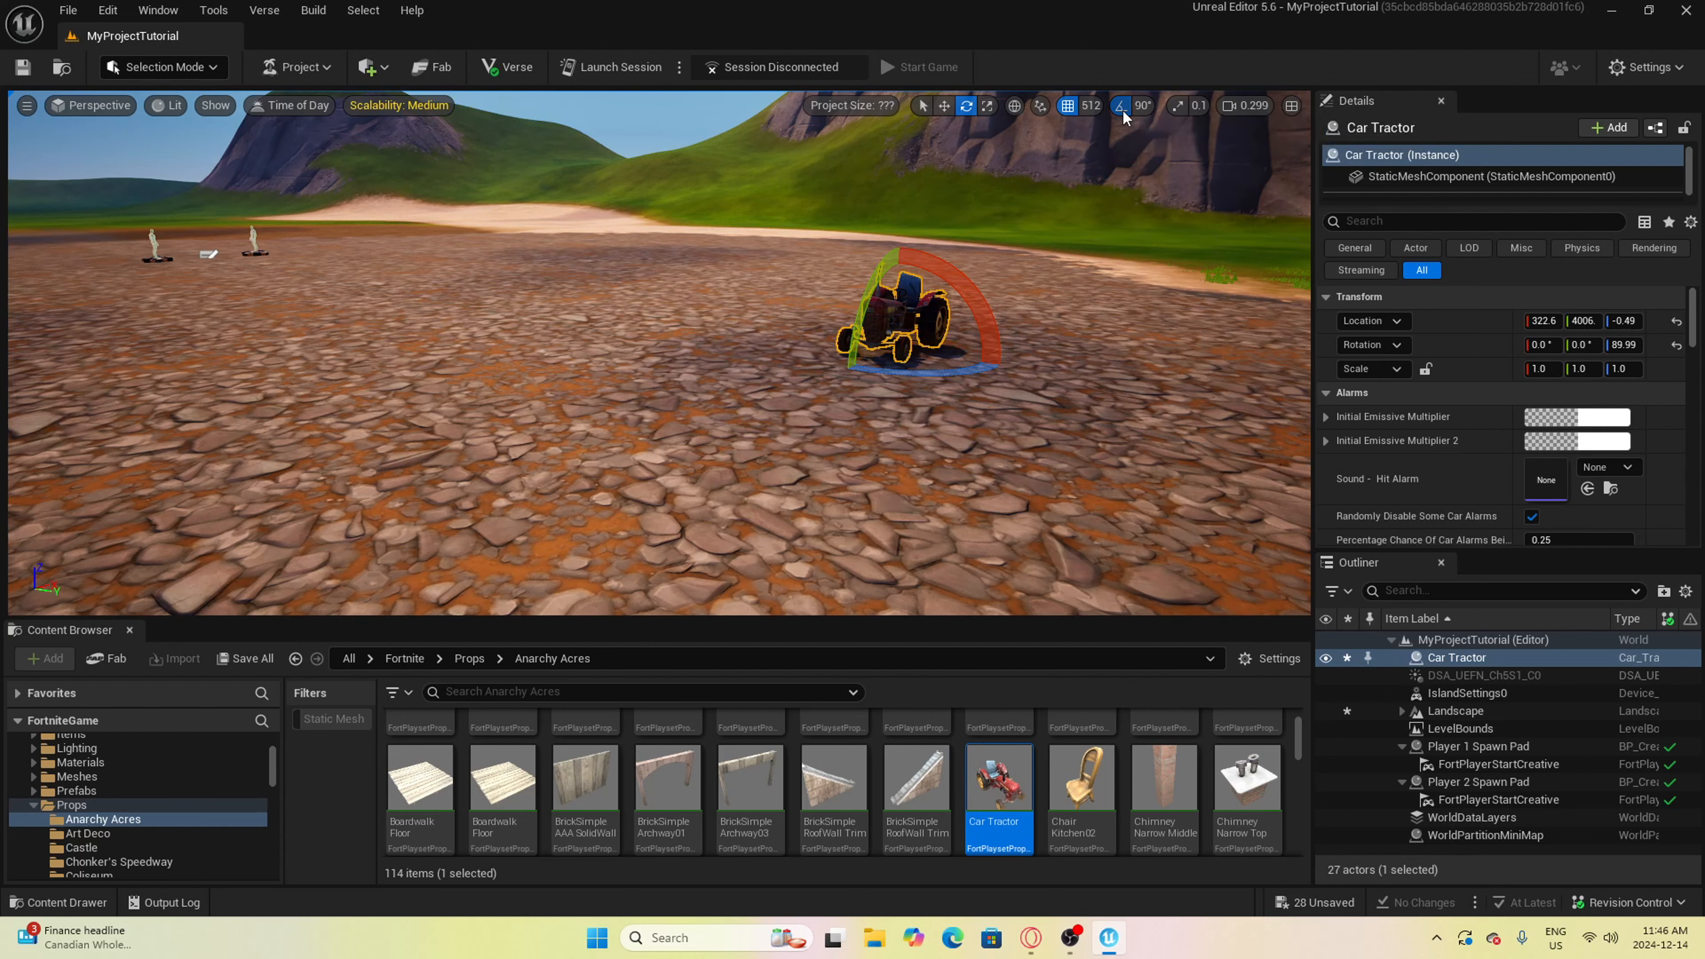
drag(914, 371, 911, 378)
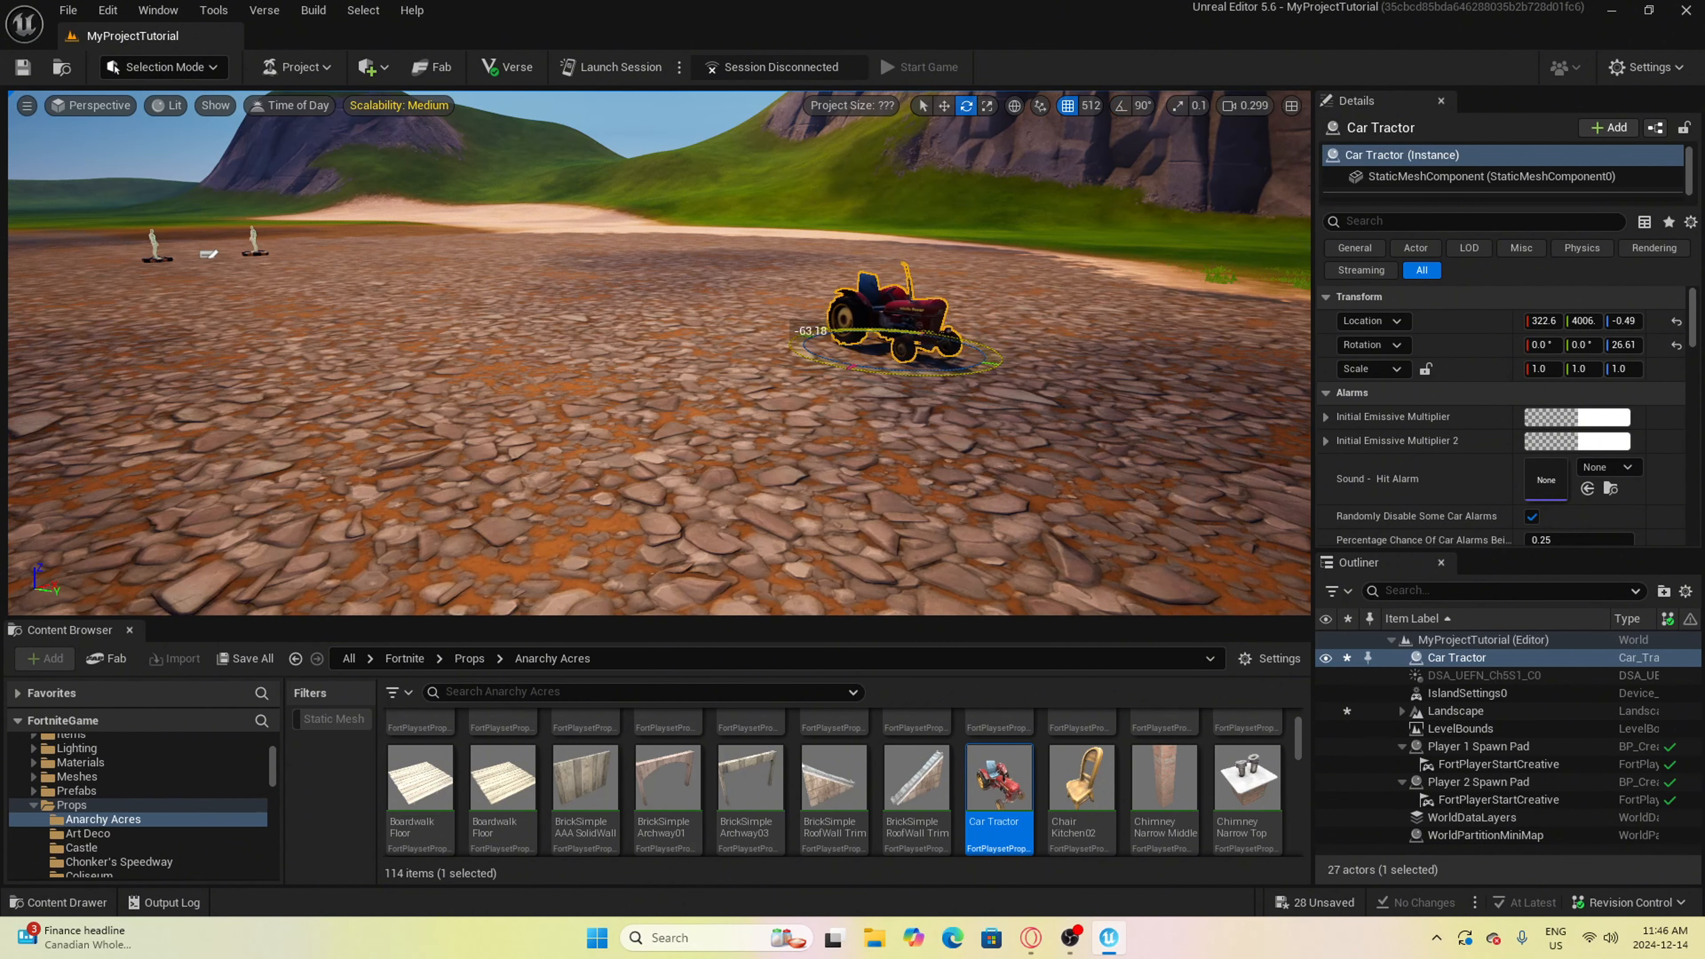
drag(1101, 341, 1275, 443)
key(ctrl+z)
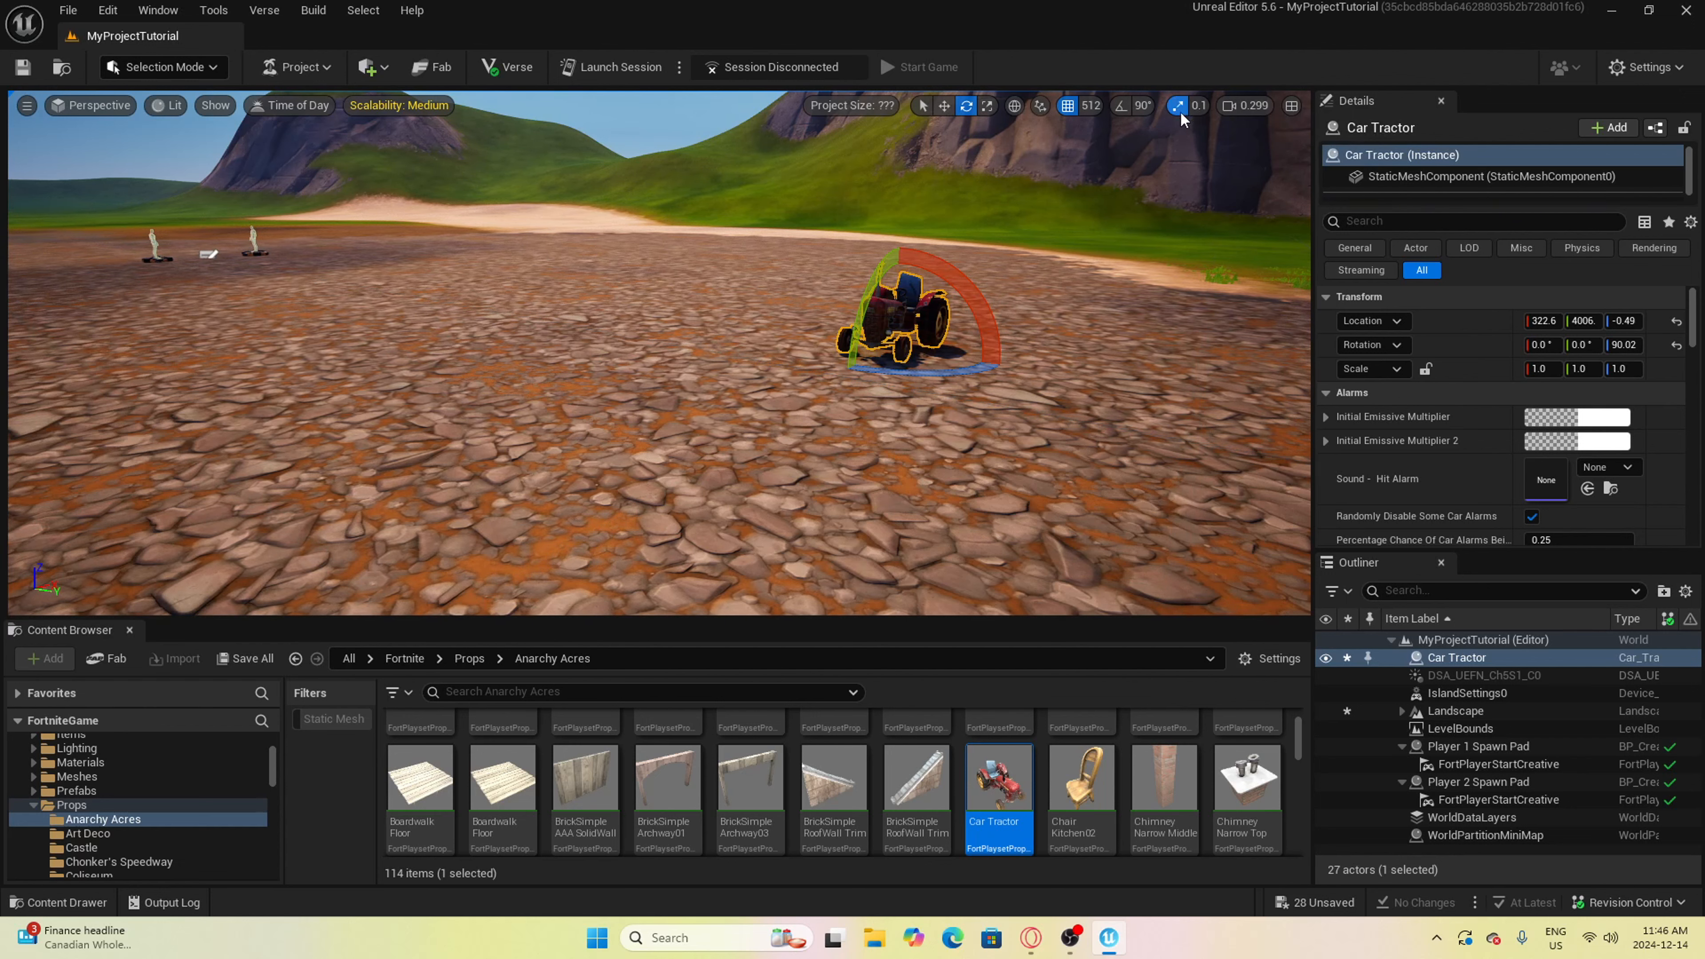
Set the scale snap increment to 0.125 and scale the tractor uniformly to 1.625
click(1195, 106)
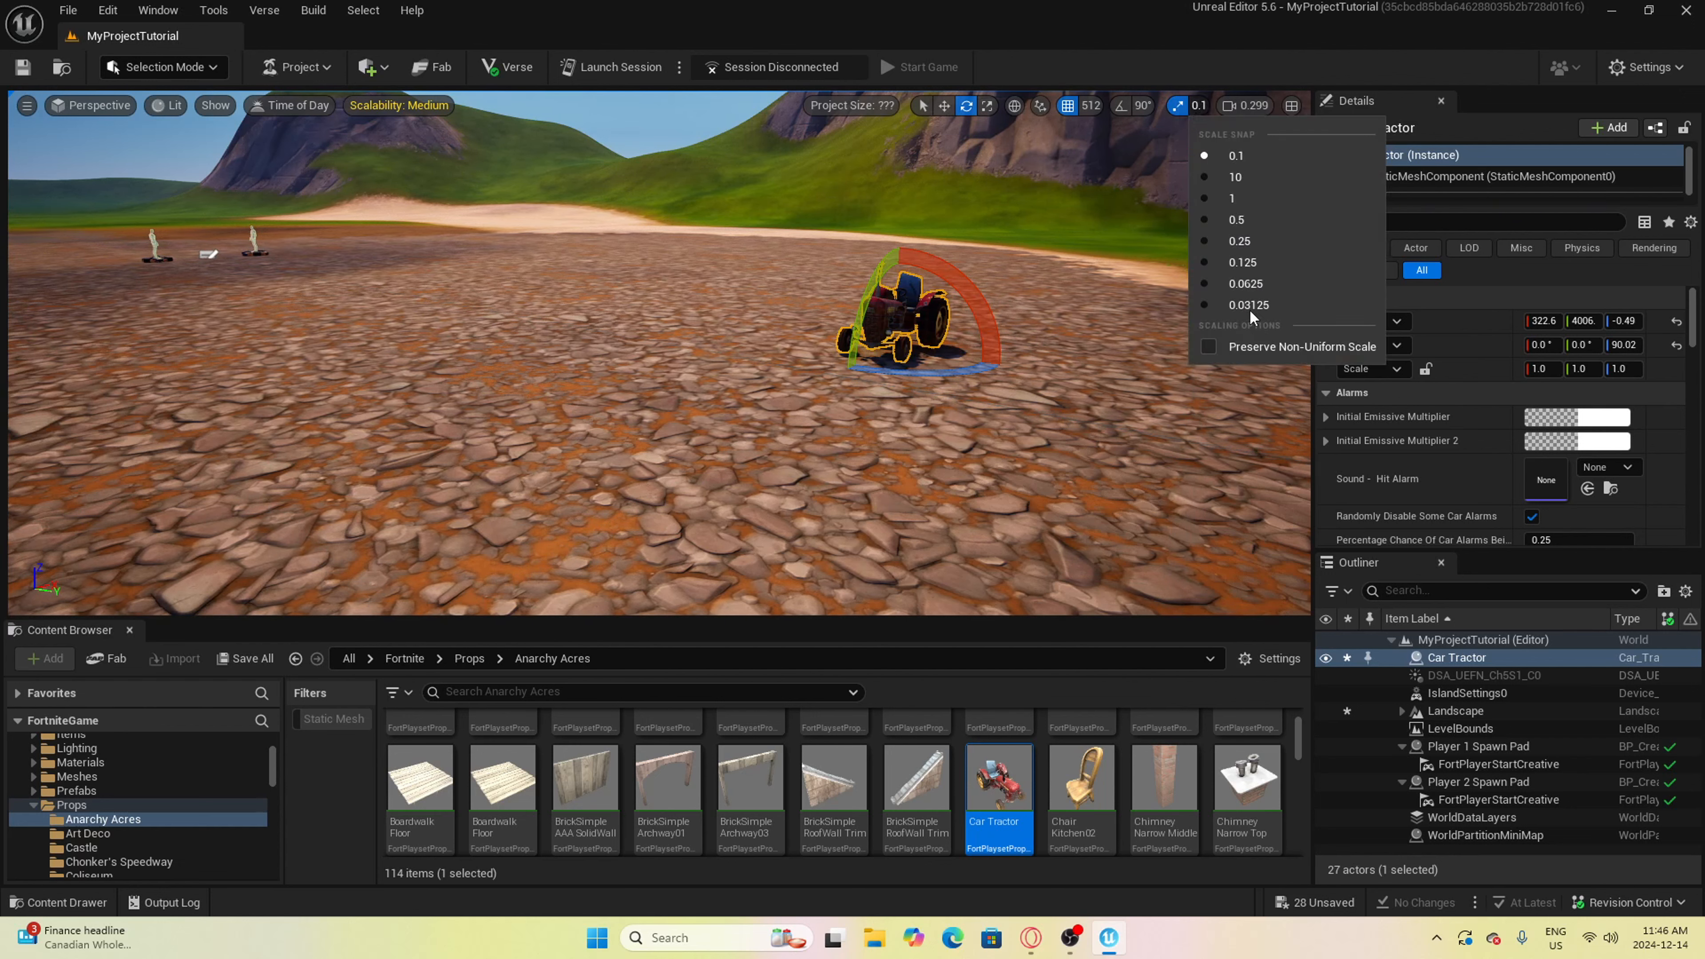
click(1211, 262)
click(975, 109)
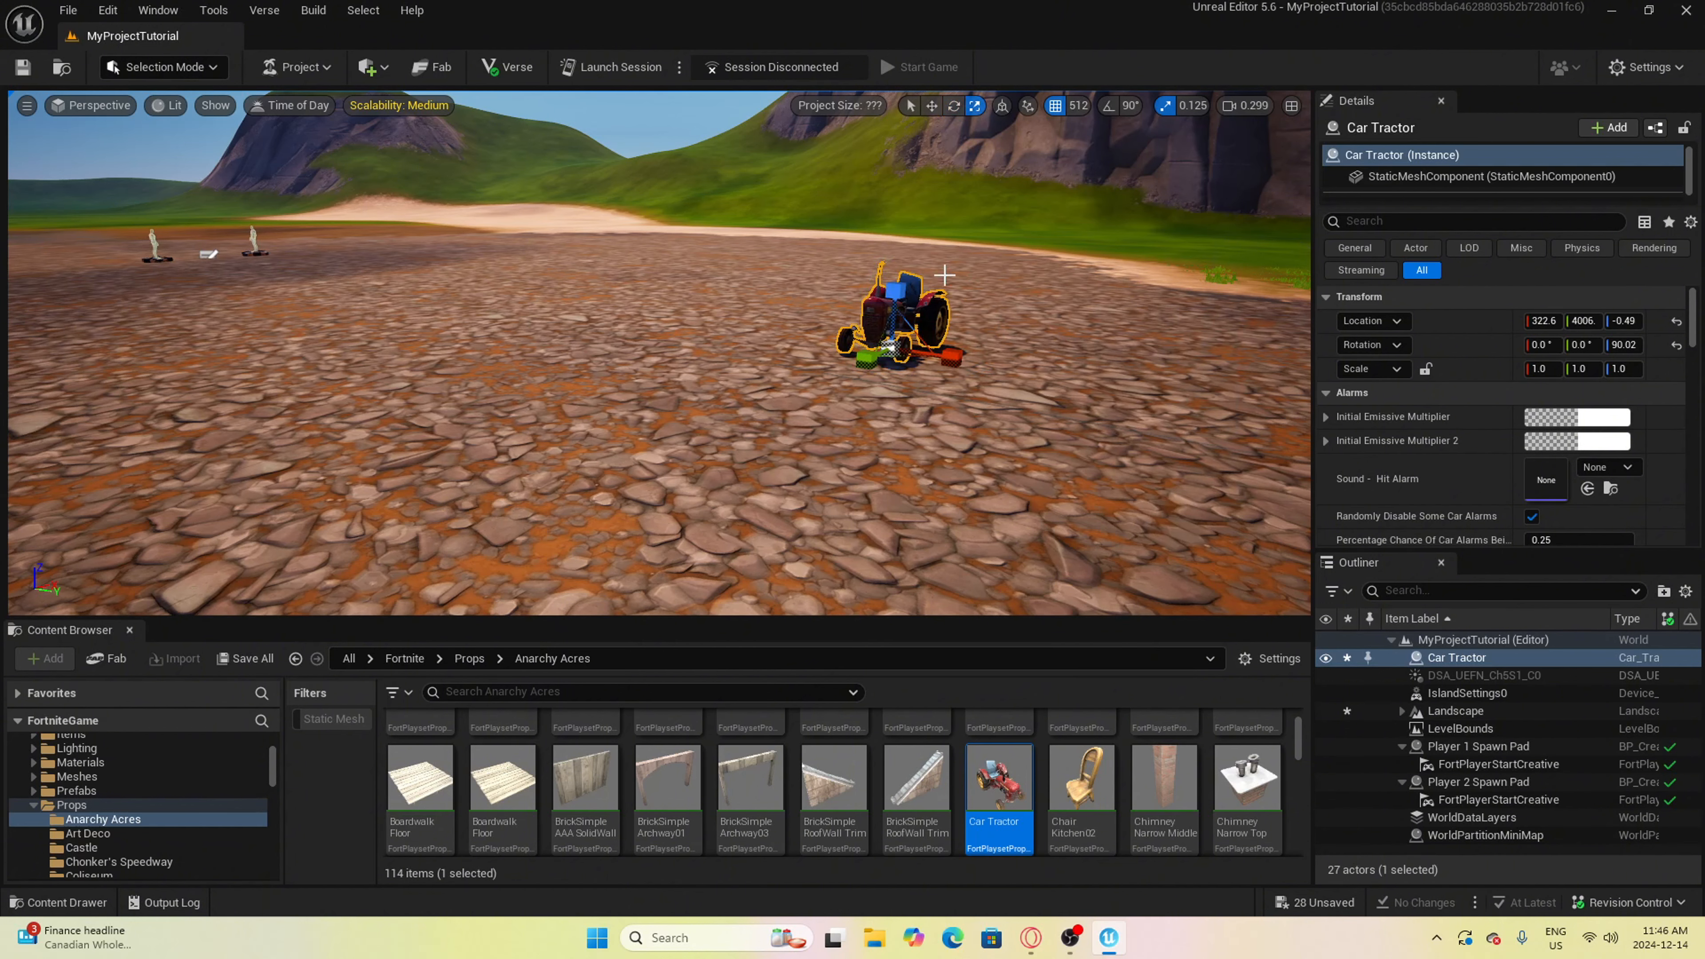
drag(897, 347, 1139, 149)
Set the scale snap increment to 0.03125 and enlarge the tractor uniformly to about 1.812
click(1193, 105)
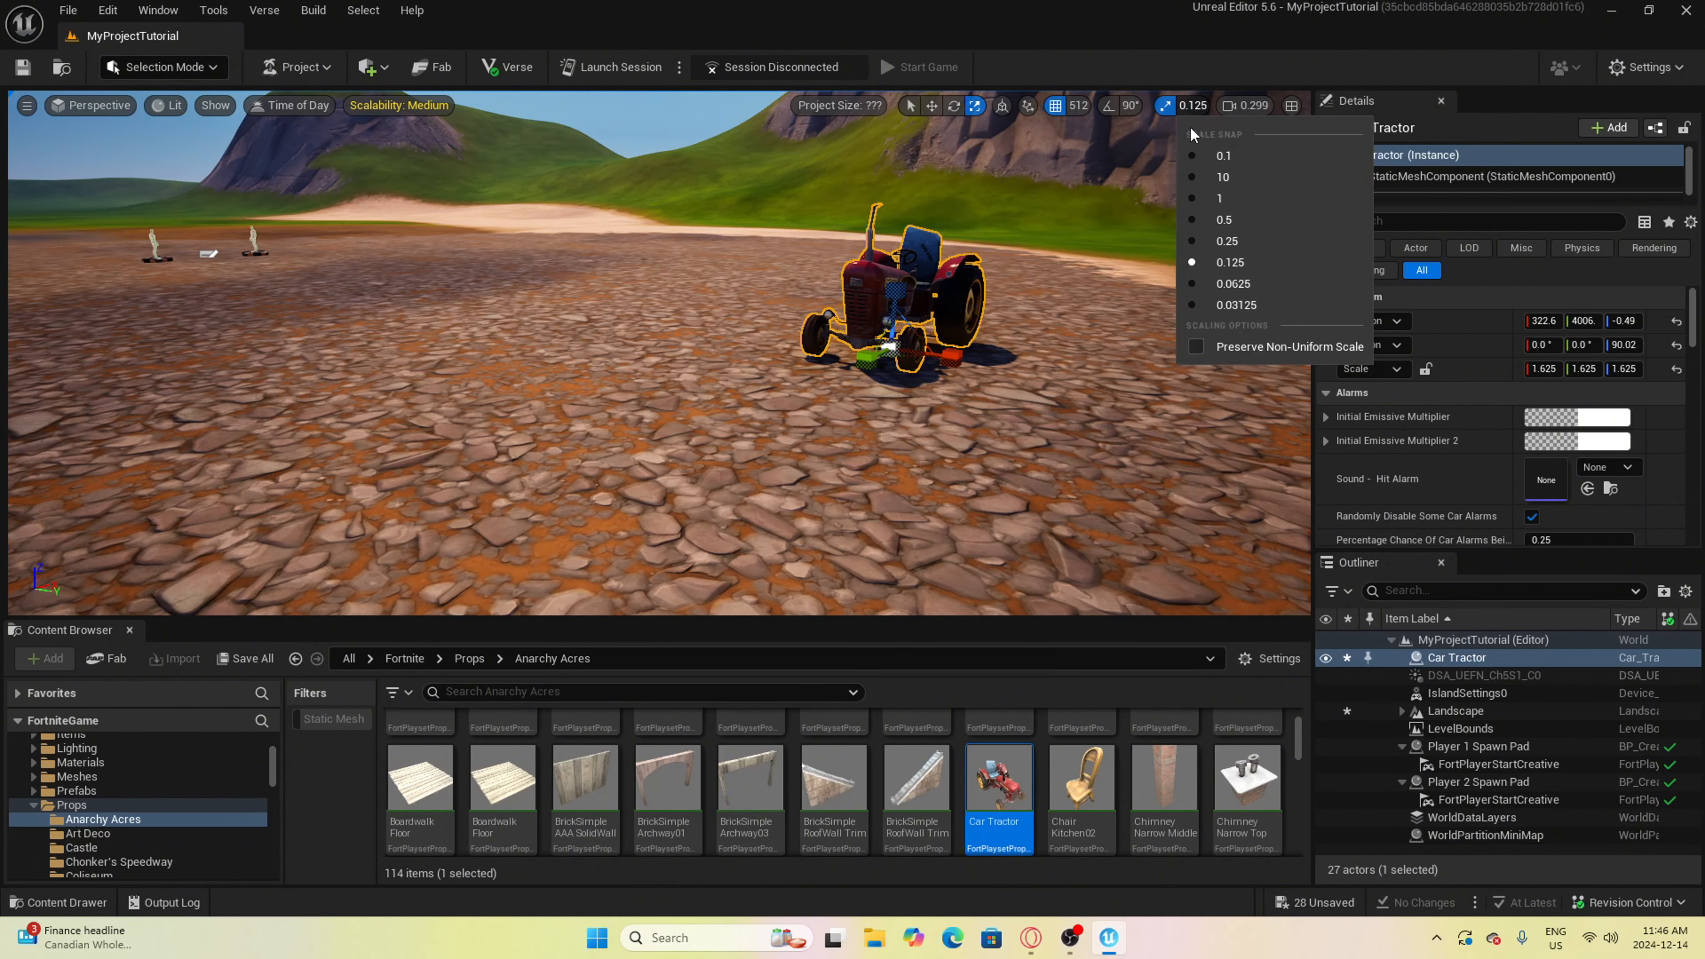
click(1224, 305)
drag(897, 347, 1141, 148)
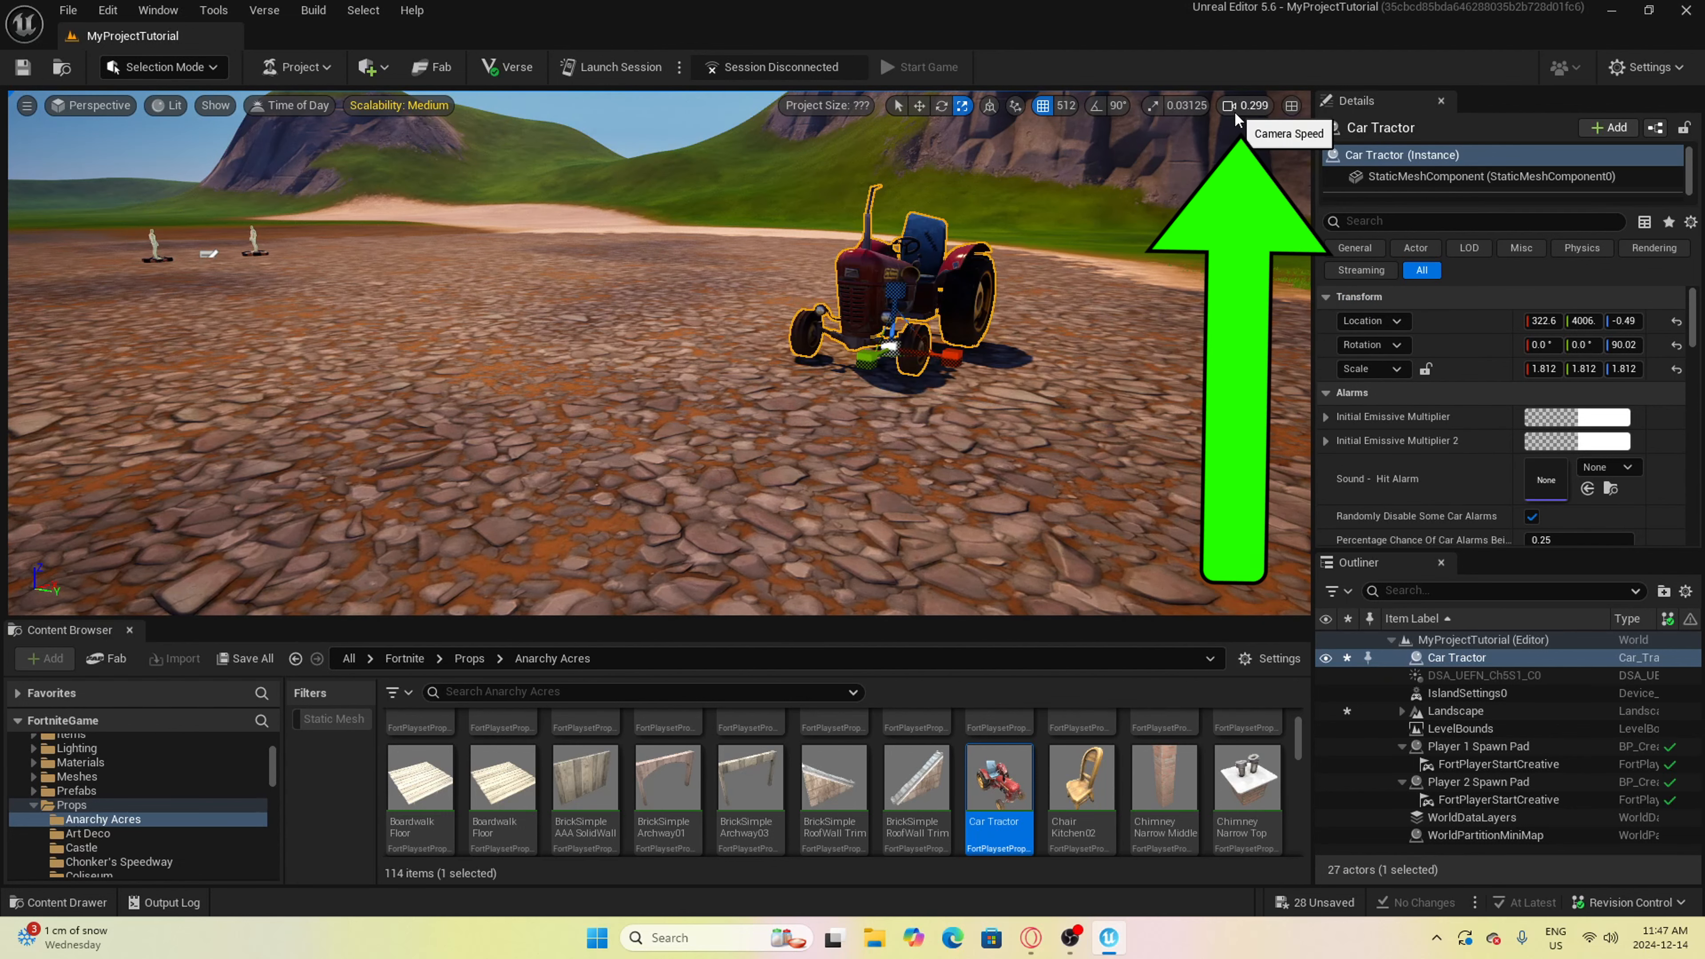
Raise the camera speed to 3 and try moving the camera in and out over the landscape
click(1235, 113)
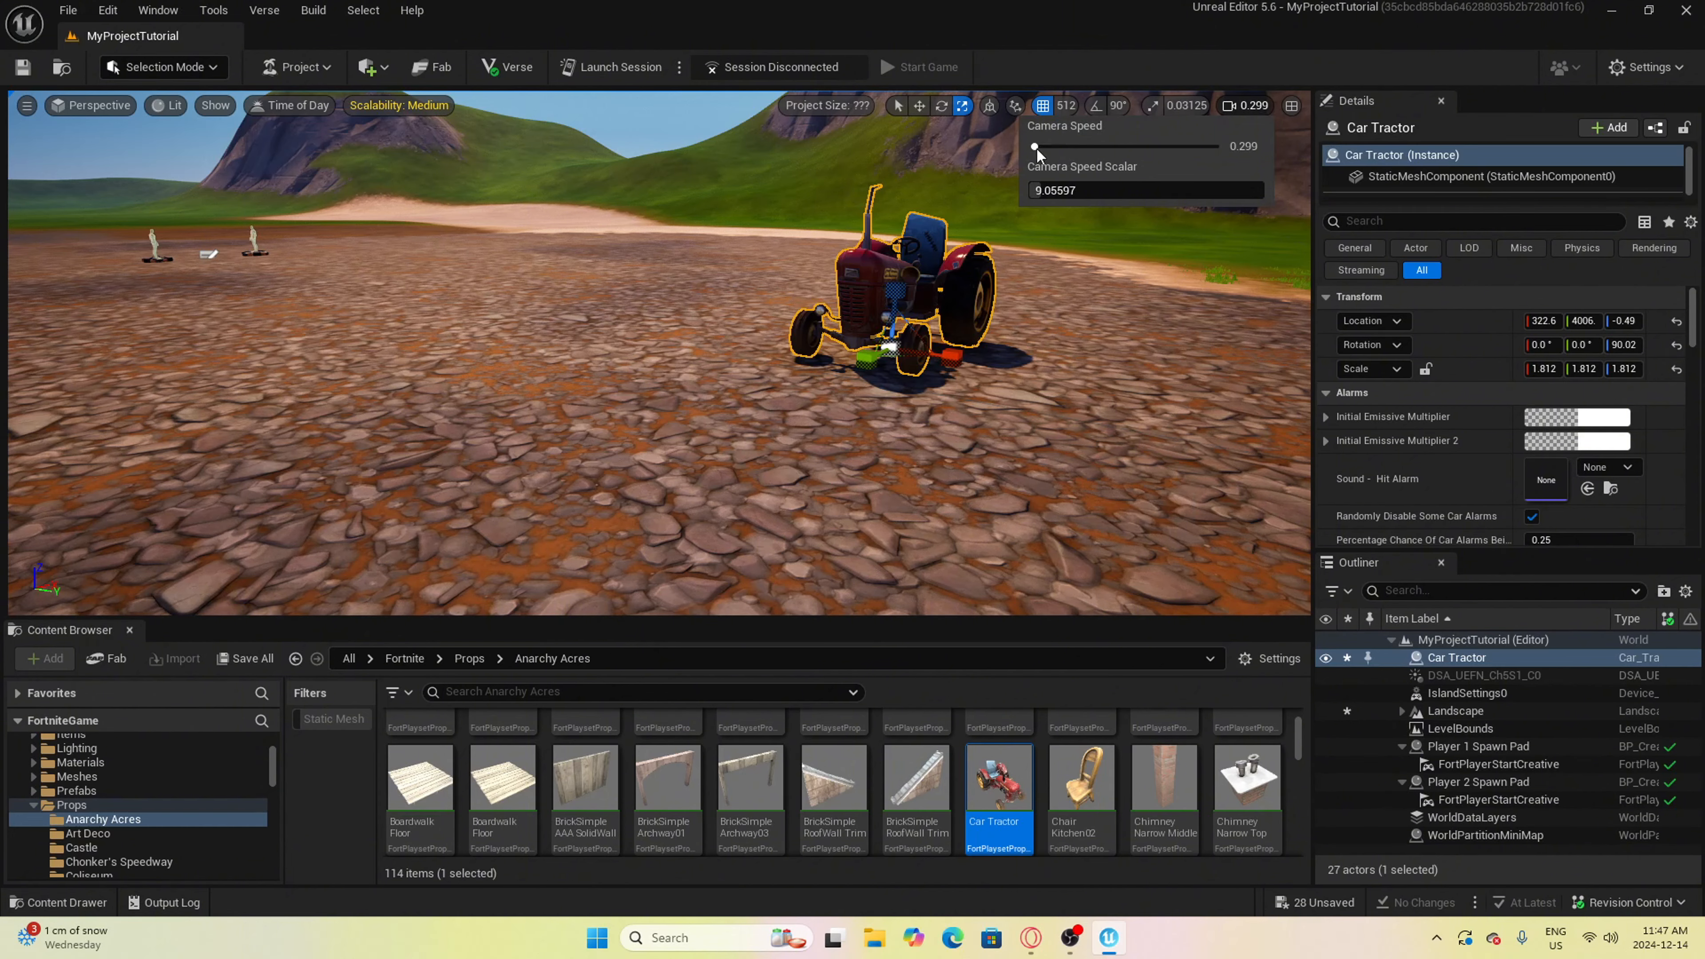
drag(1036, 150, 1093, 152)
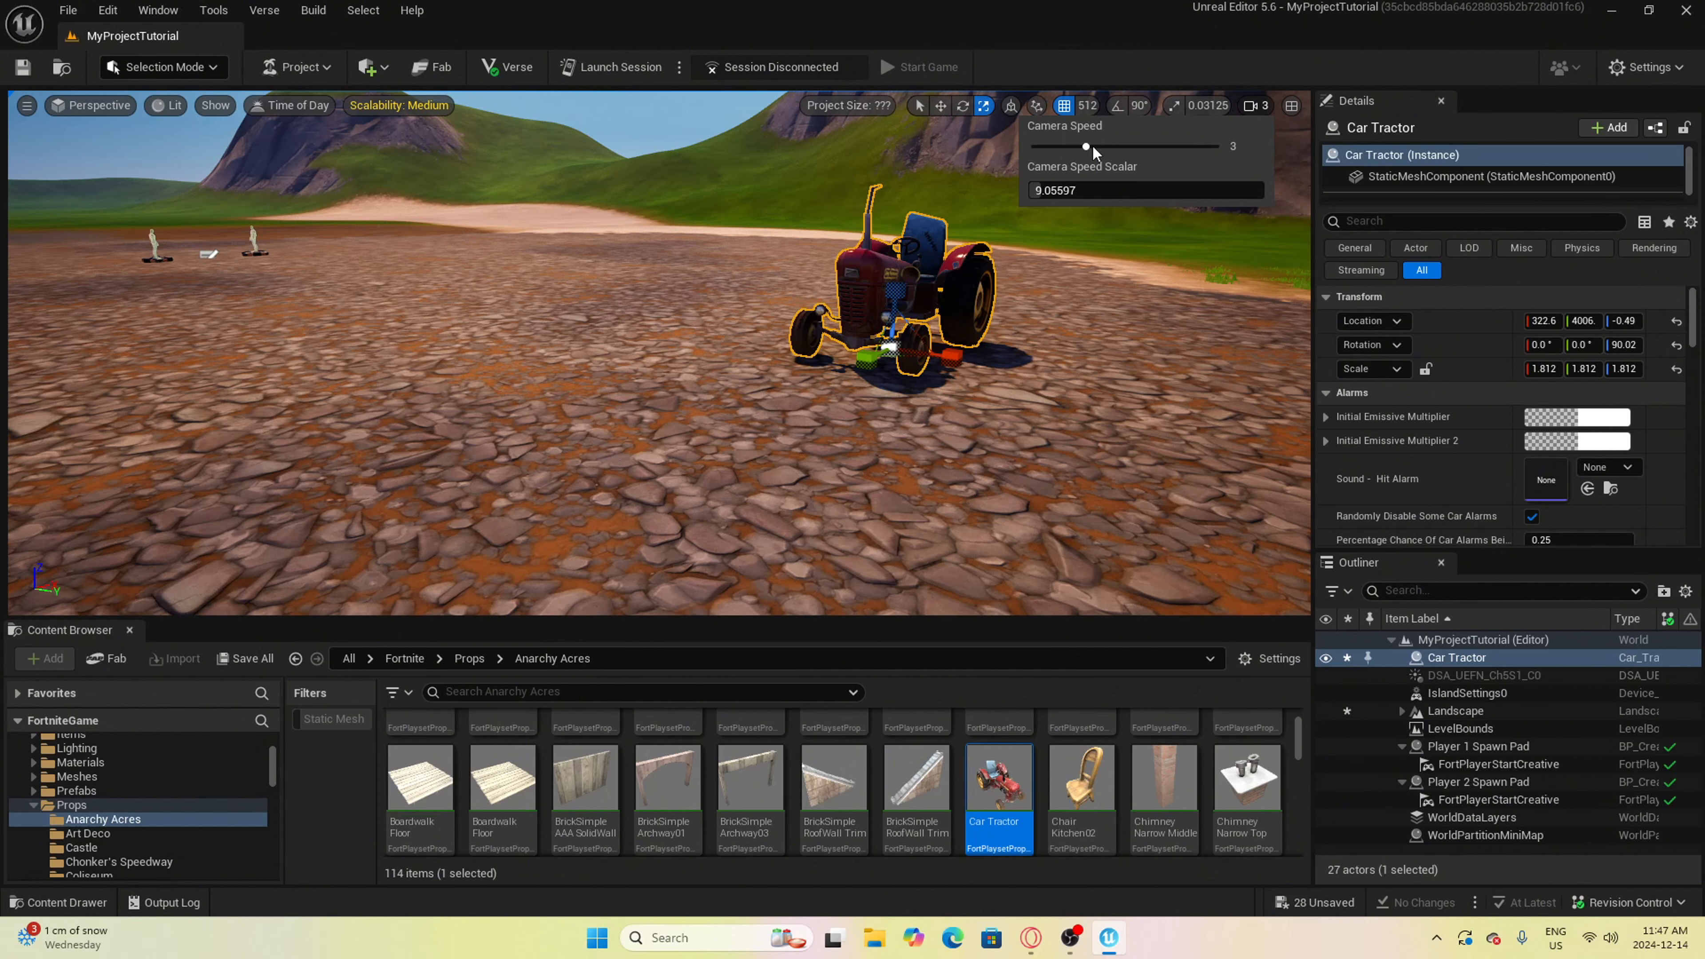
click(1043, 235)
scroll(1042, 236, down, 5)
scroll(917, 259, up, 5)
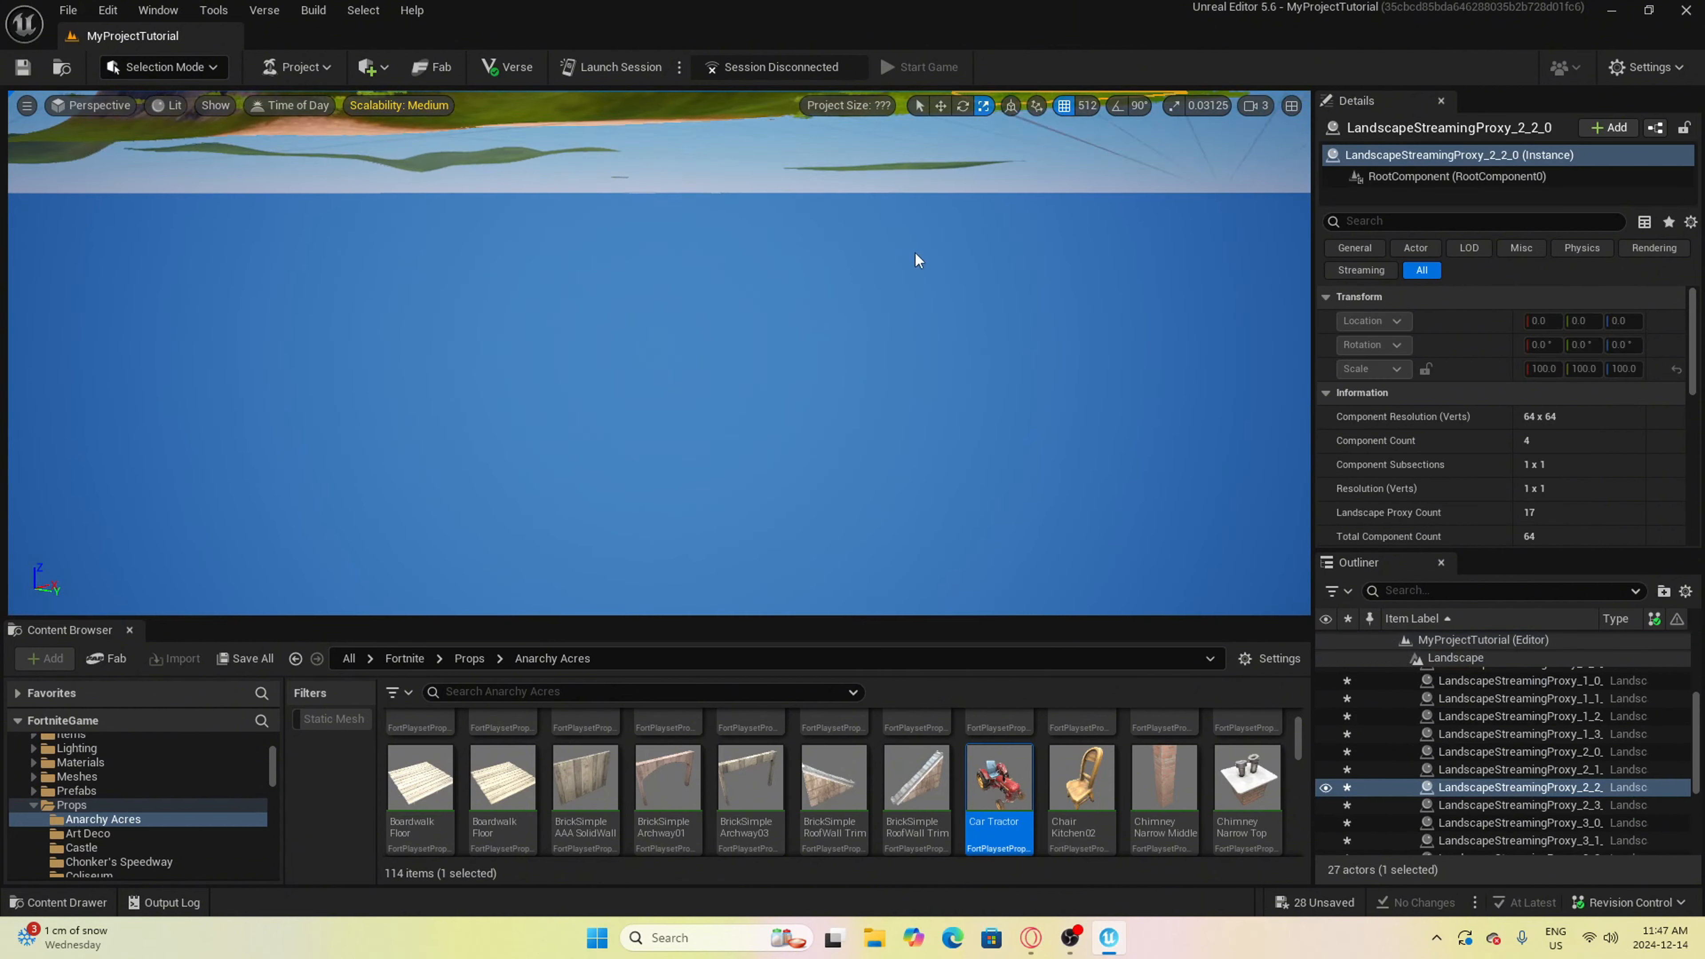
scroll(914, 252, down, 3)
scroll(917, 258, down, 3)
Lower the camera speed to 0.299 and try moving the camera forward over the landscape
click(1255, 105)
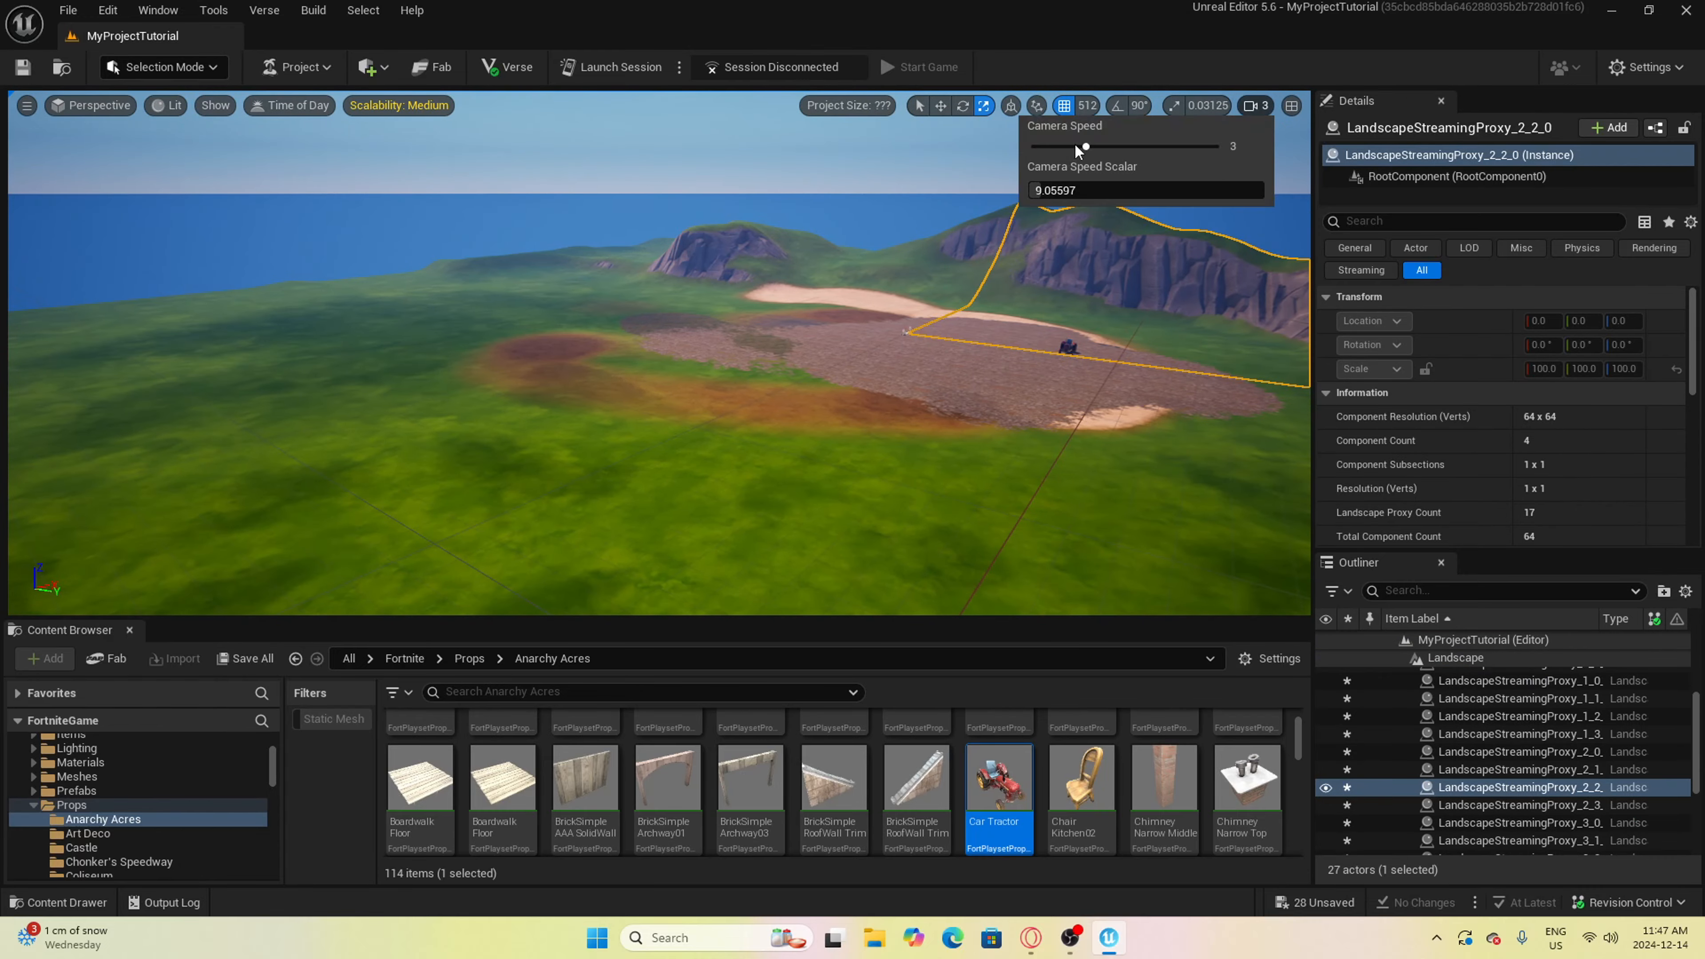
drag(1076, 145, 1032, 153)
click(980, 238)
scroll(979, 240, up, 5)
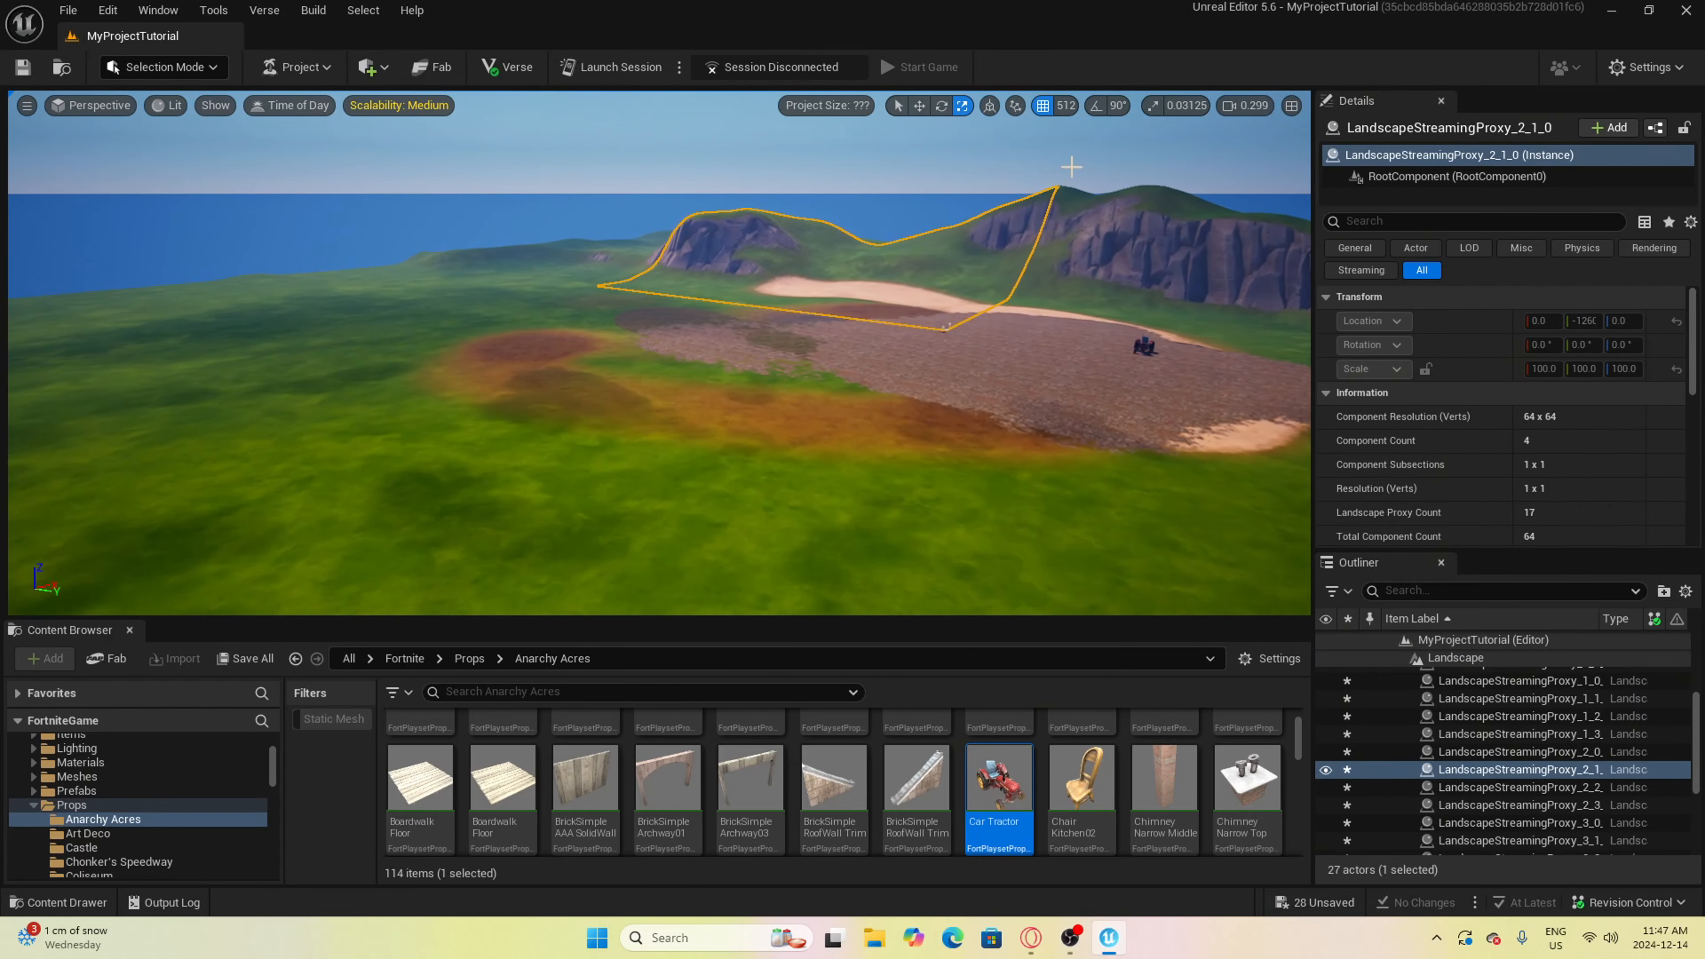
Reduce the camera speed scalar to 3.843284, for a camera speed of 0.127, and try moving and turning the camera over the landscape
click(1232, 110)
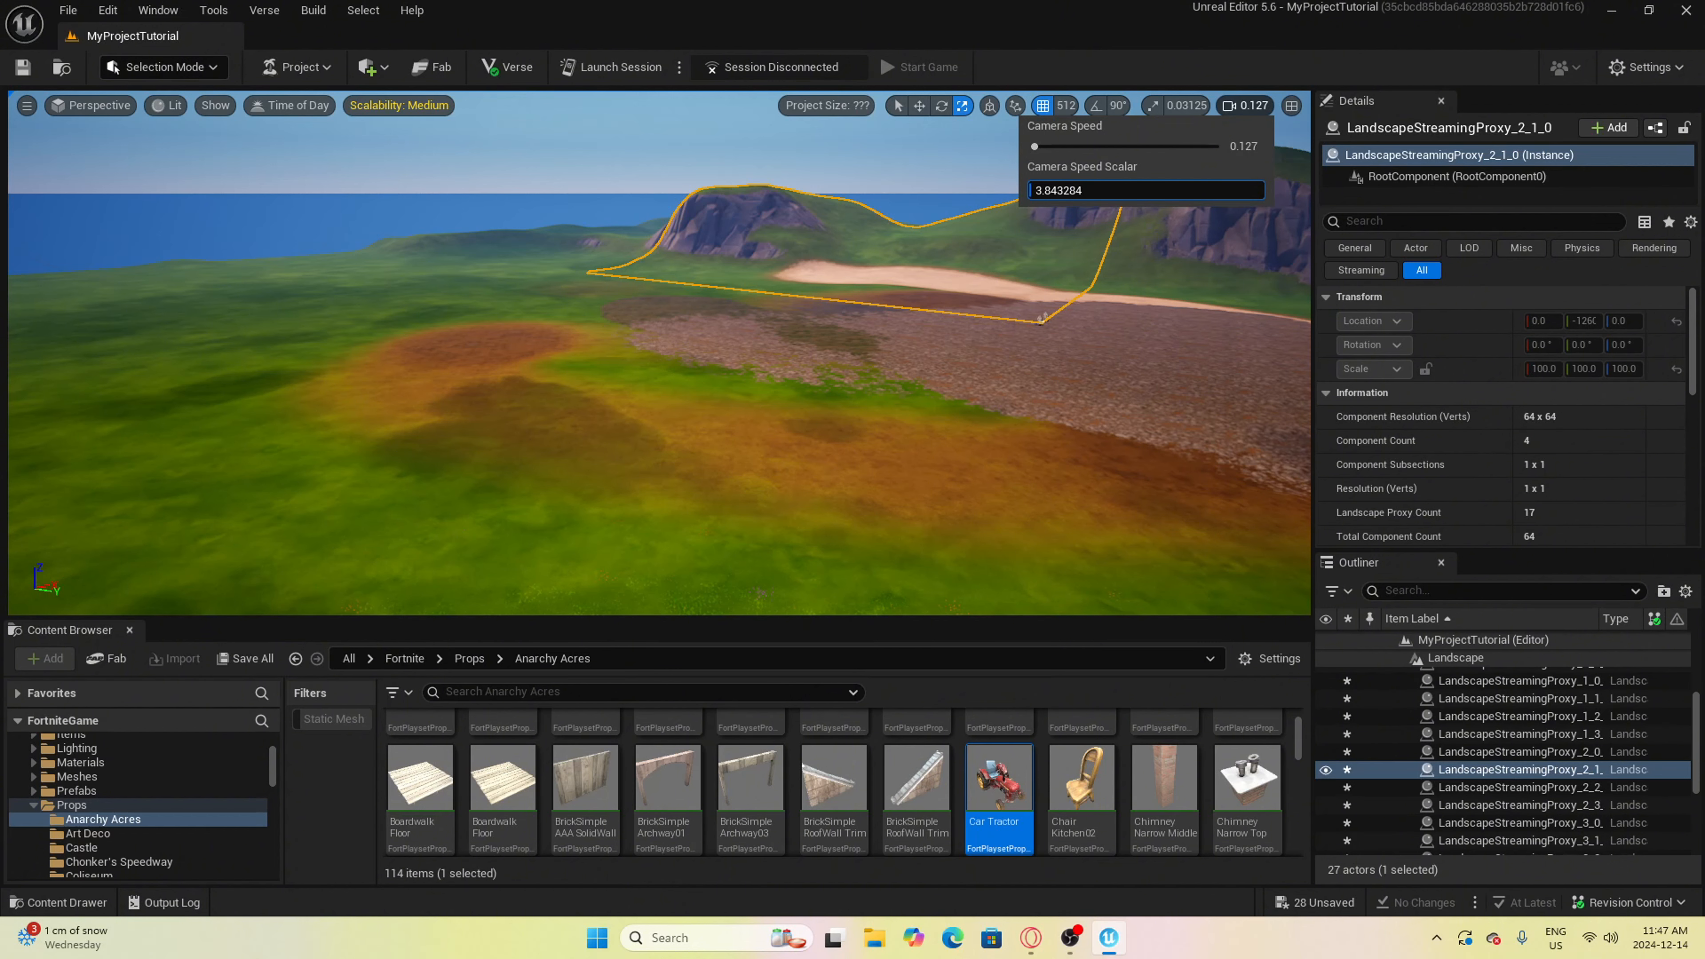
click(1060, 303)
click(1059, 329)
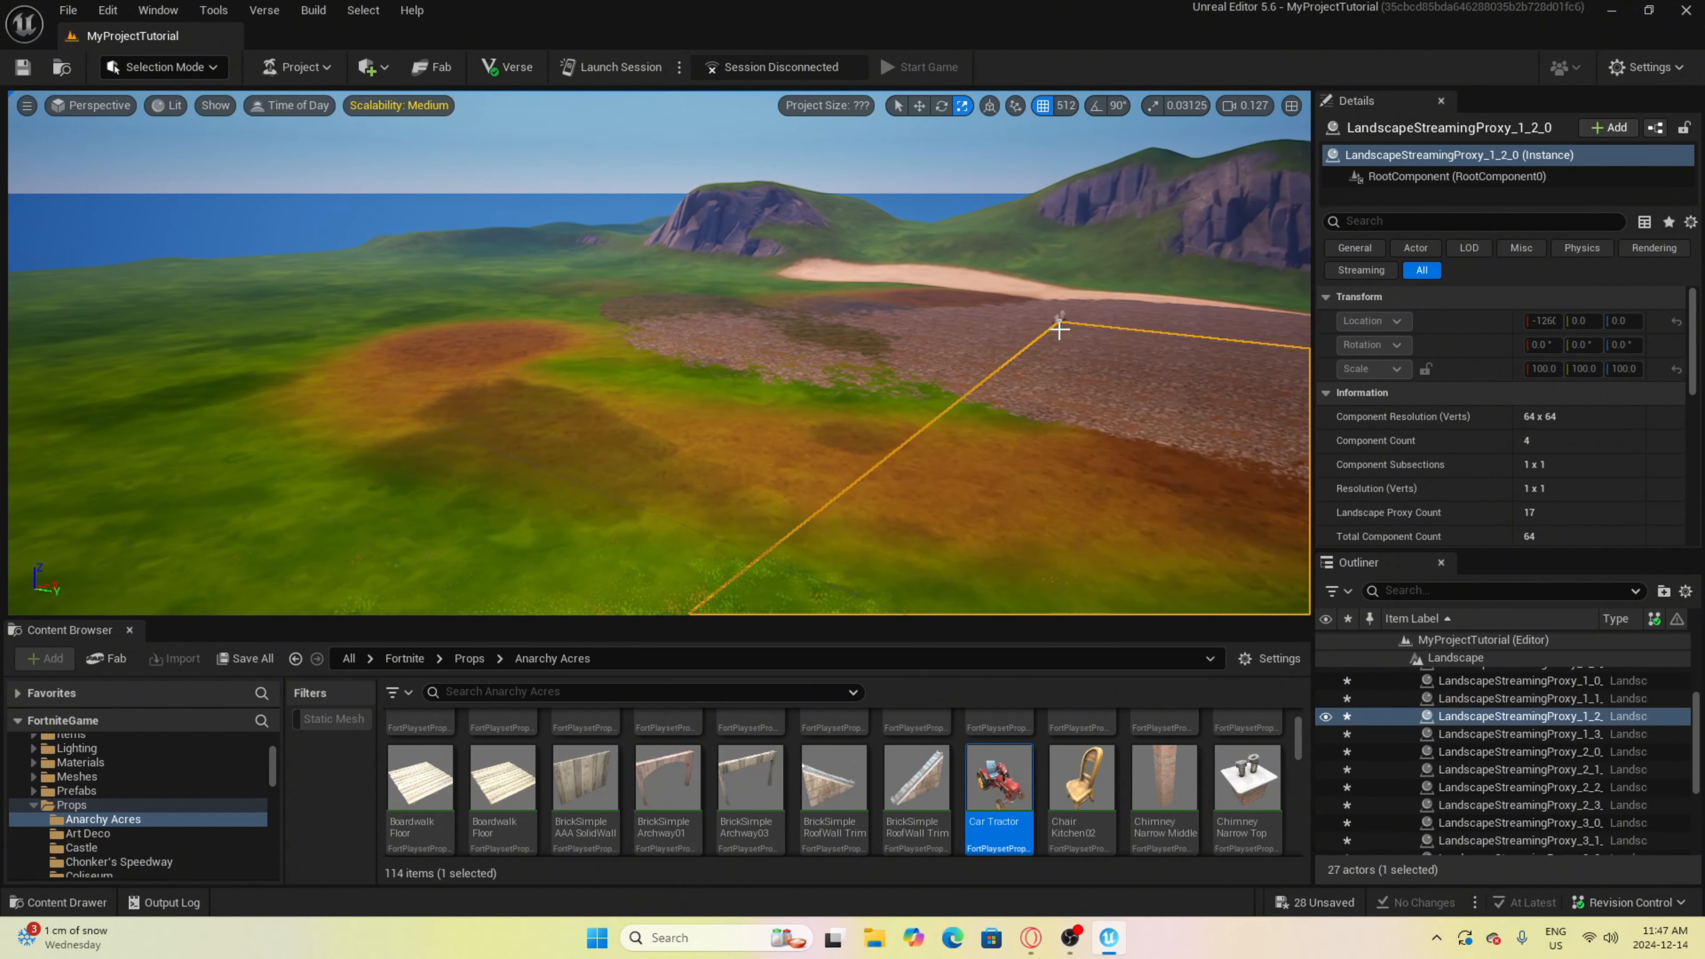
scroll(1059, 329, up, 4)
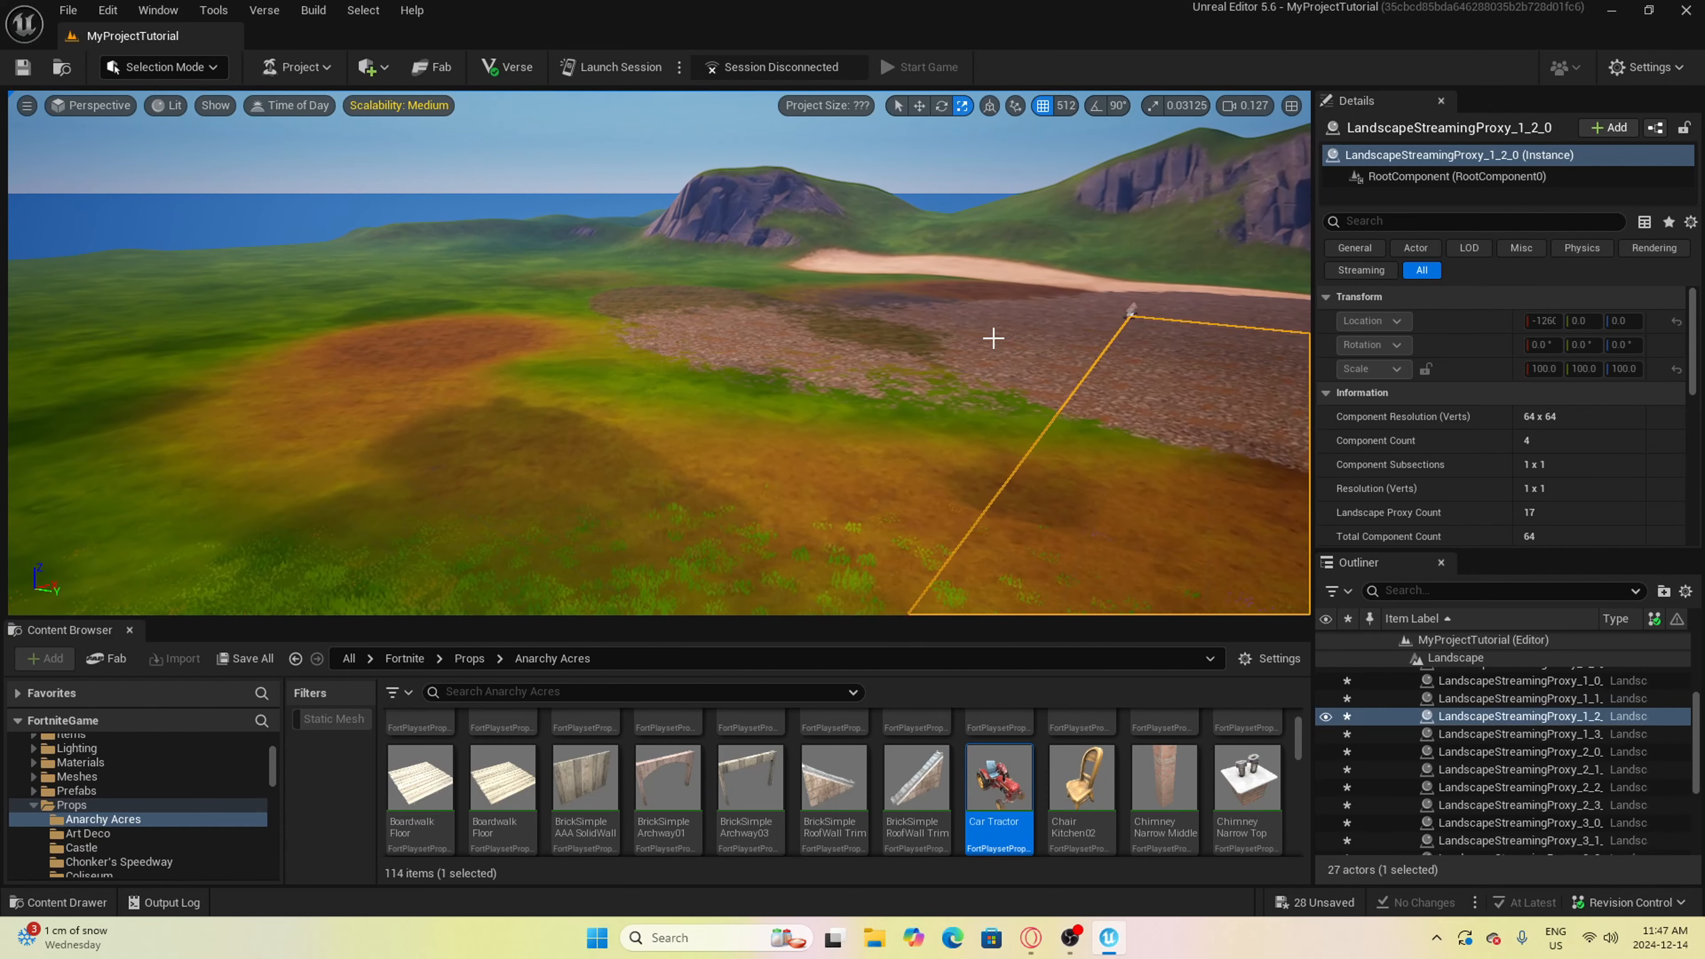
right_drag(993, 335, 1188, 332)
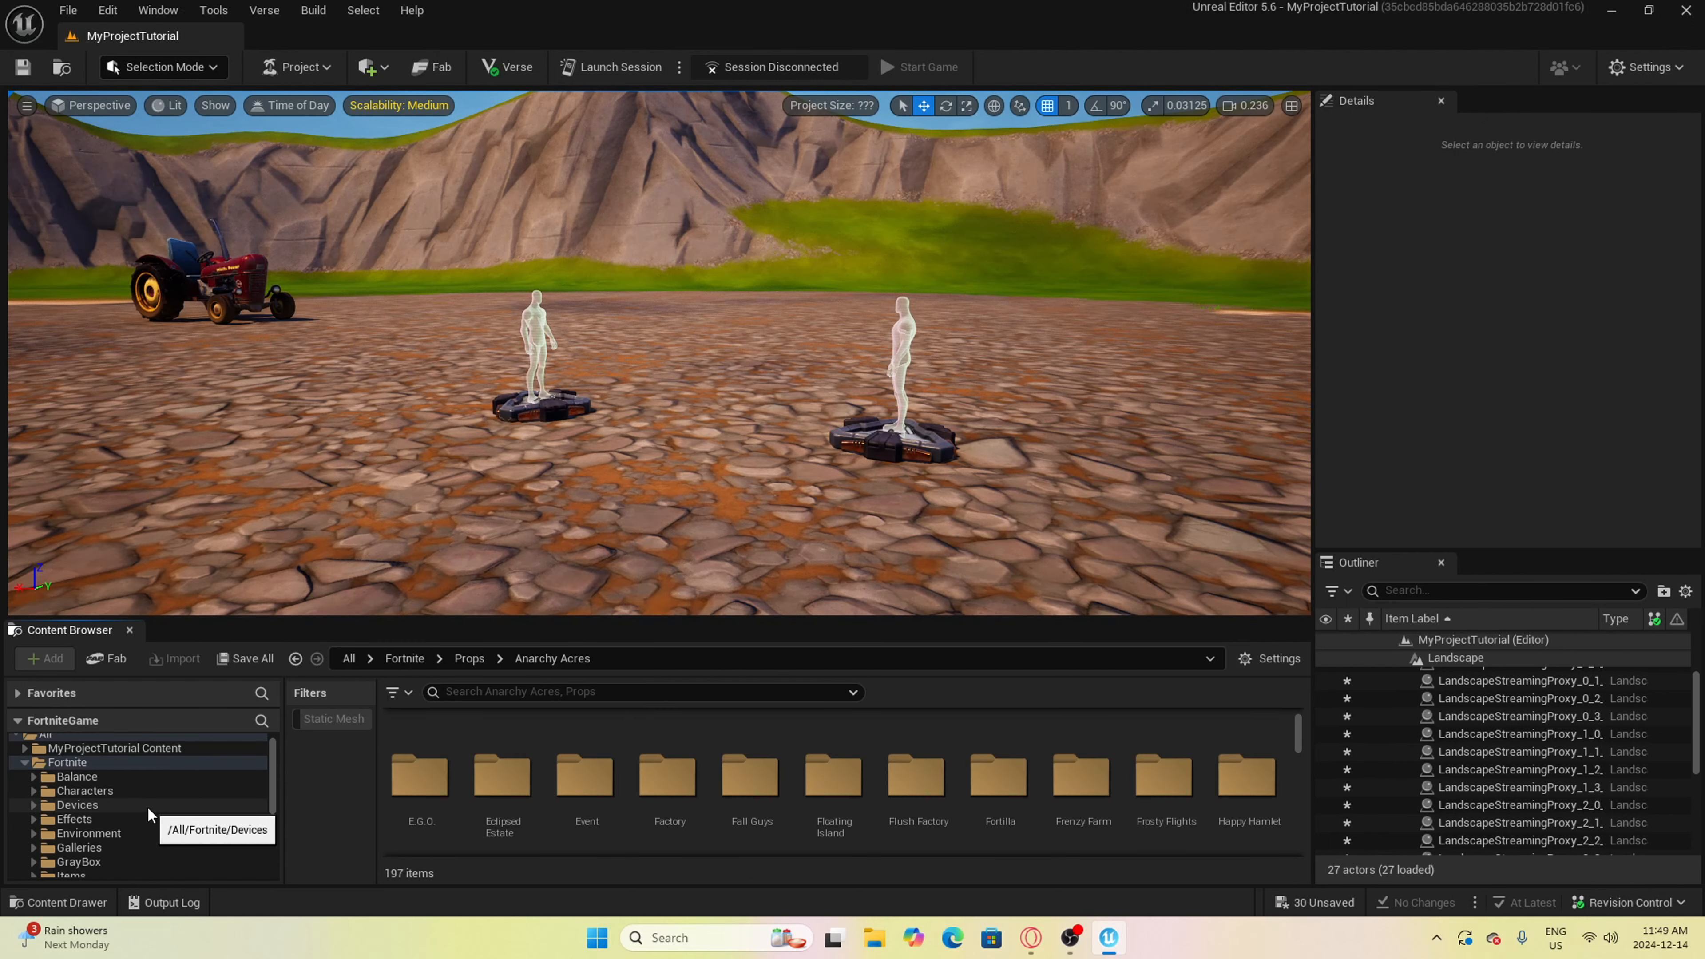
Find the Pop-up Dialog Device among the Fortnite devices and place it between the two player spawn pads
click(146, 807)
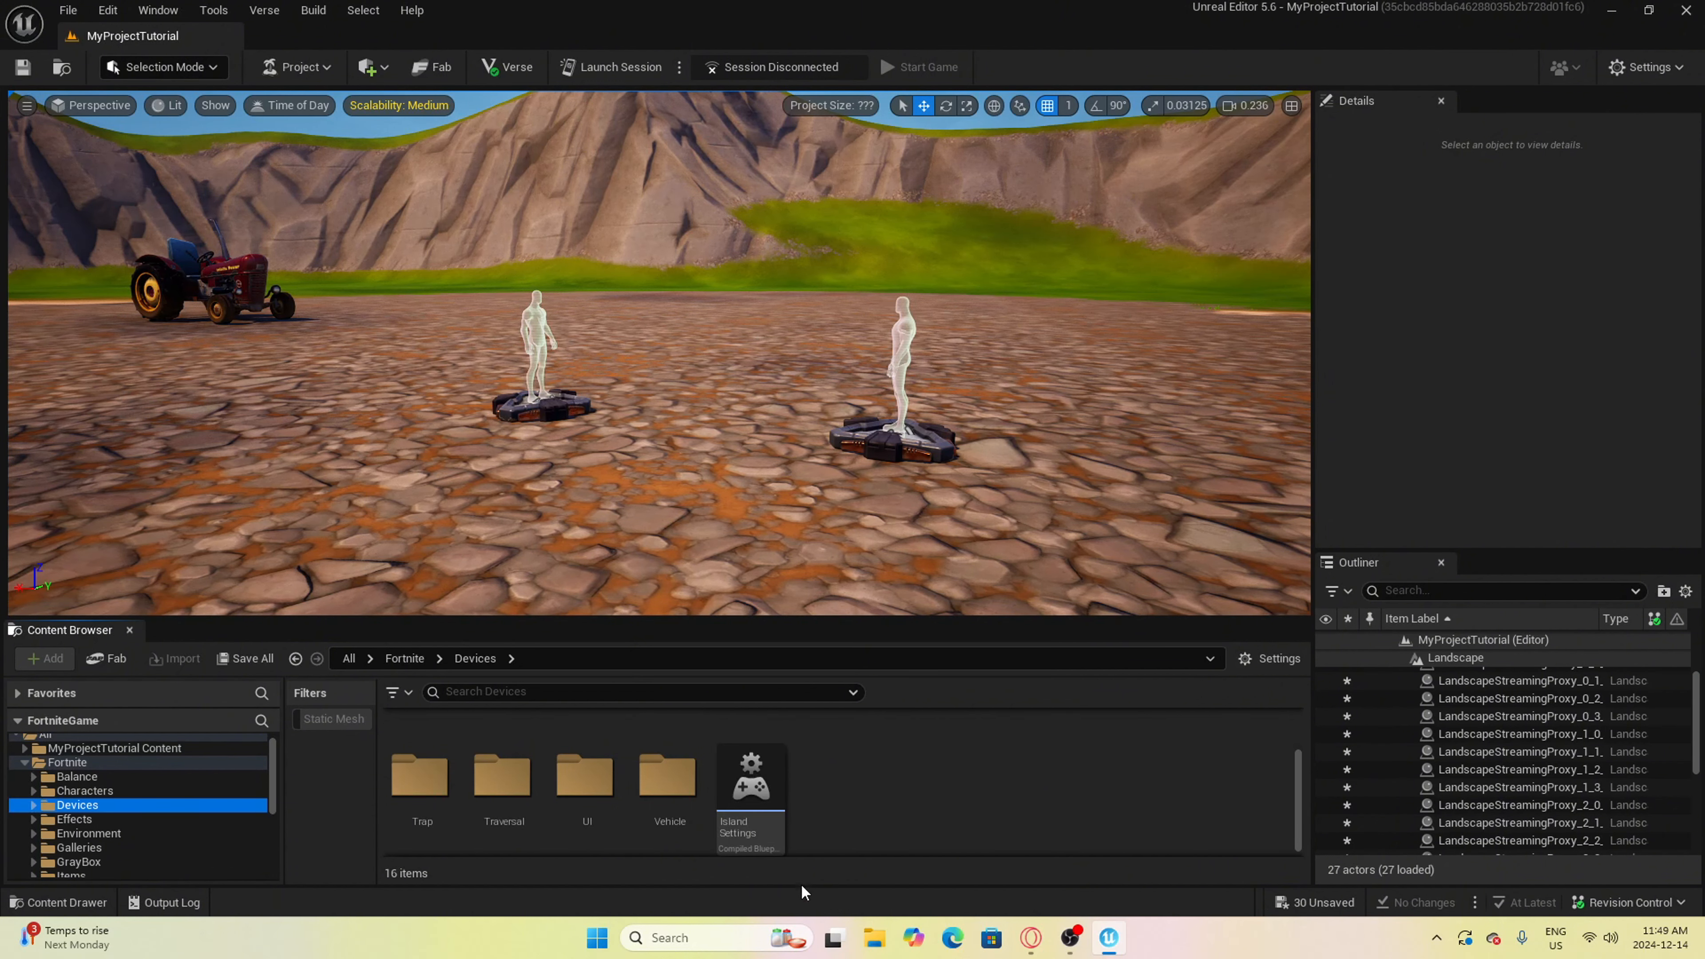
scroll(739, 780, up, 2)
click(625, 689)
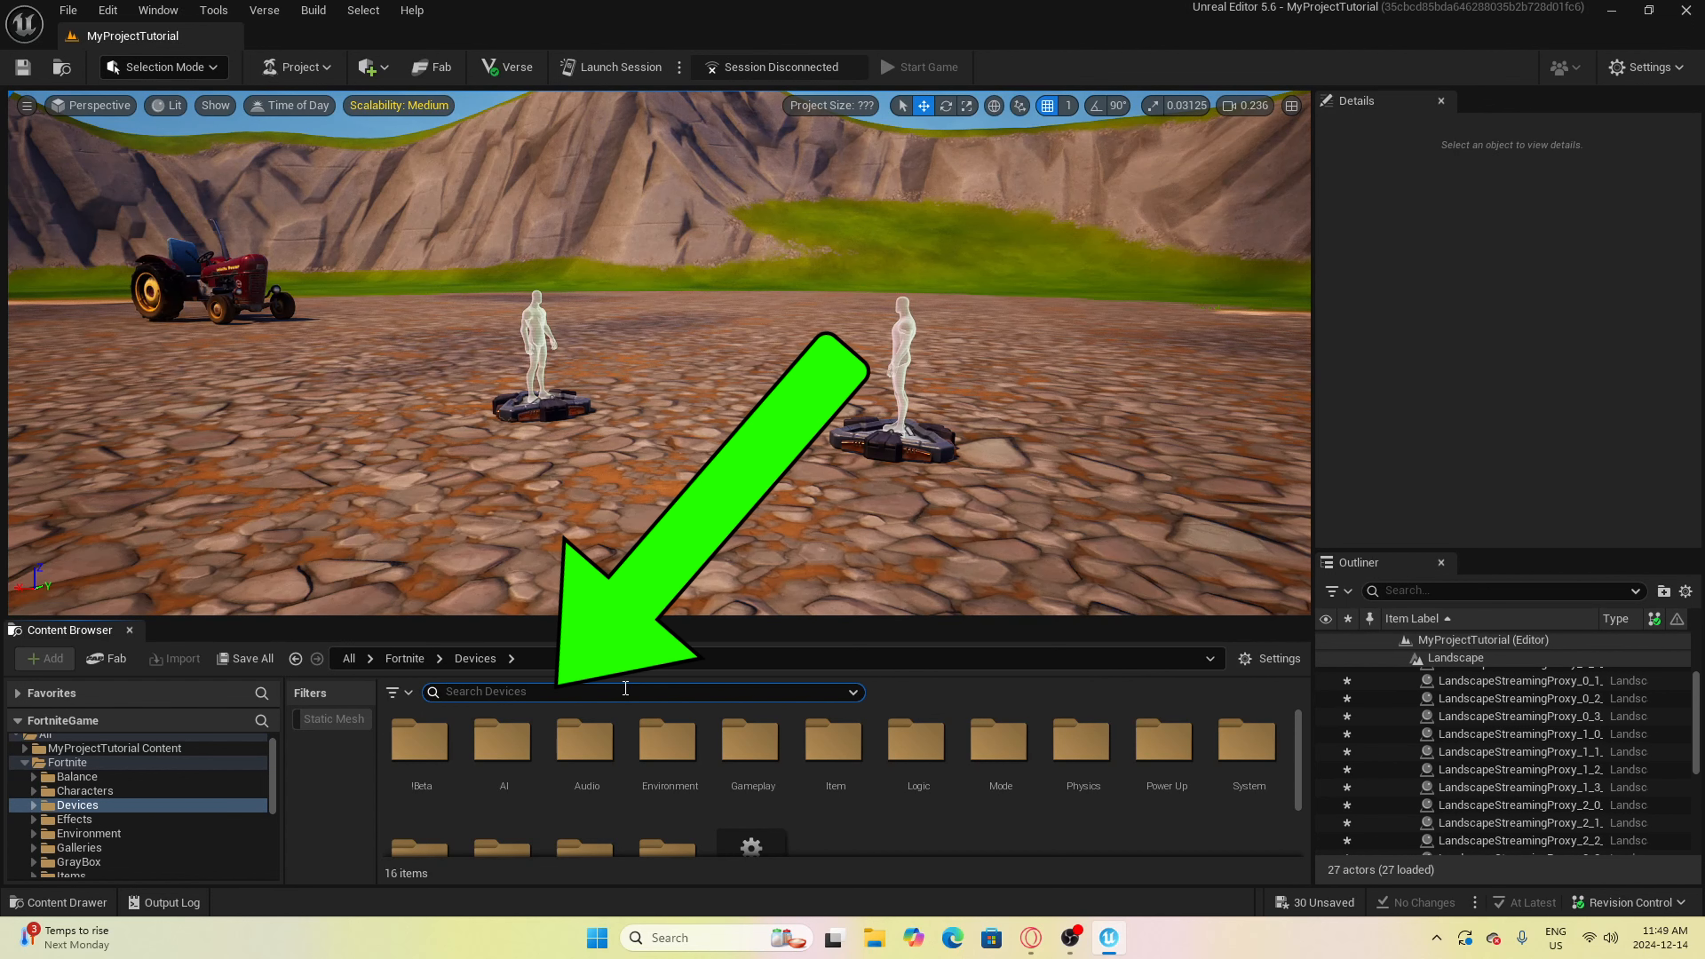
text(pop up)
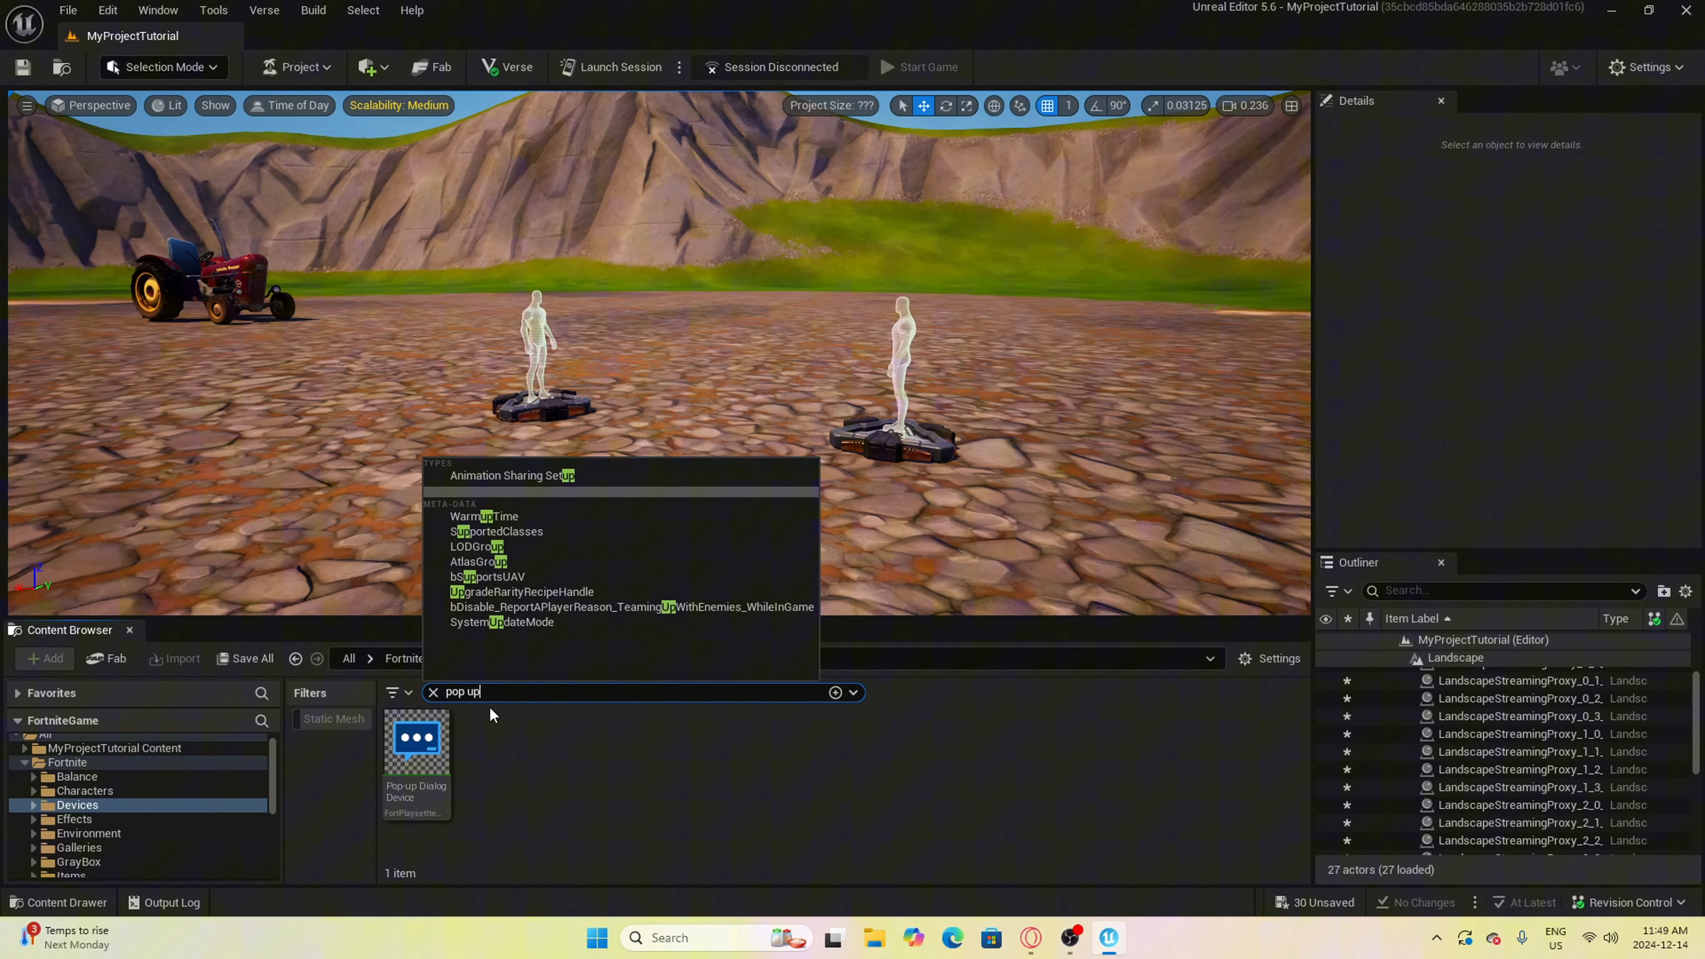
drag(416, 742, 691, 425)
drag(703, 300, 702, 281)
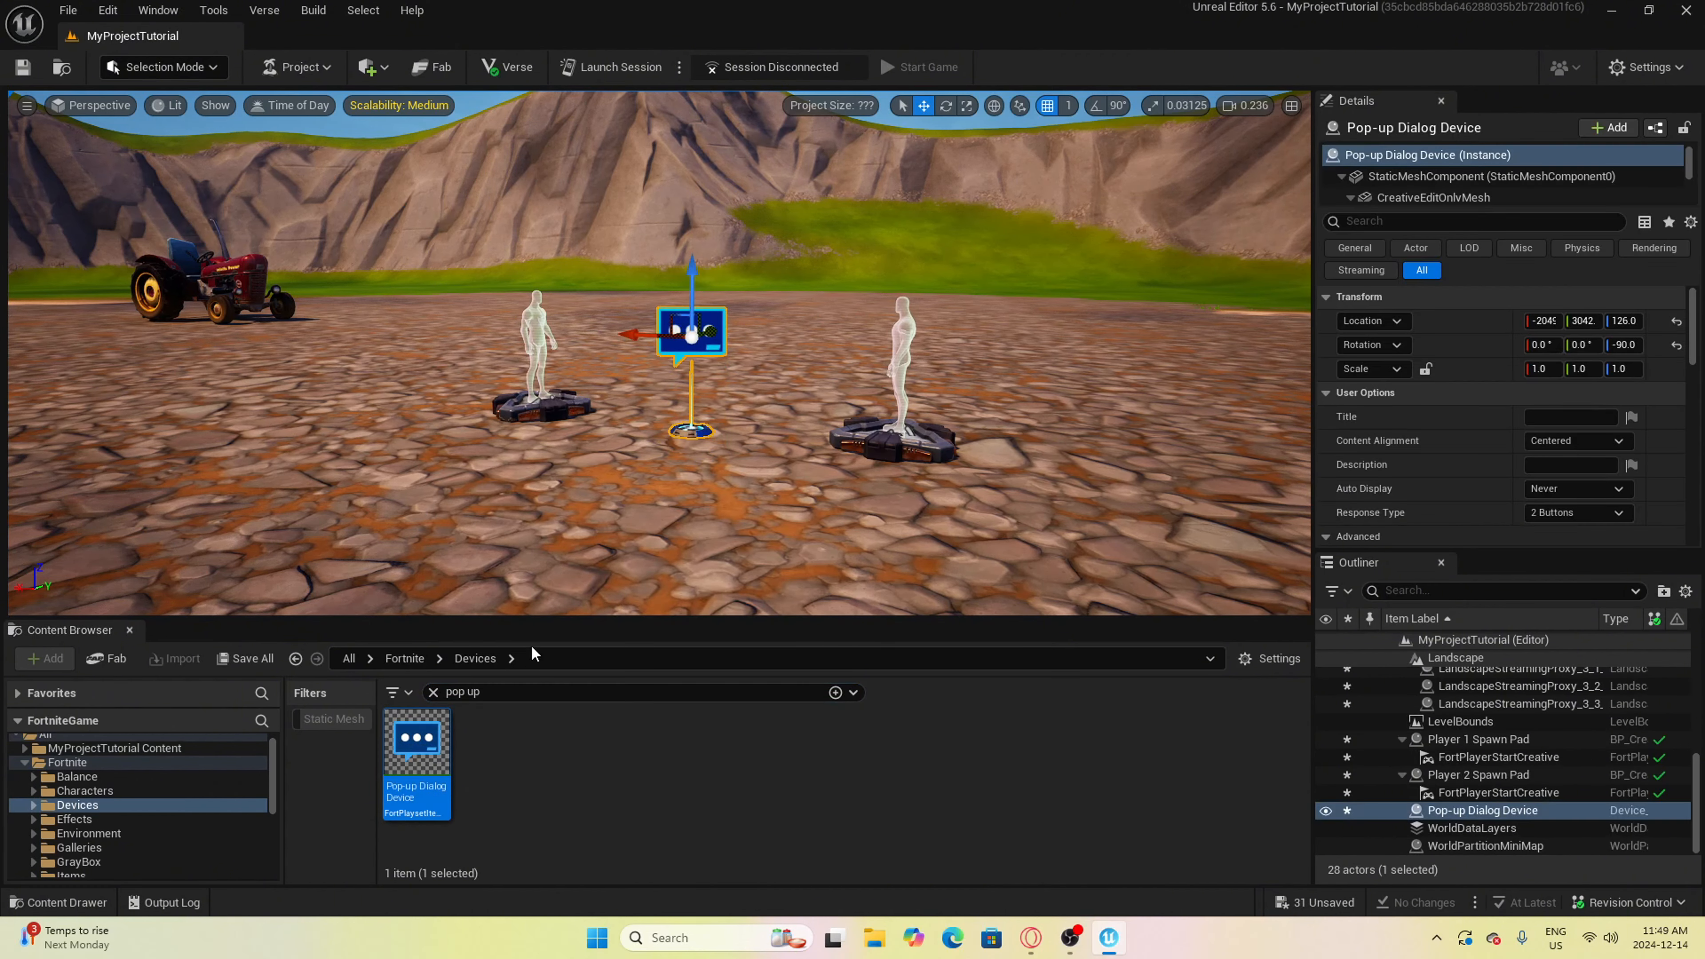
Search the devices for "button", place a Button beside the pop-up dialog, and rotate it about the vertical axis to about 253.5°
click(511, 692)
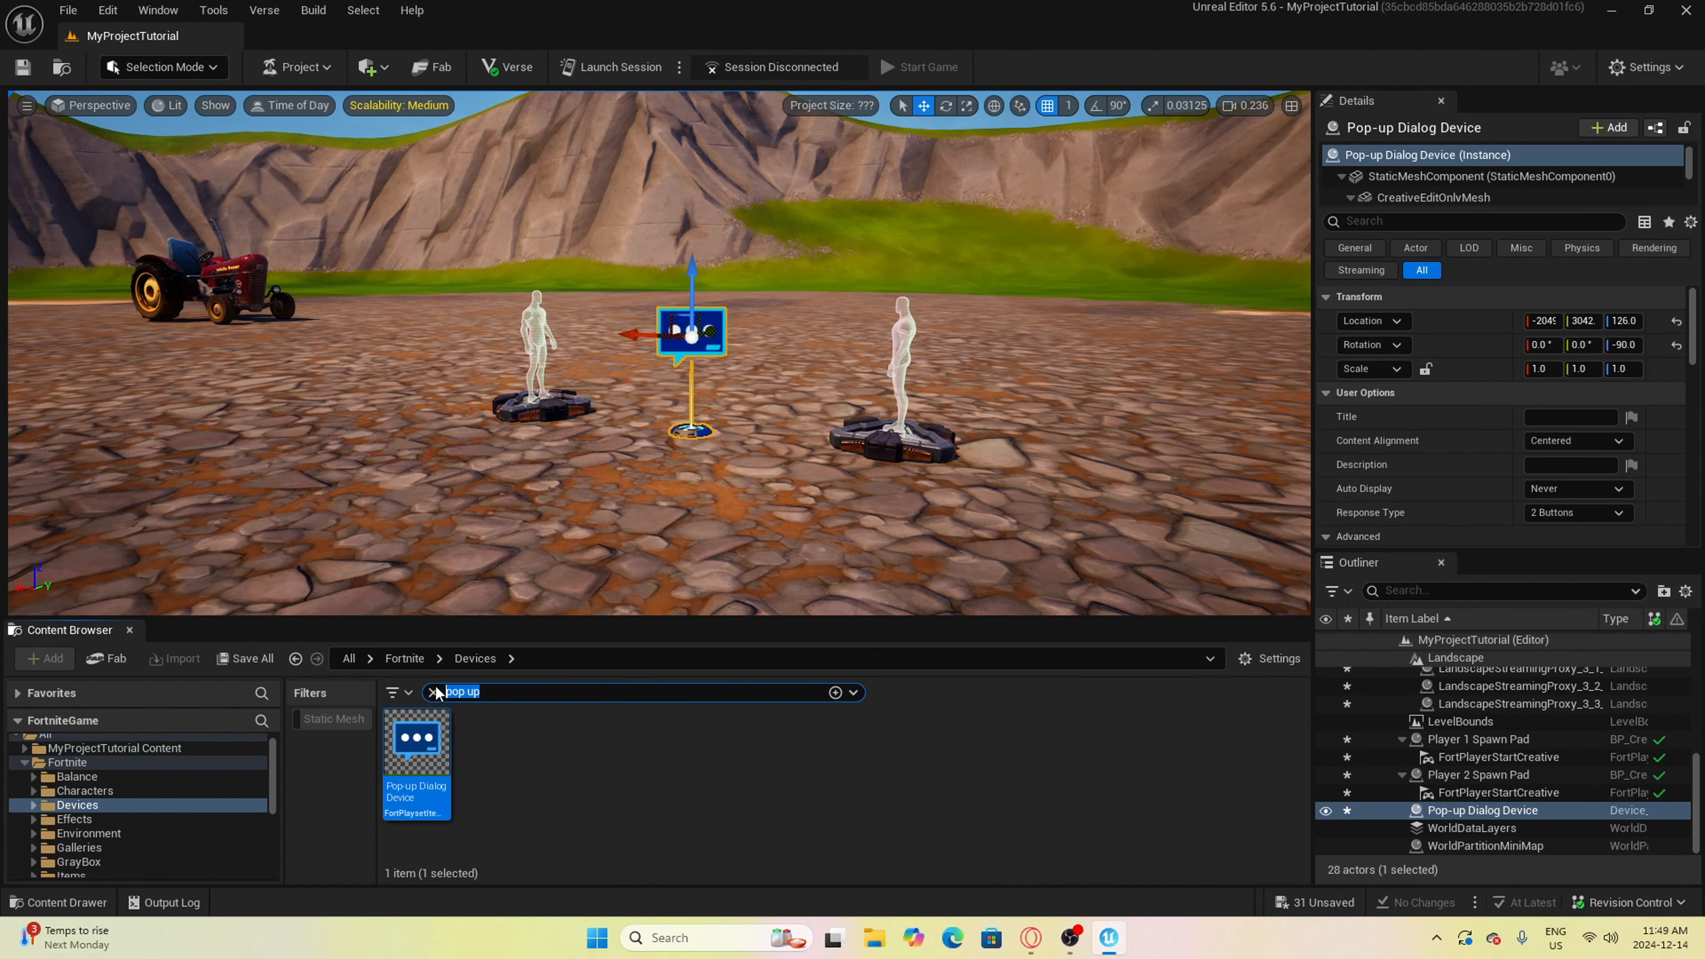
text(button)
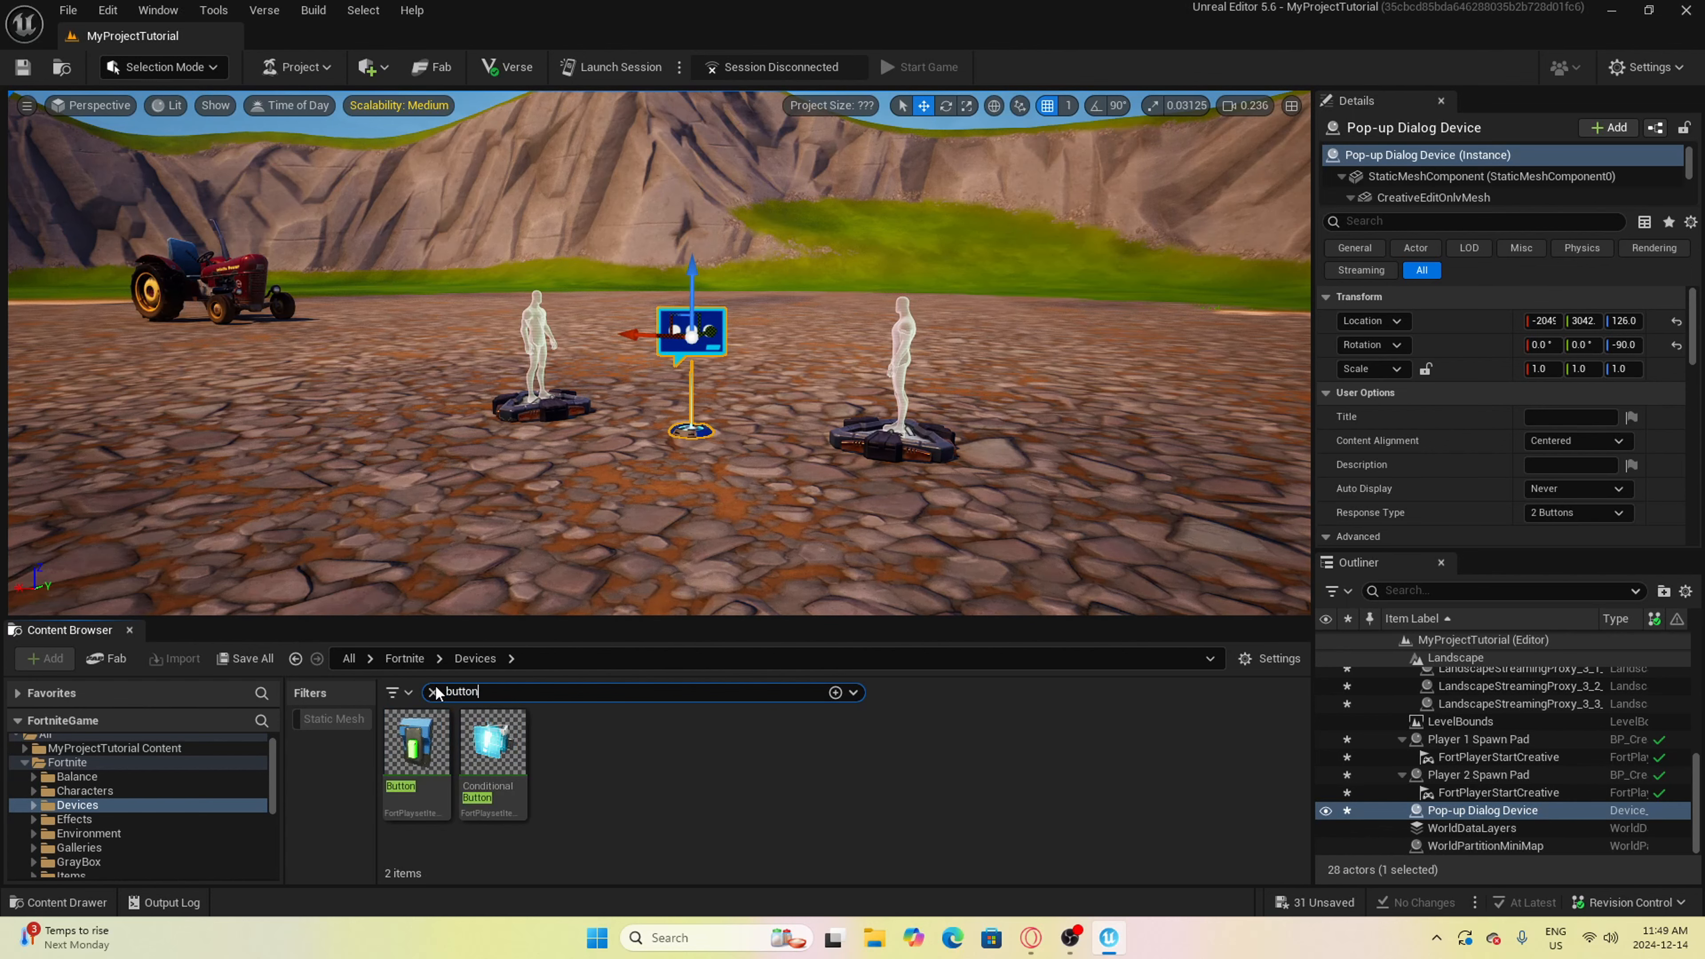
drag(413, 742, 766, 321)
key(e)
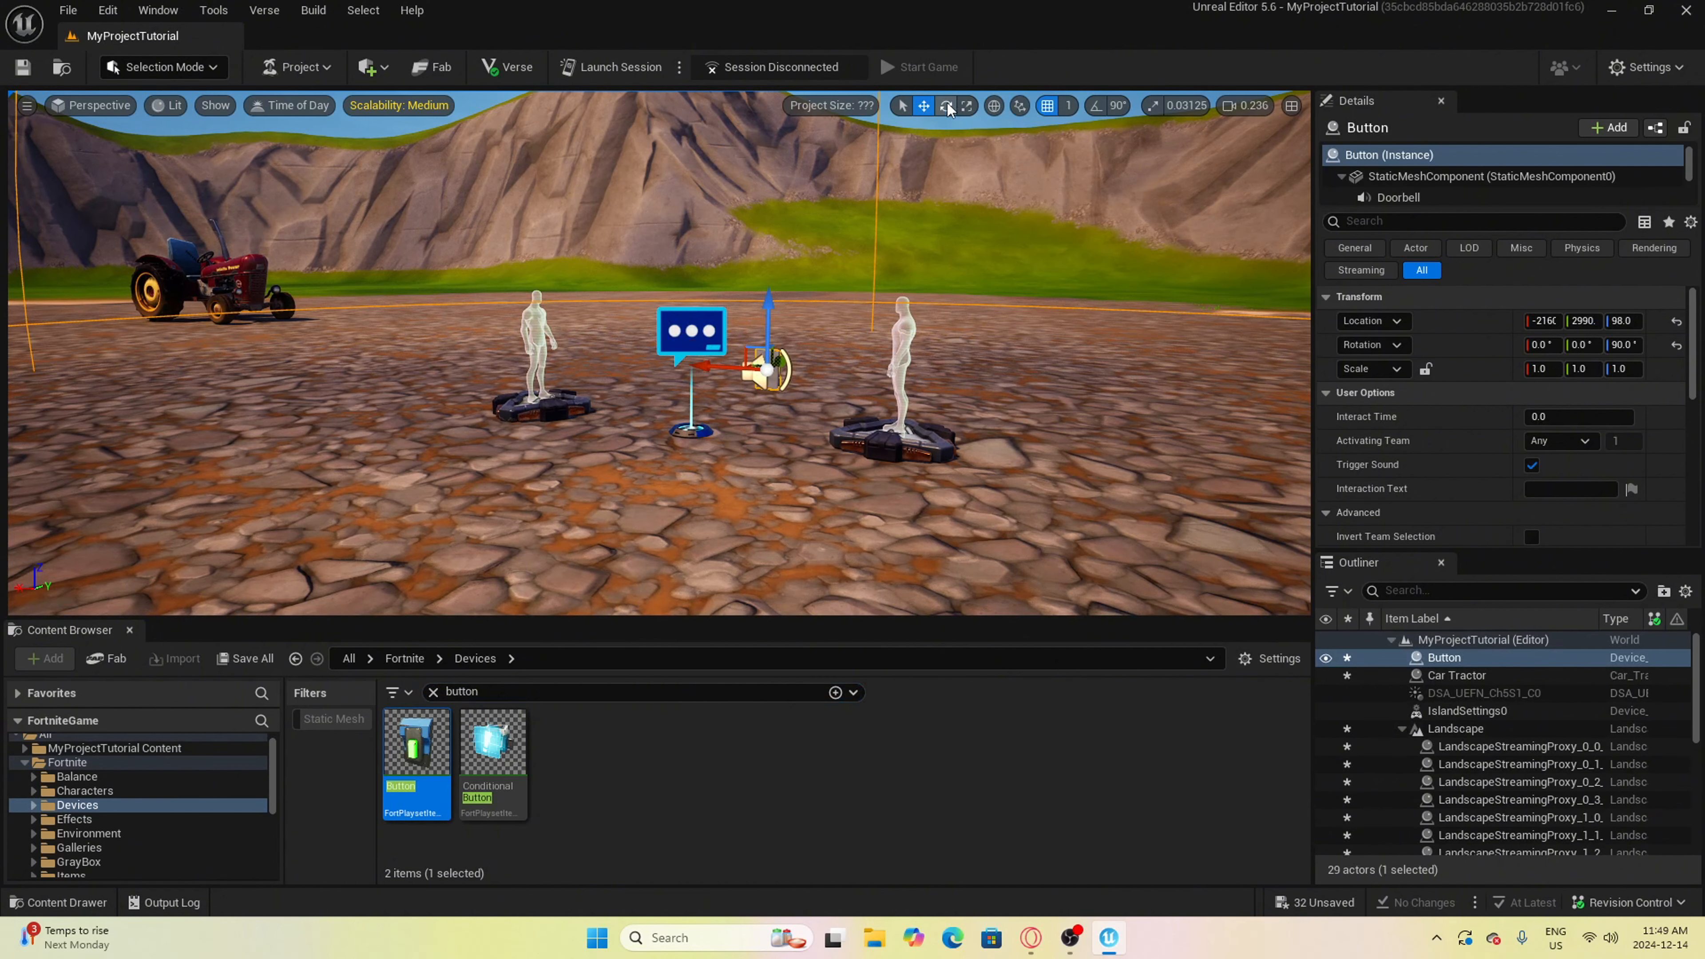
drag(831, 382, 904, 377)
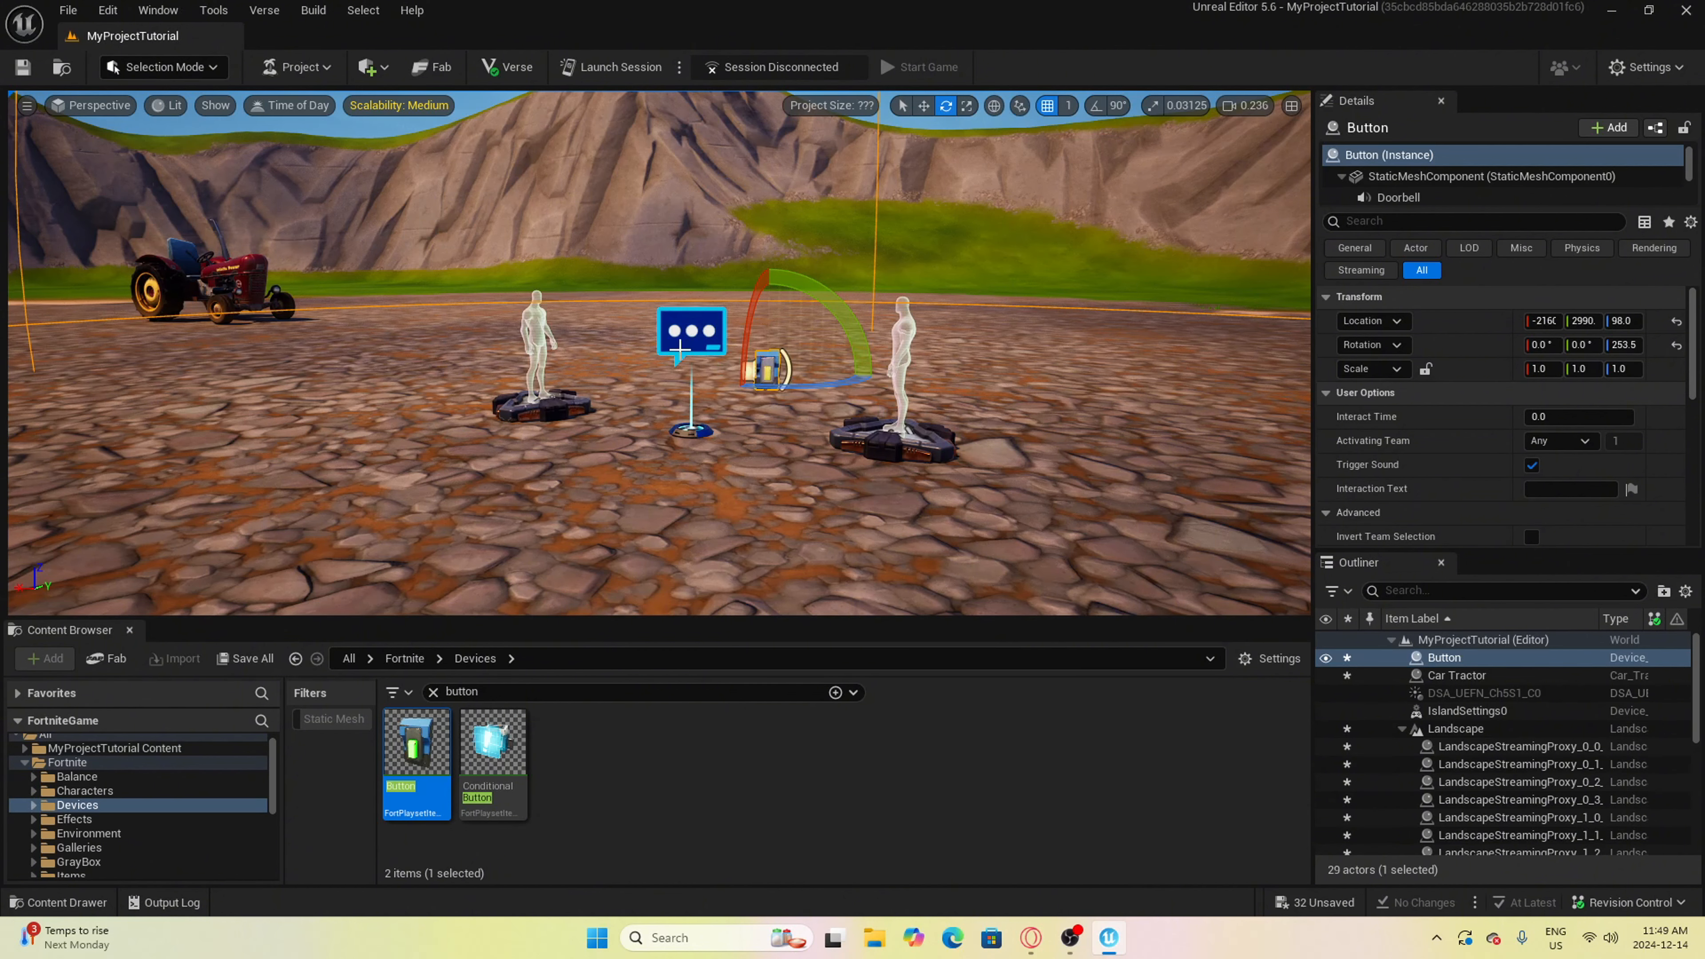
Set the Pop-up Dialog Device's description to "Welcome to UEFN!" and look through its remaining options down to the functions
click(695, 346)
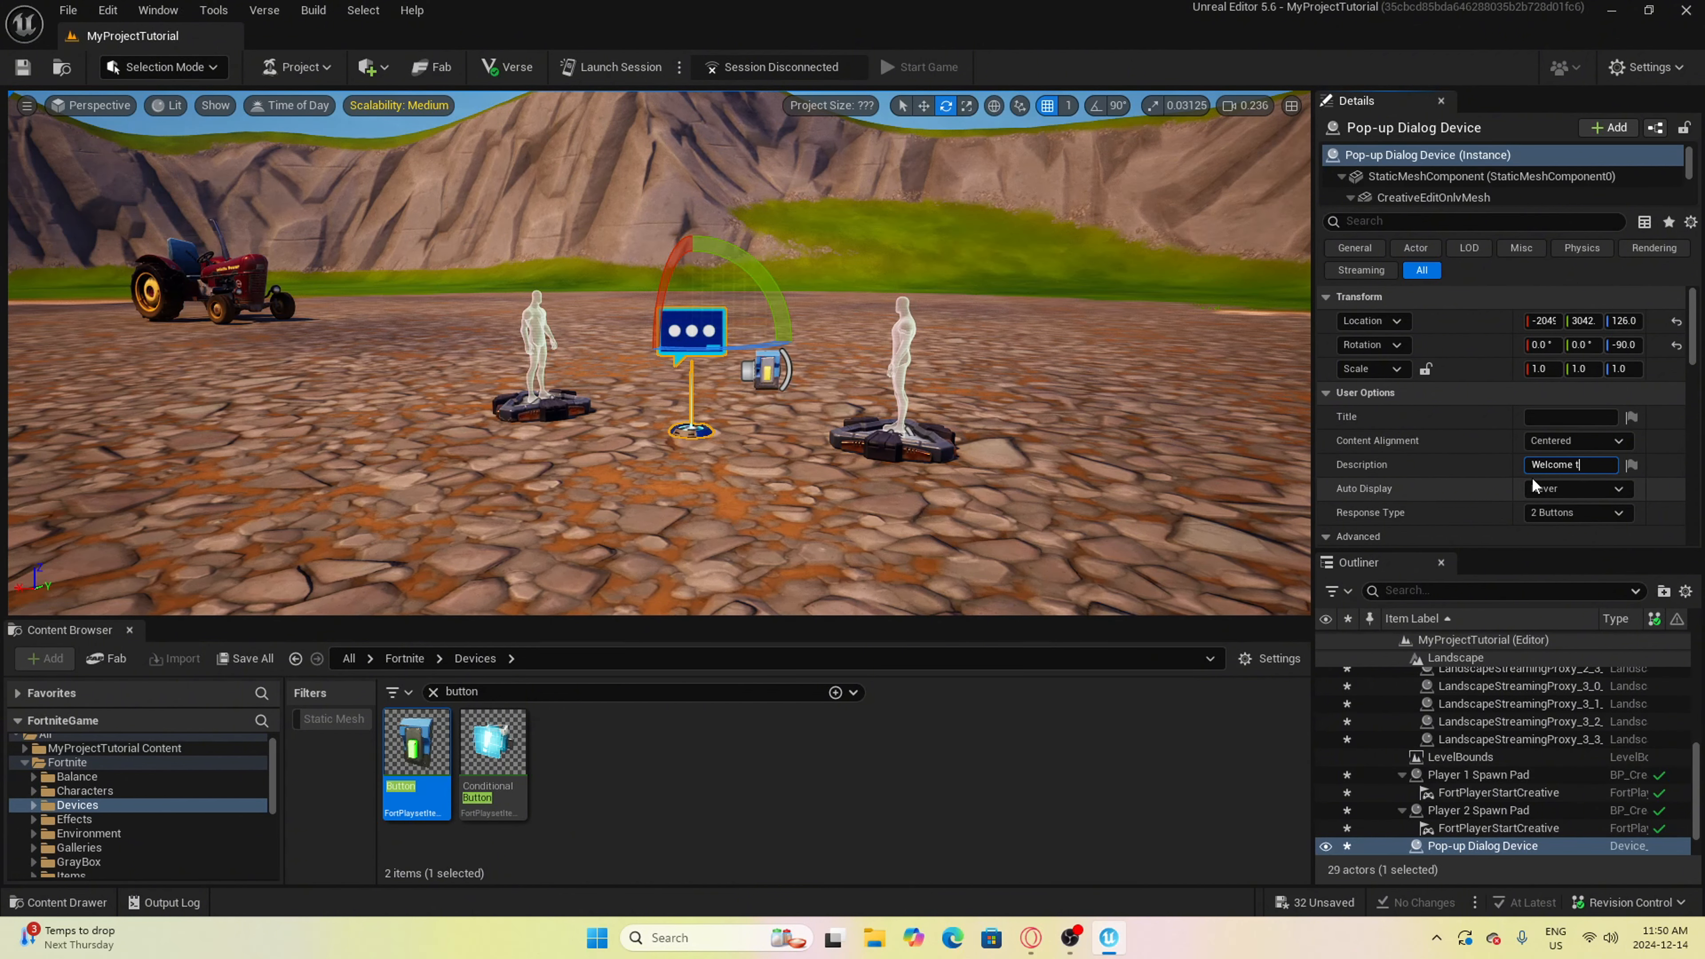
text(UEFN!)
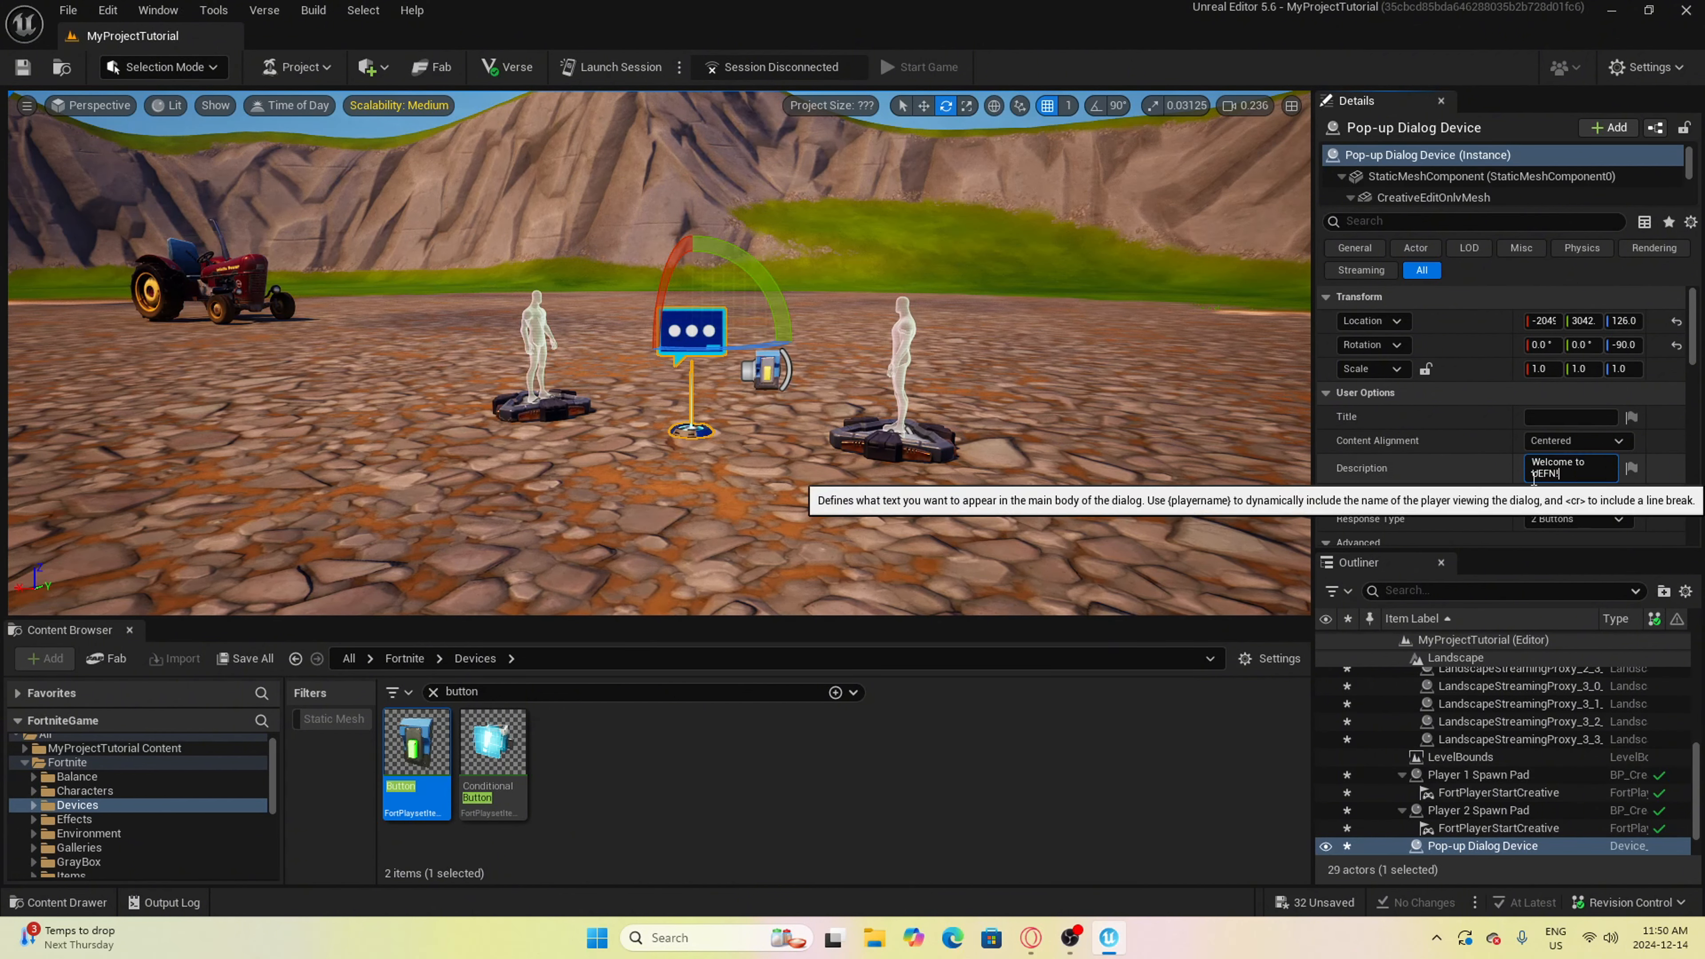
scroll(1452, 453, down, 5)
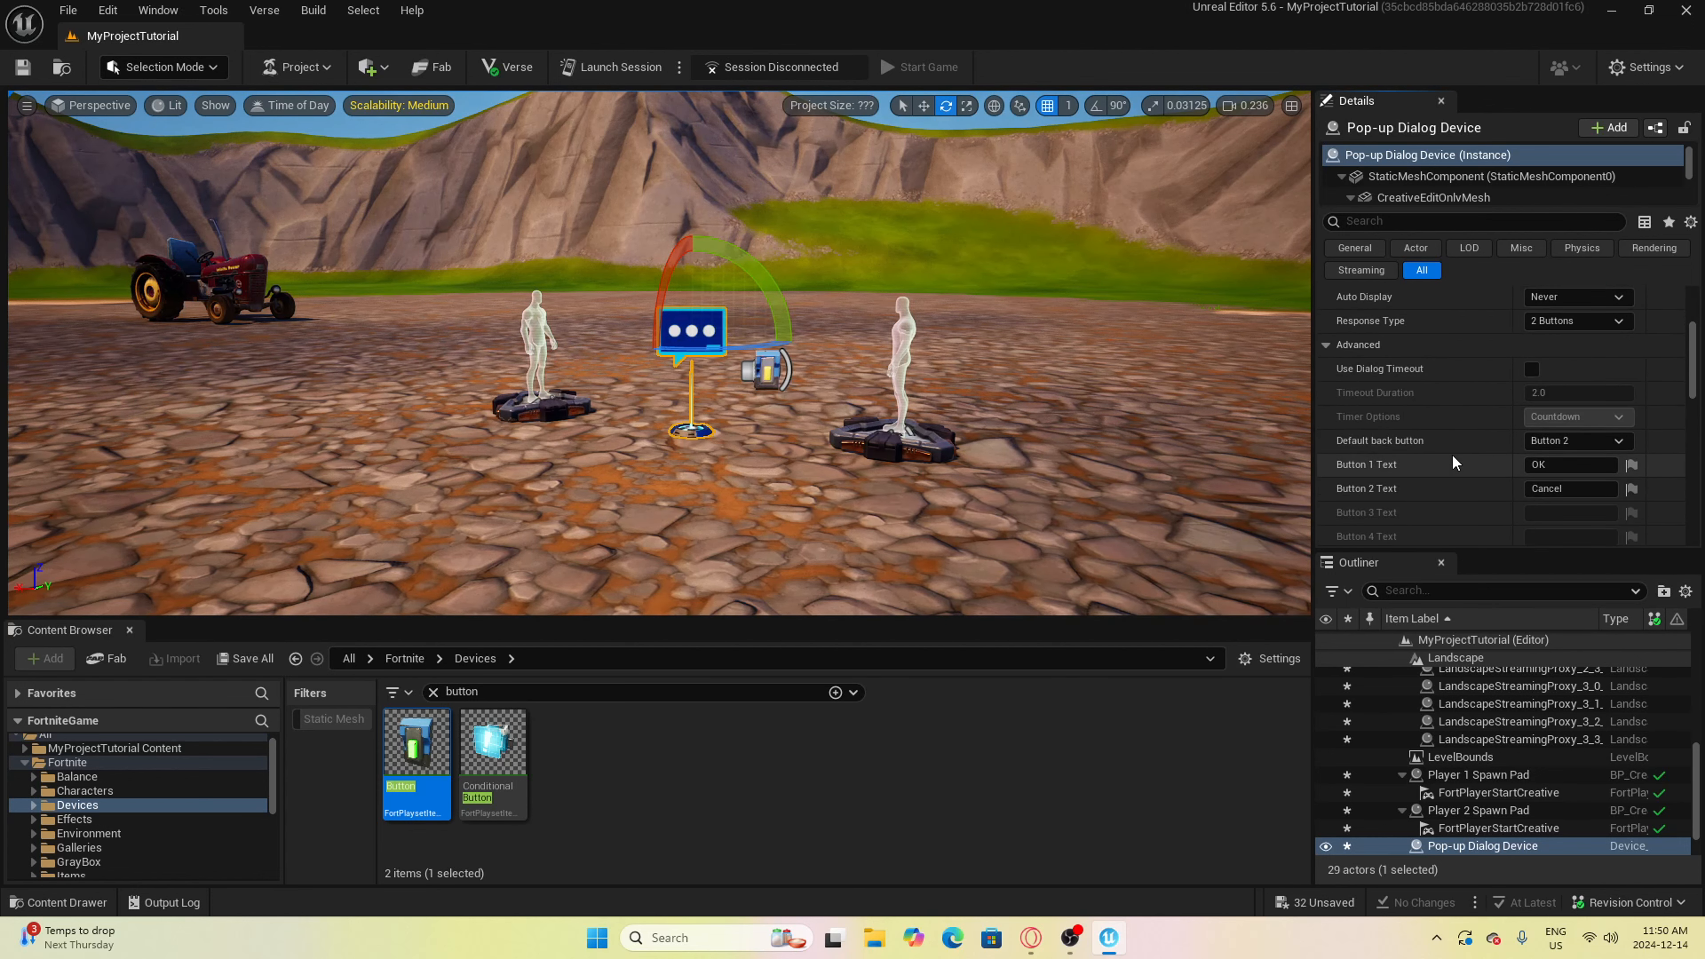
scroll(1452, 453, down, 5)
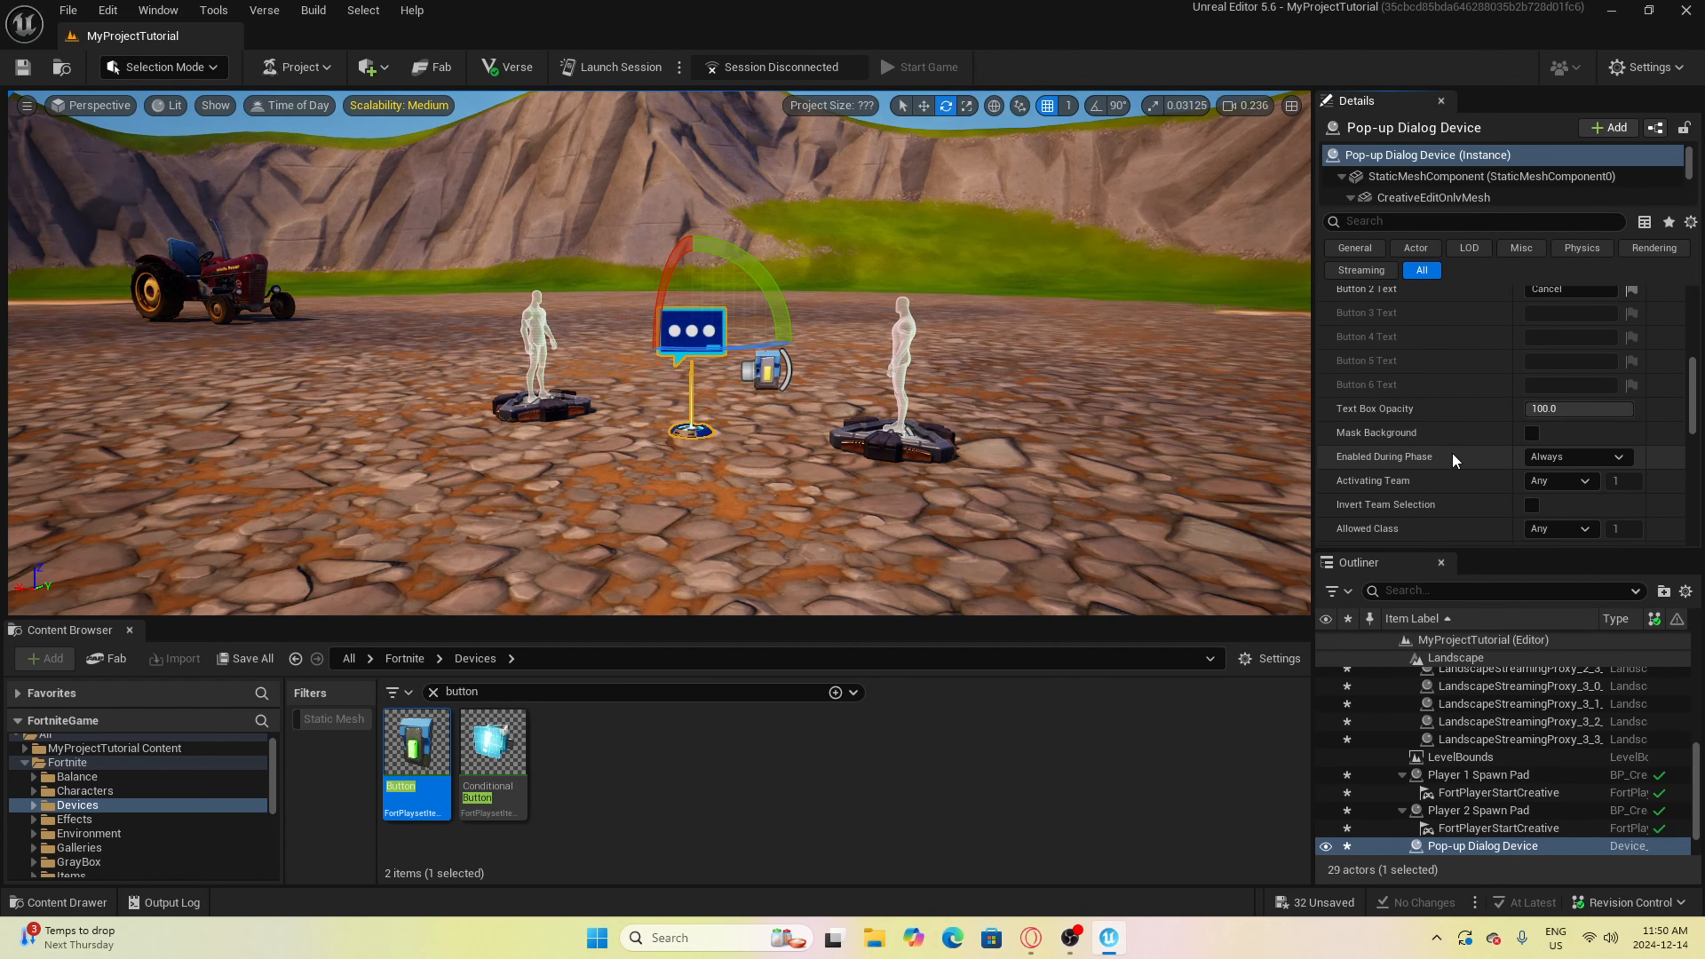
scroll(1452, 460, down, 1)
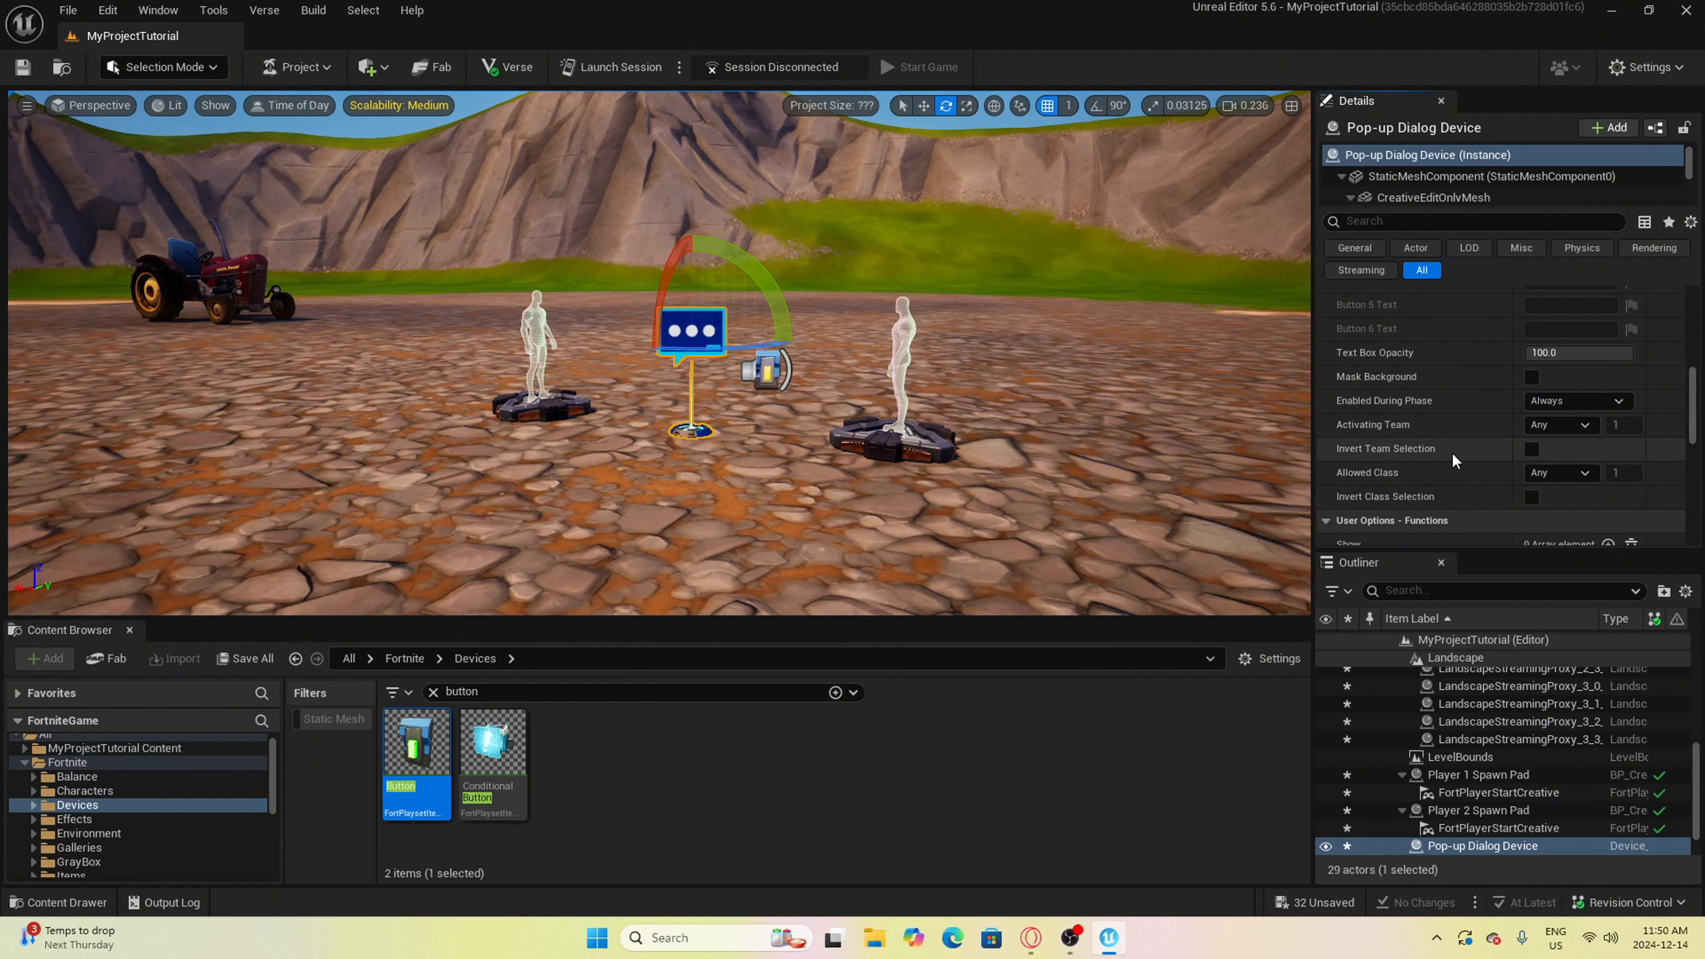
scroll(1452, 460, down, 1)
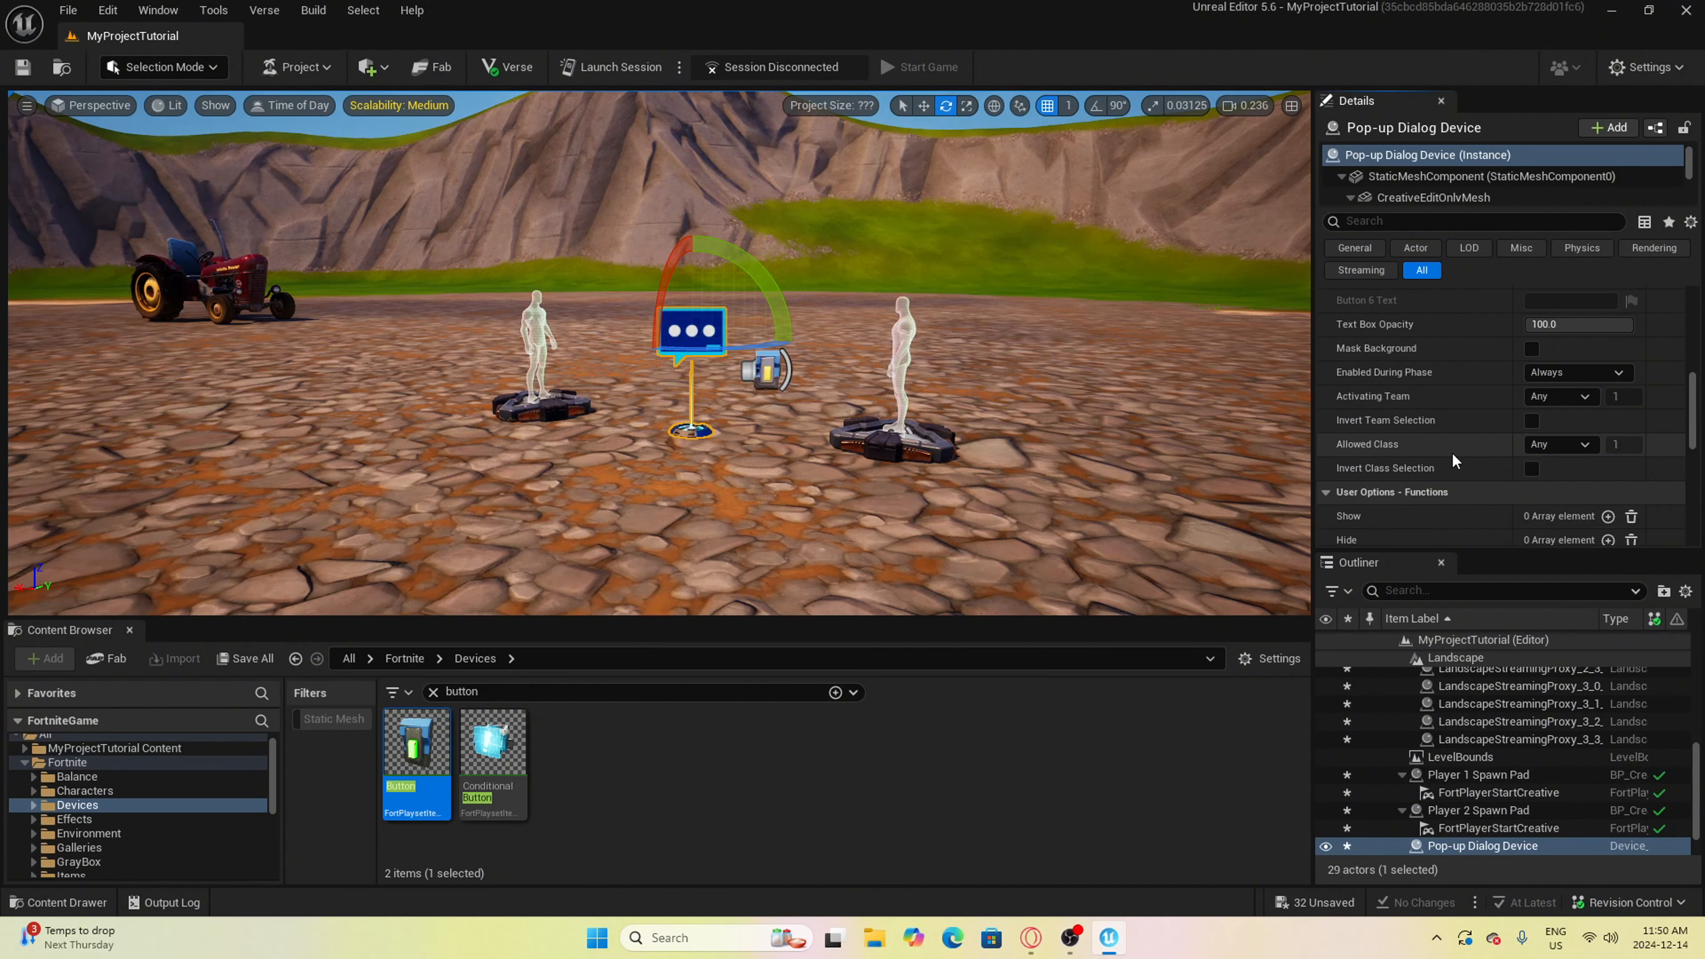
scroll(1453, 460, down, 5)
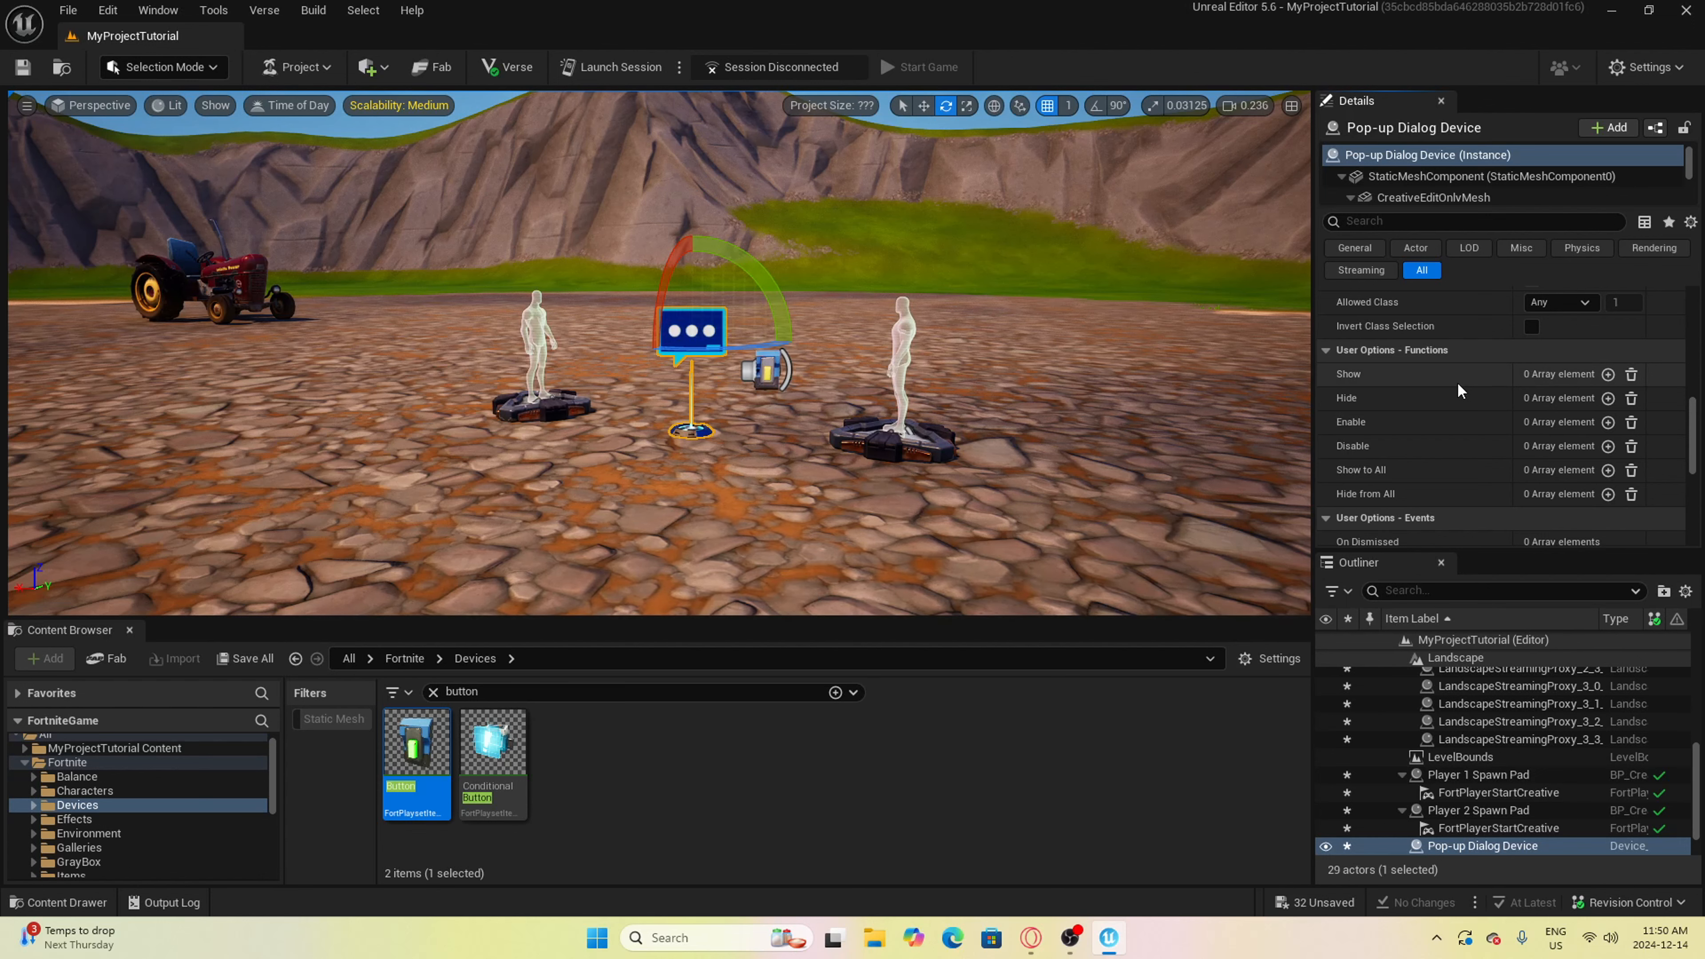
click(1608, 374)
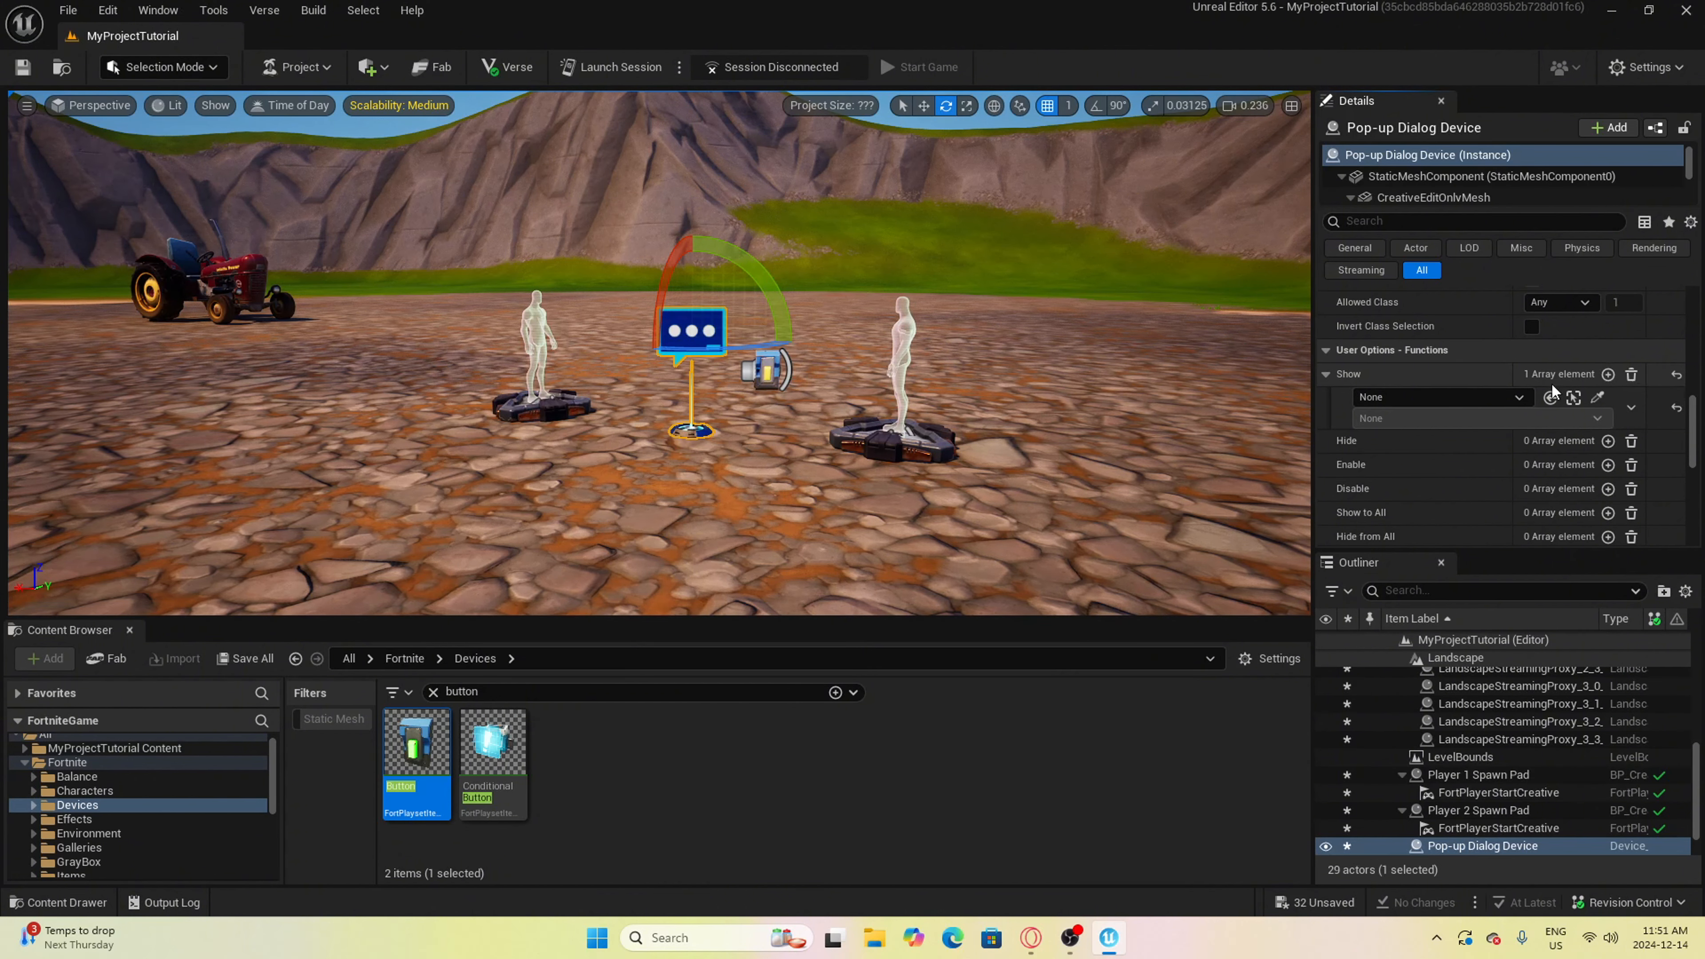
click(1477, 403)
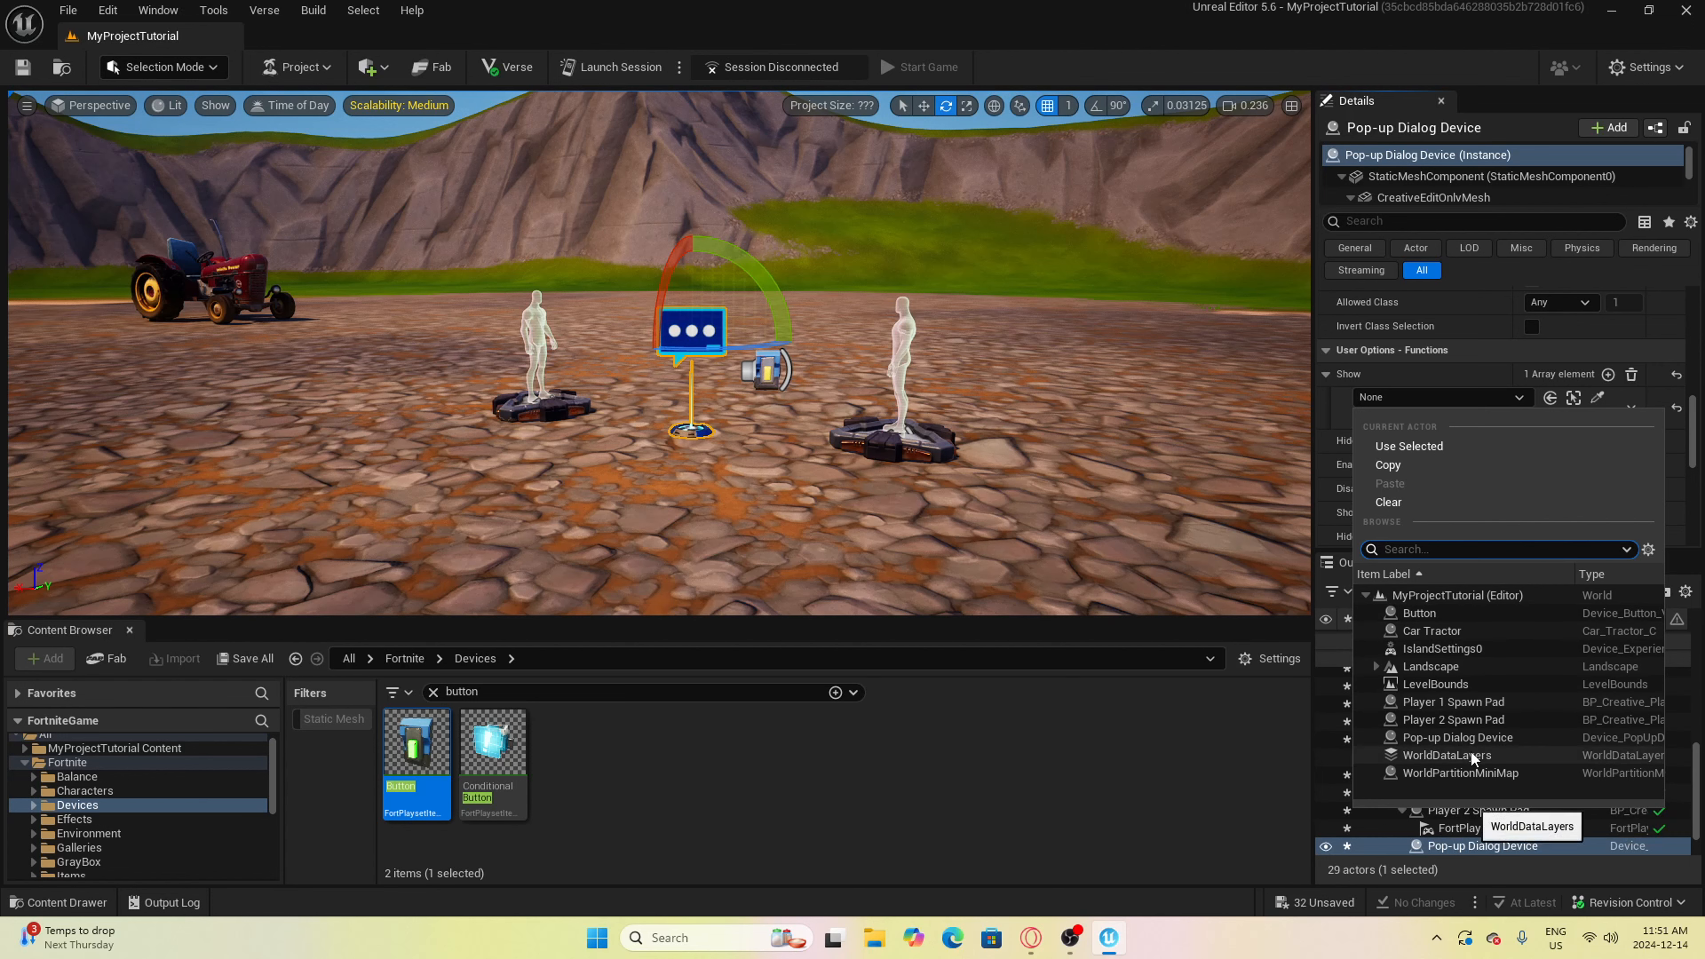
click(1463, 613)
click(1631, 375)
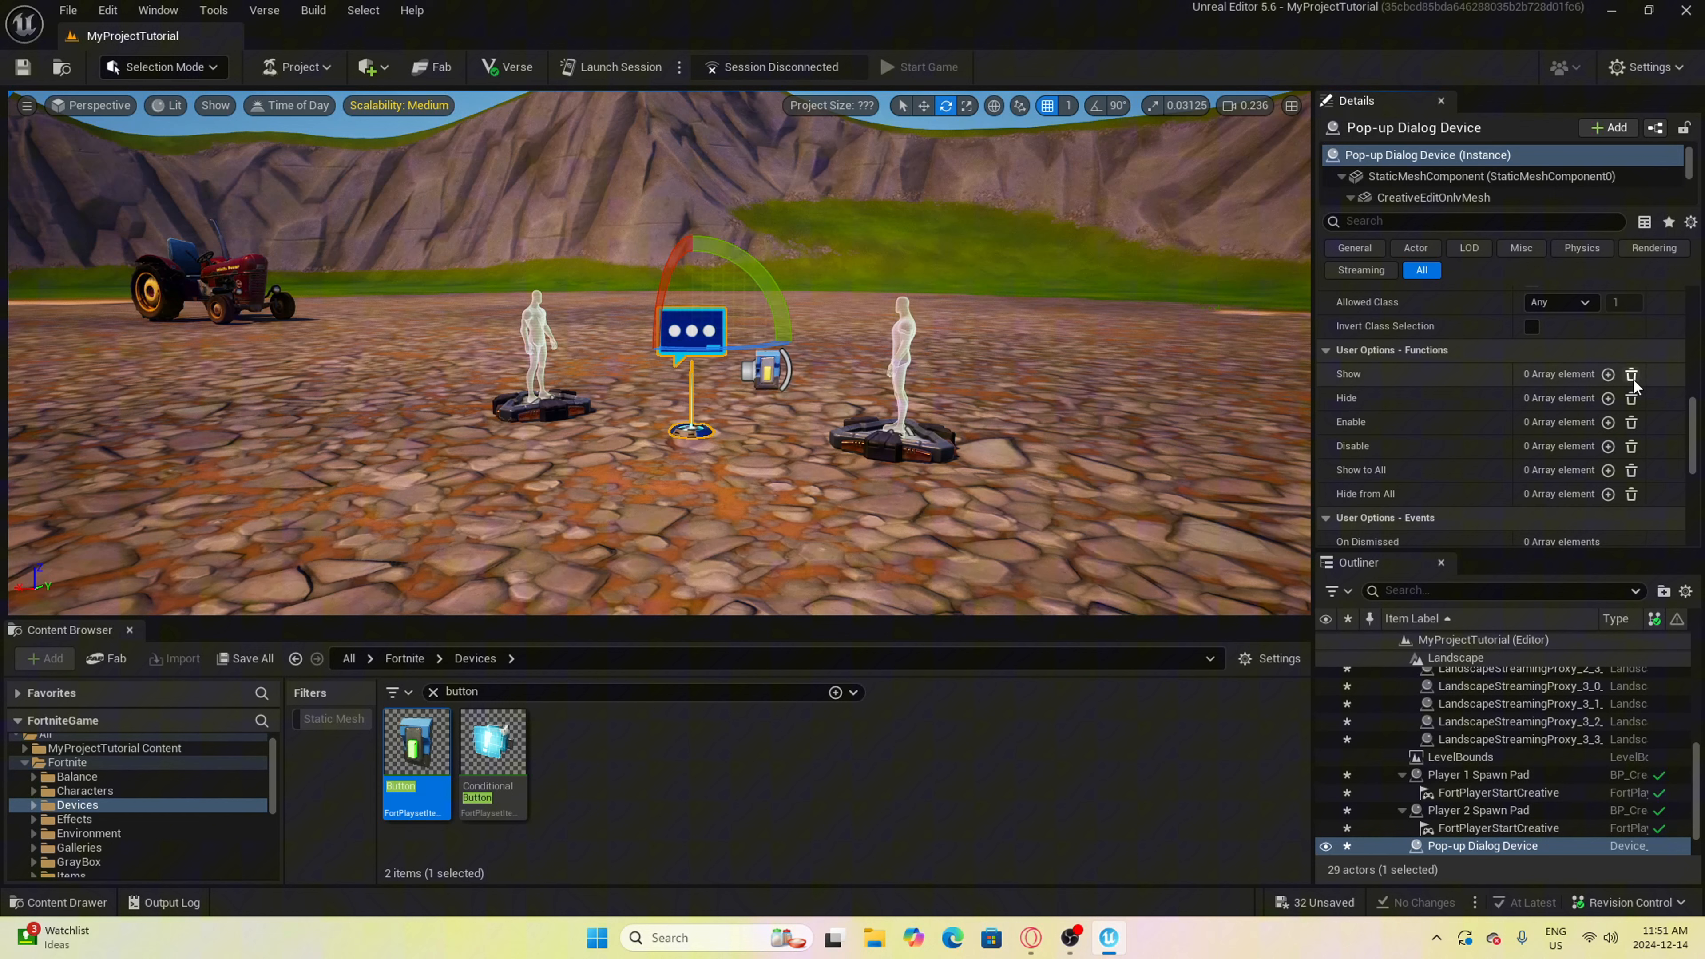
Add a binding to the pop-up dialog's Show function, pick the Button in the scene, and set its event to On Interact
click(1608, 374)
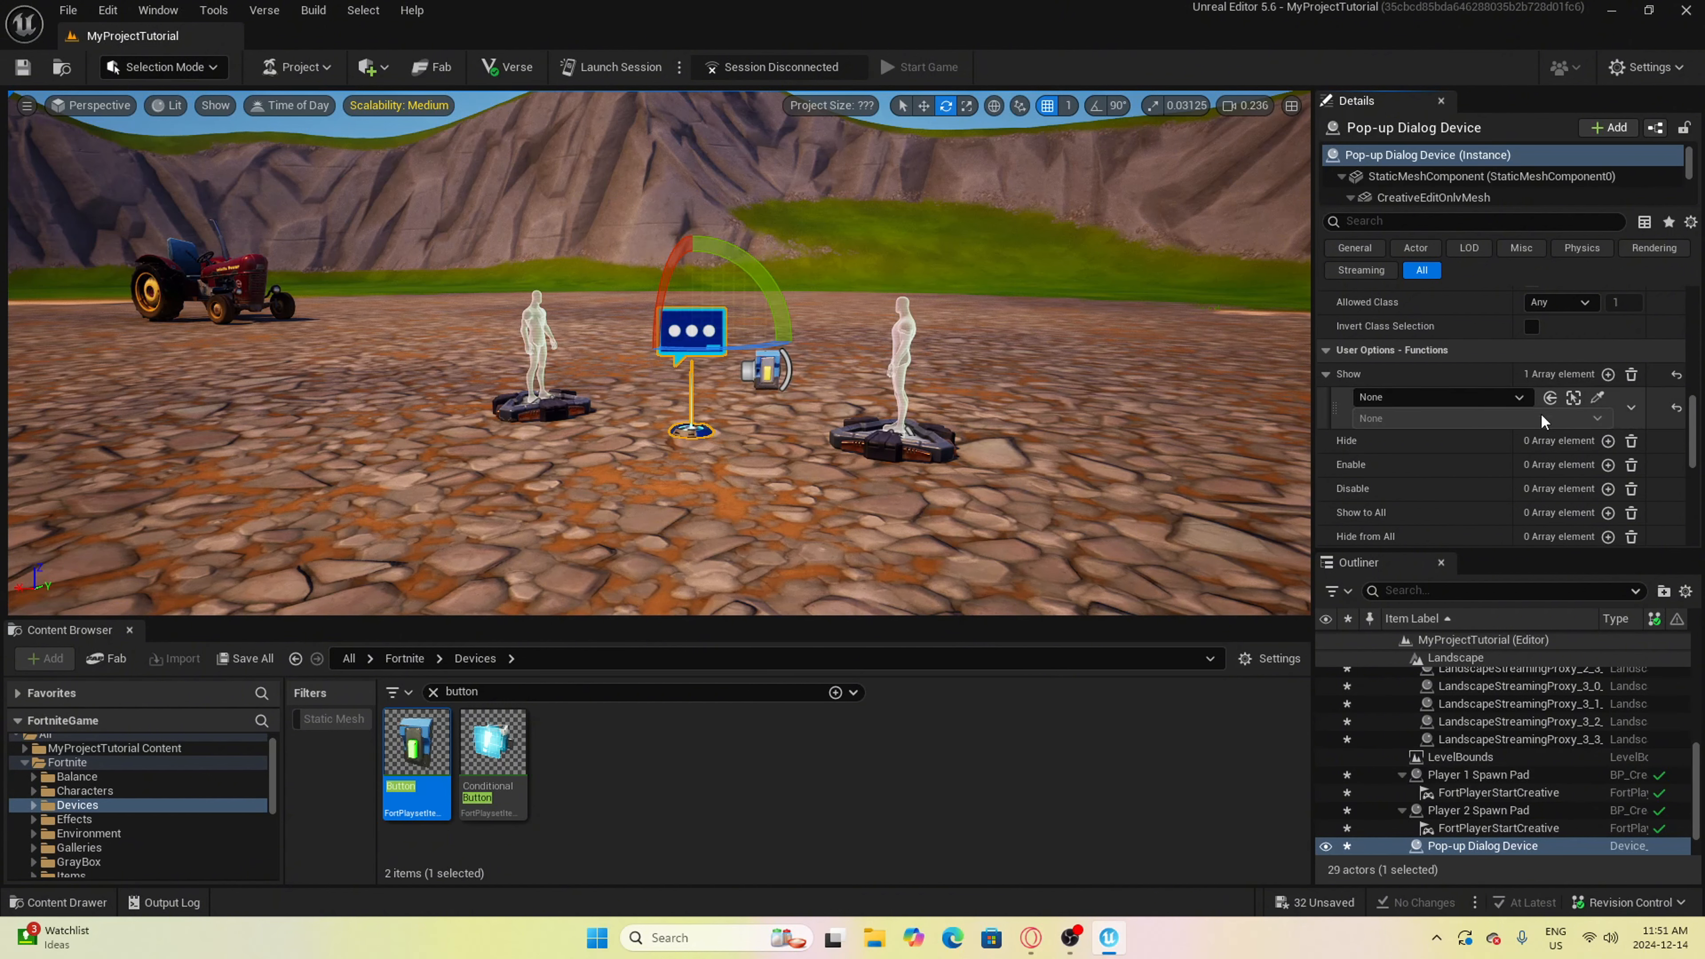
click(1599, 399)
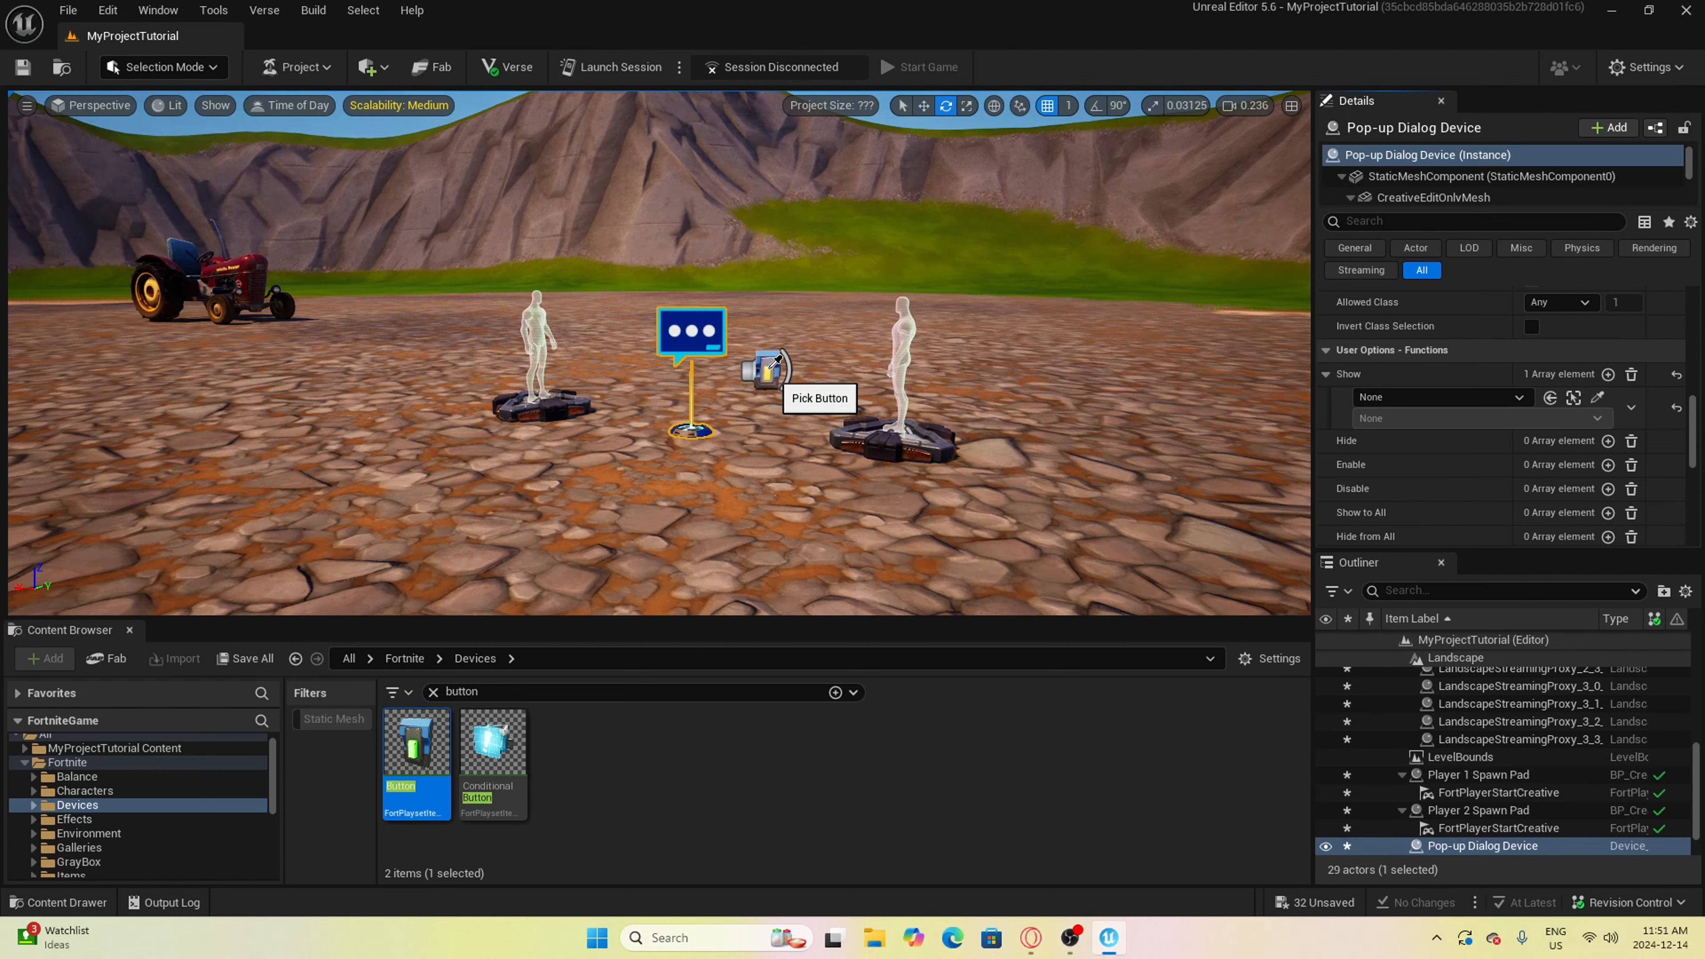
click(774, 361)
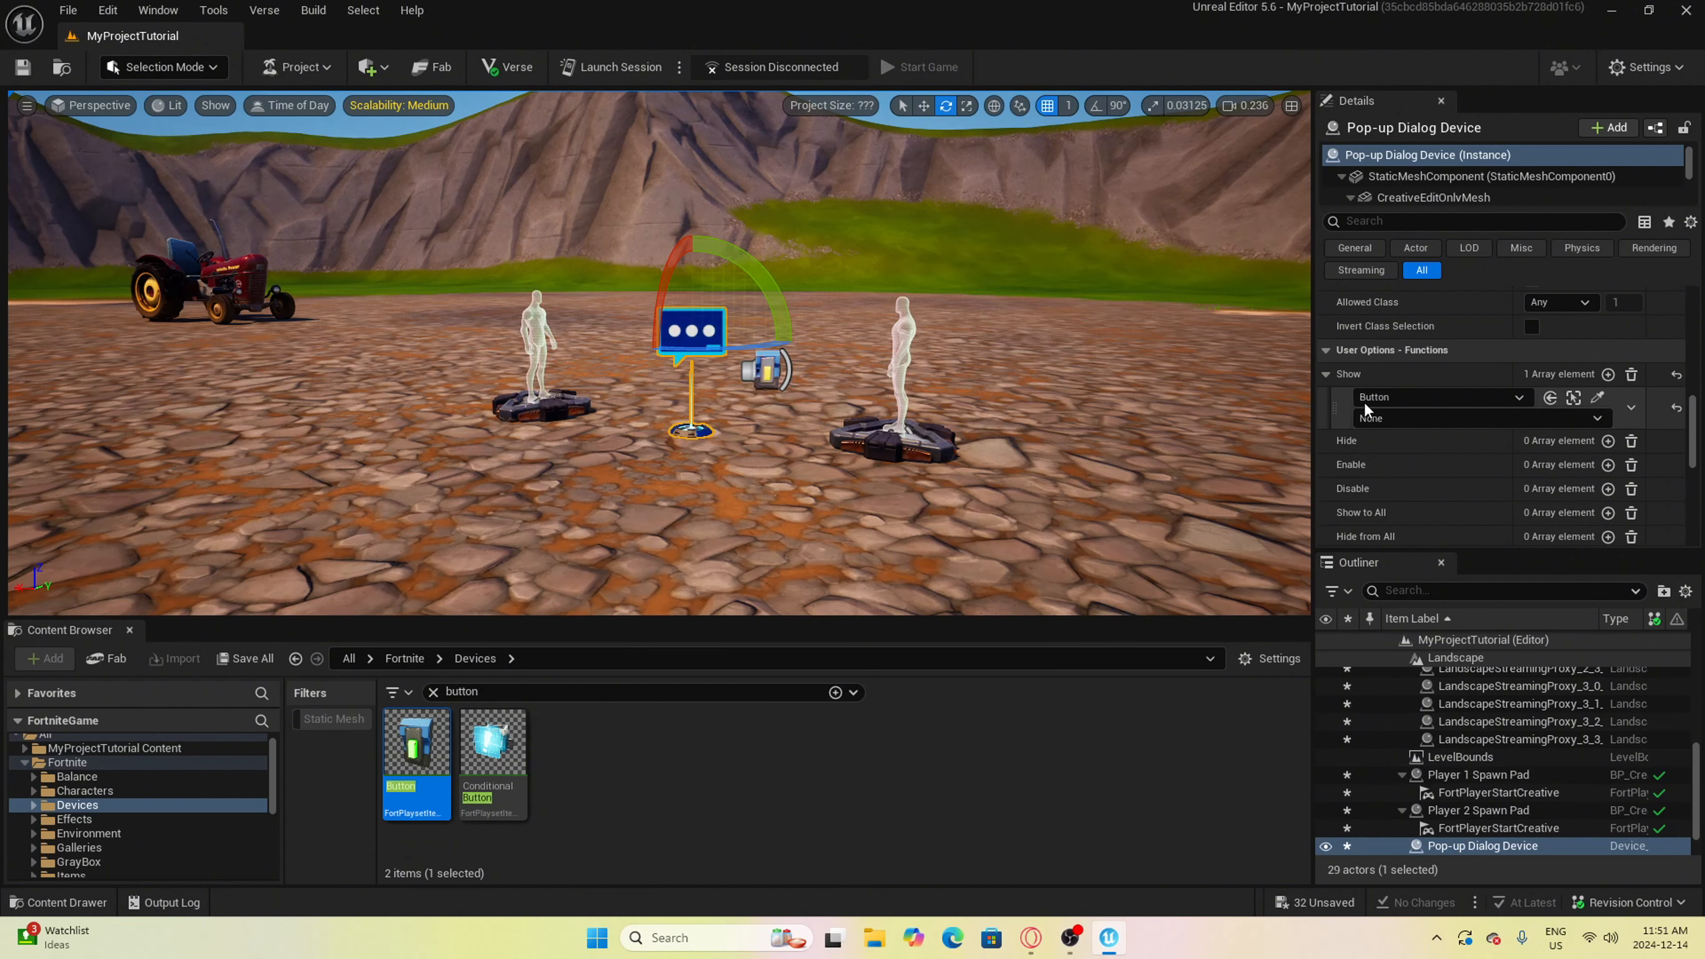
click(1442, 419)
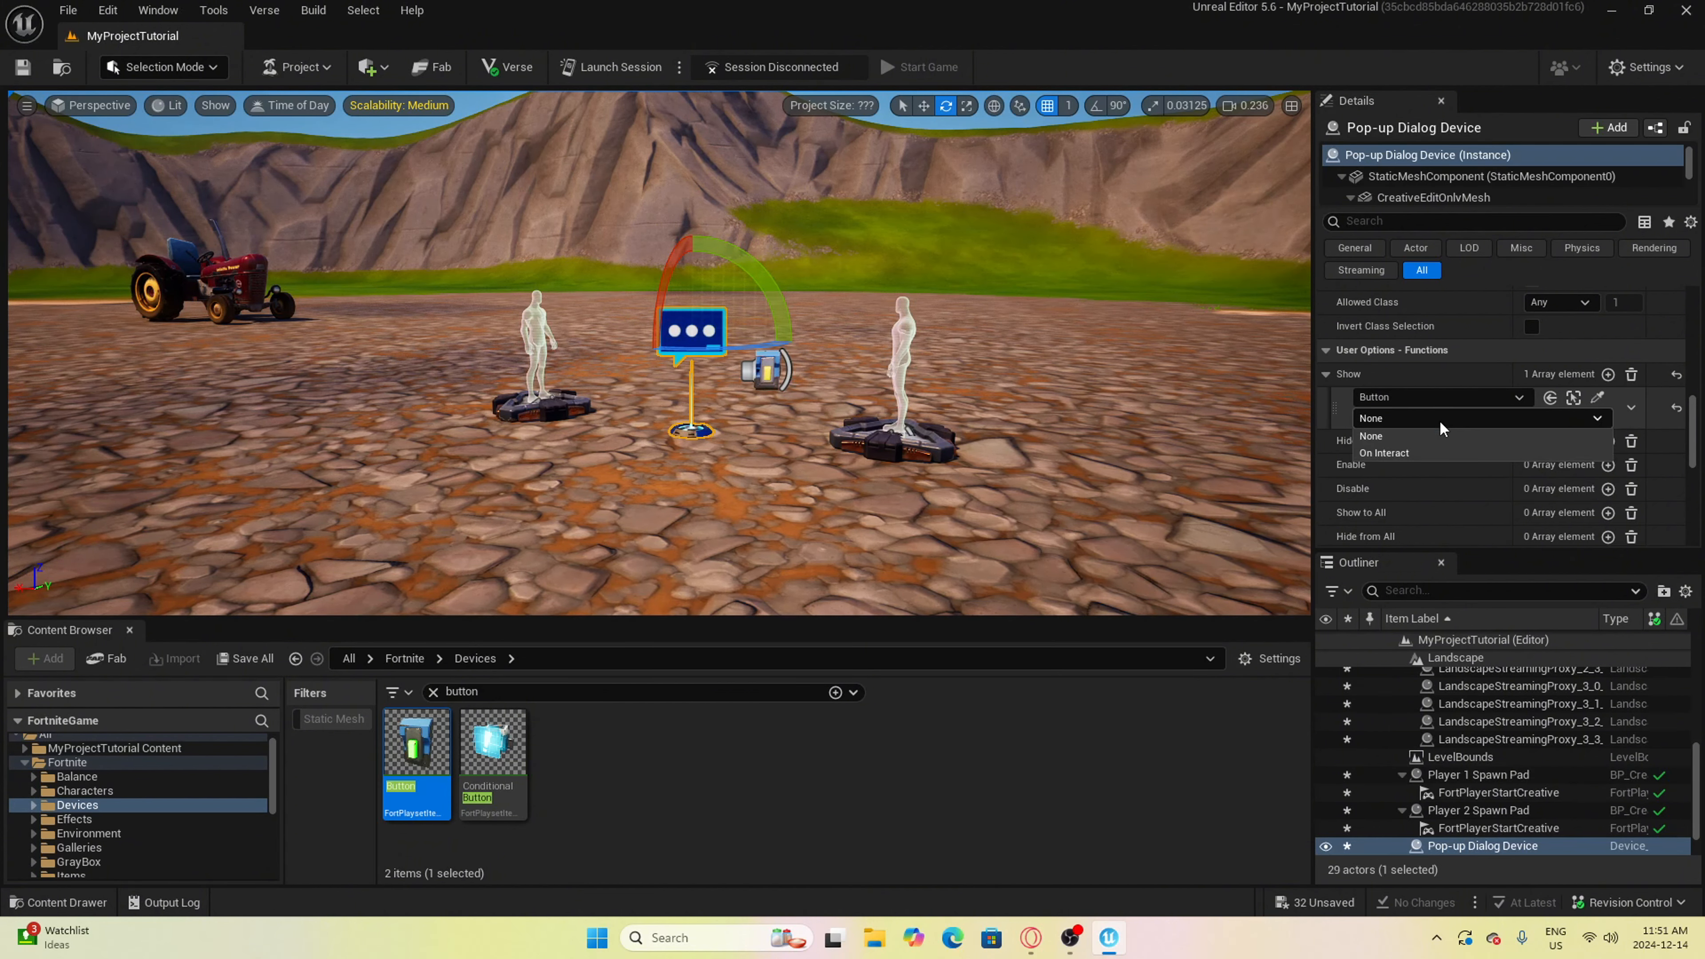
click(1438, 453)
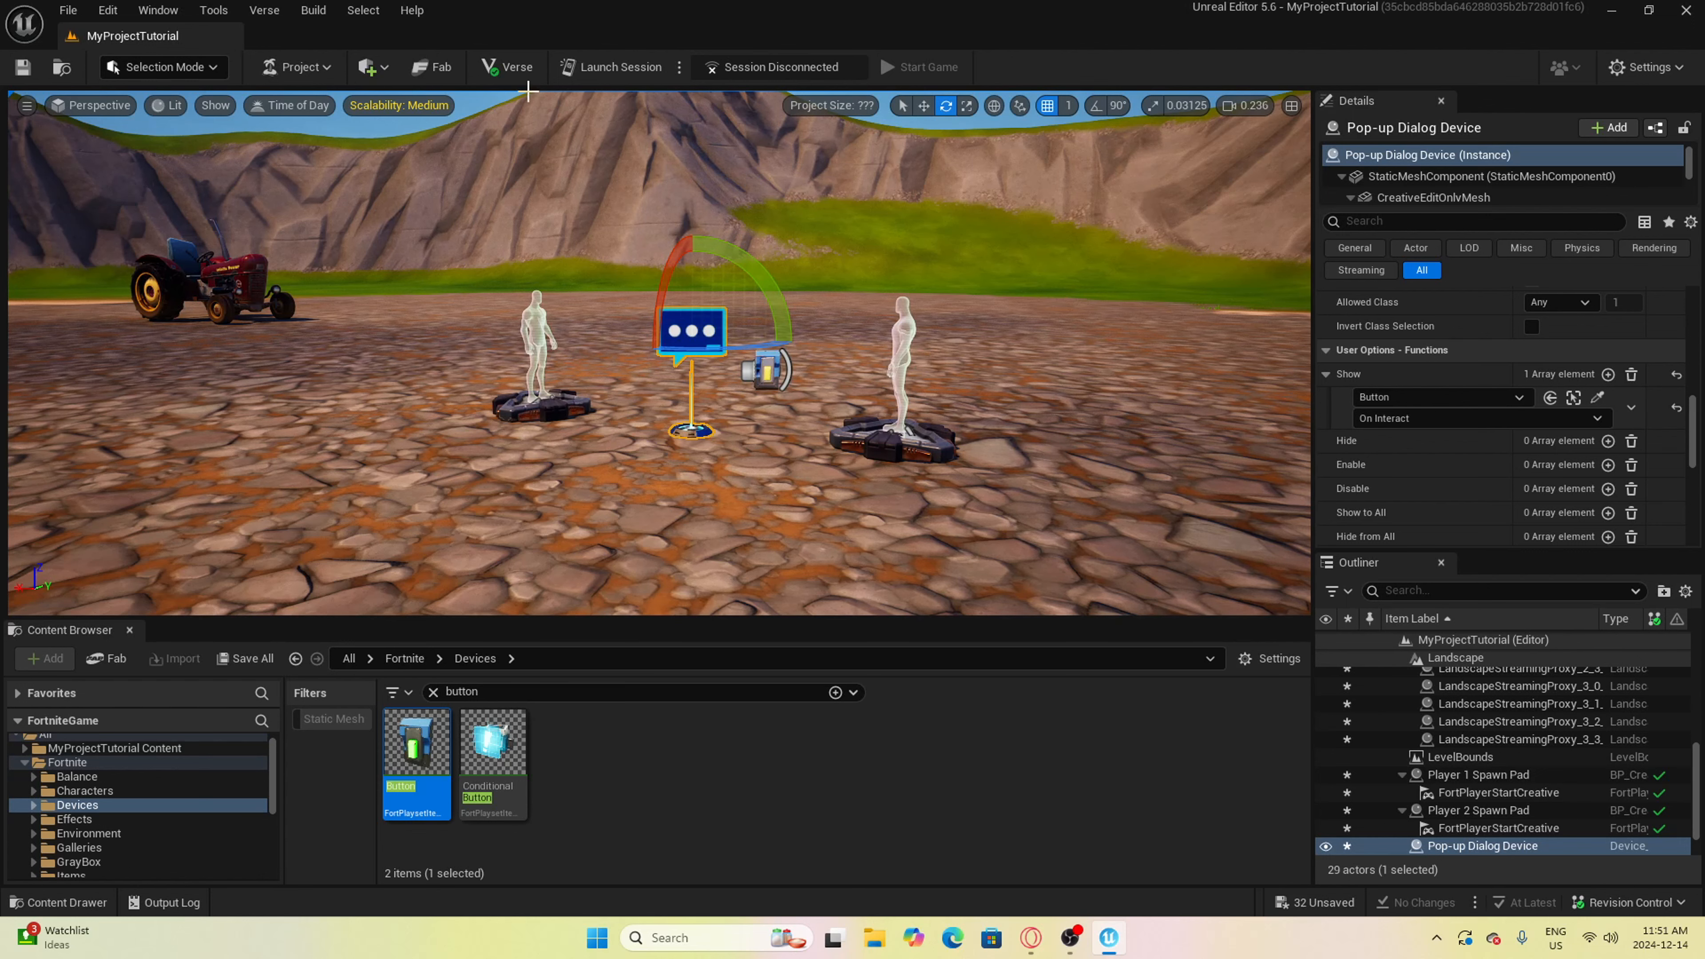
Launch a play session and save all the listed unsaved content
click(619, 64)
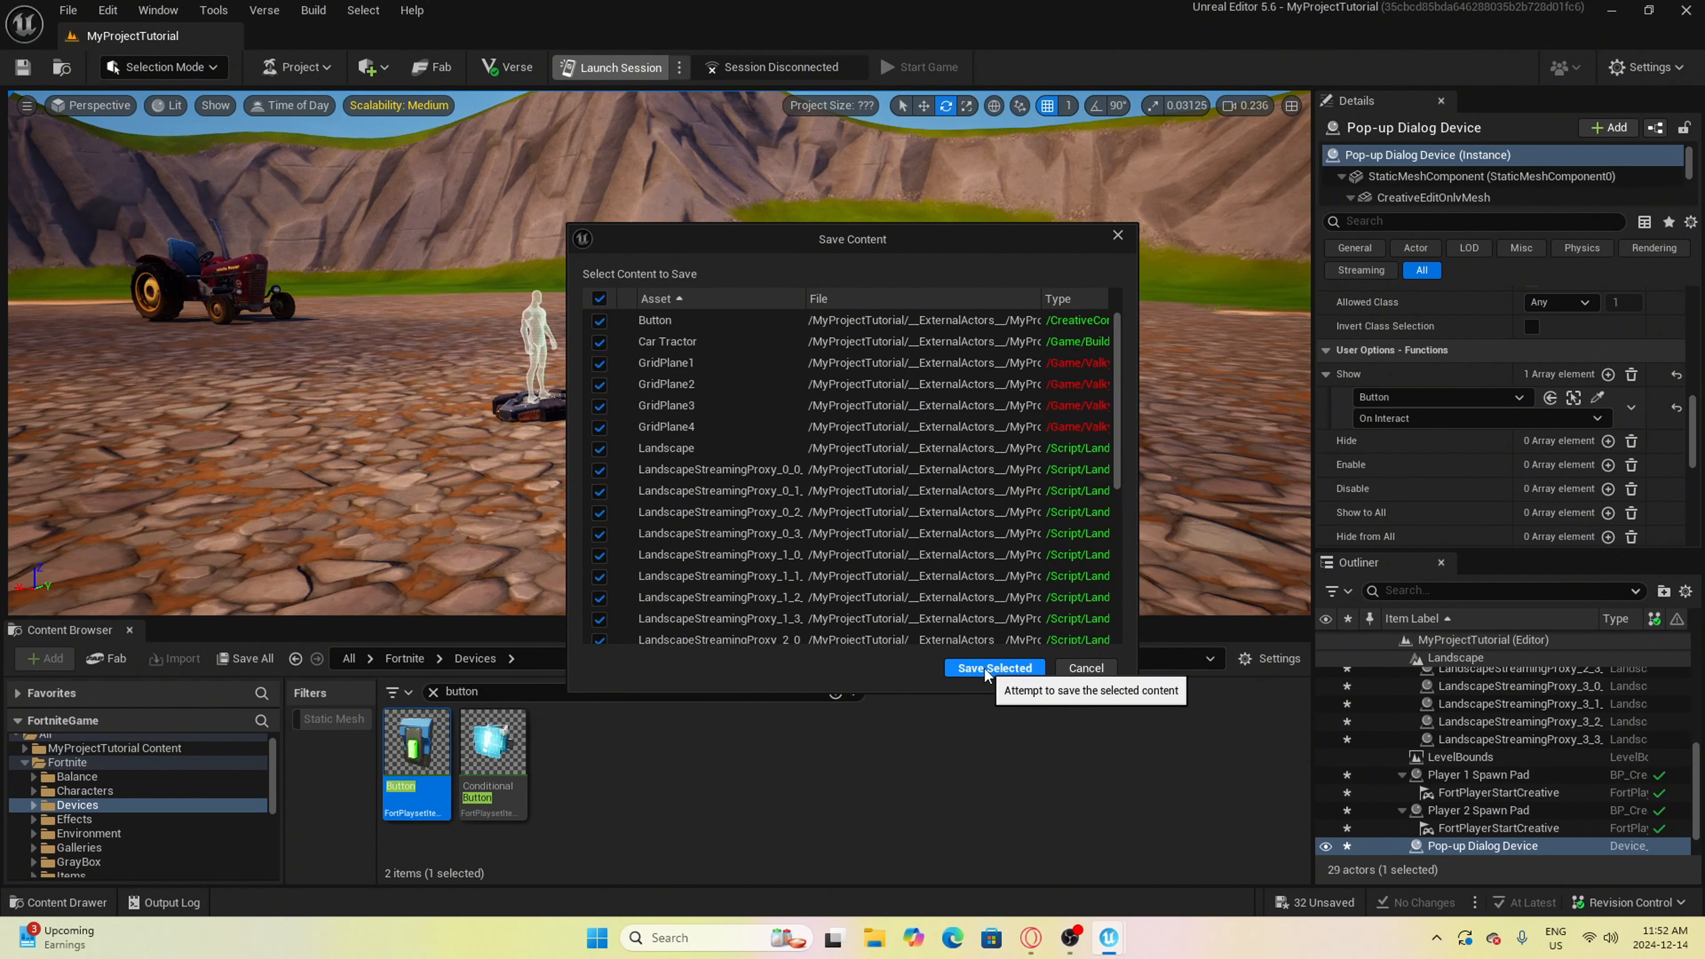
click(986, 670)
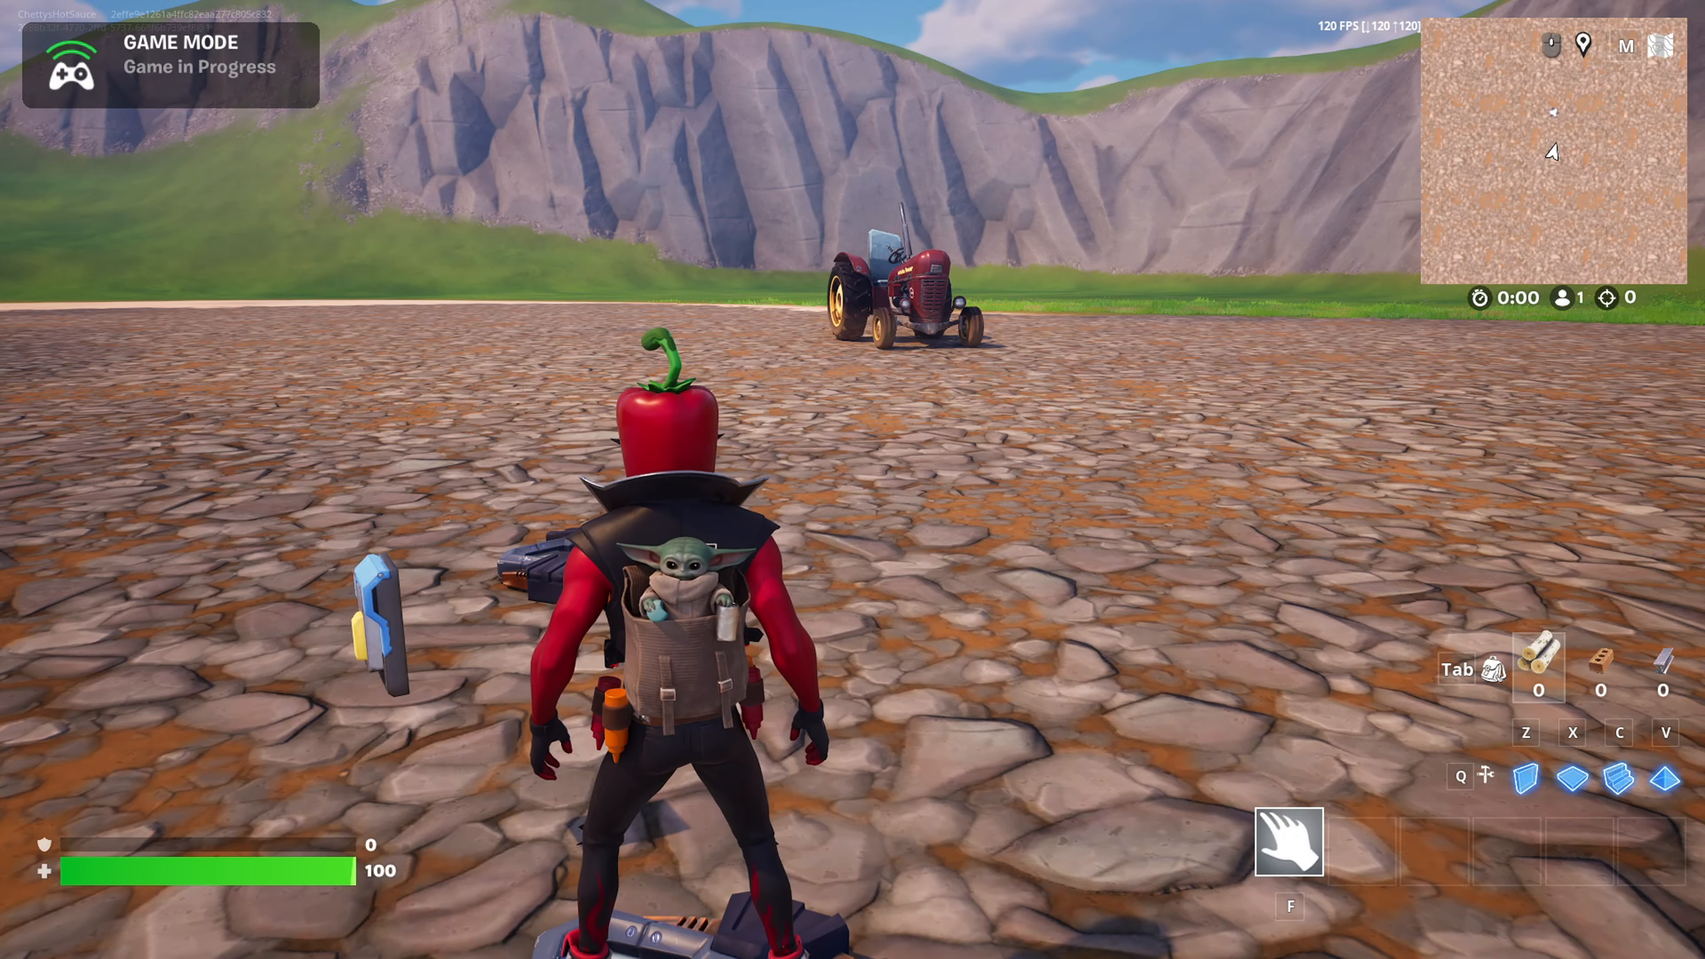
Test the devices in the running game by interacting with the button, dismissing the pop-up dialog, and running across the landscape
key(a)
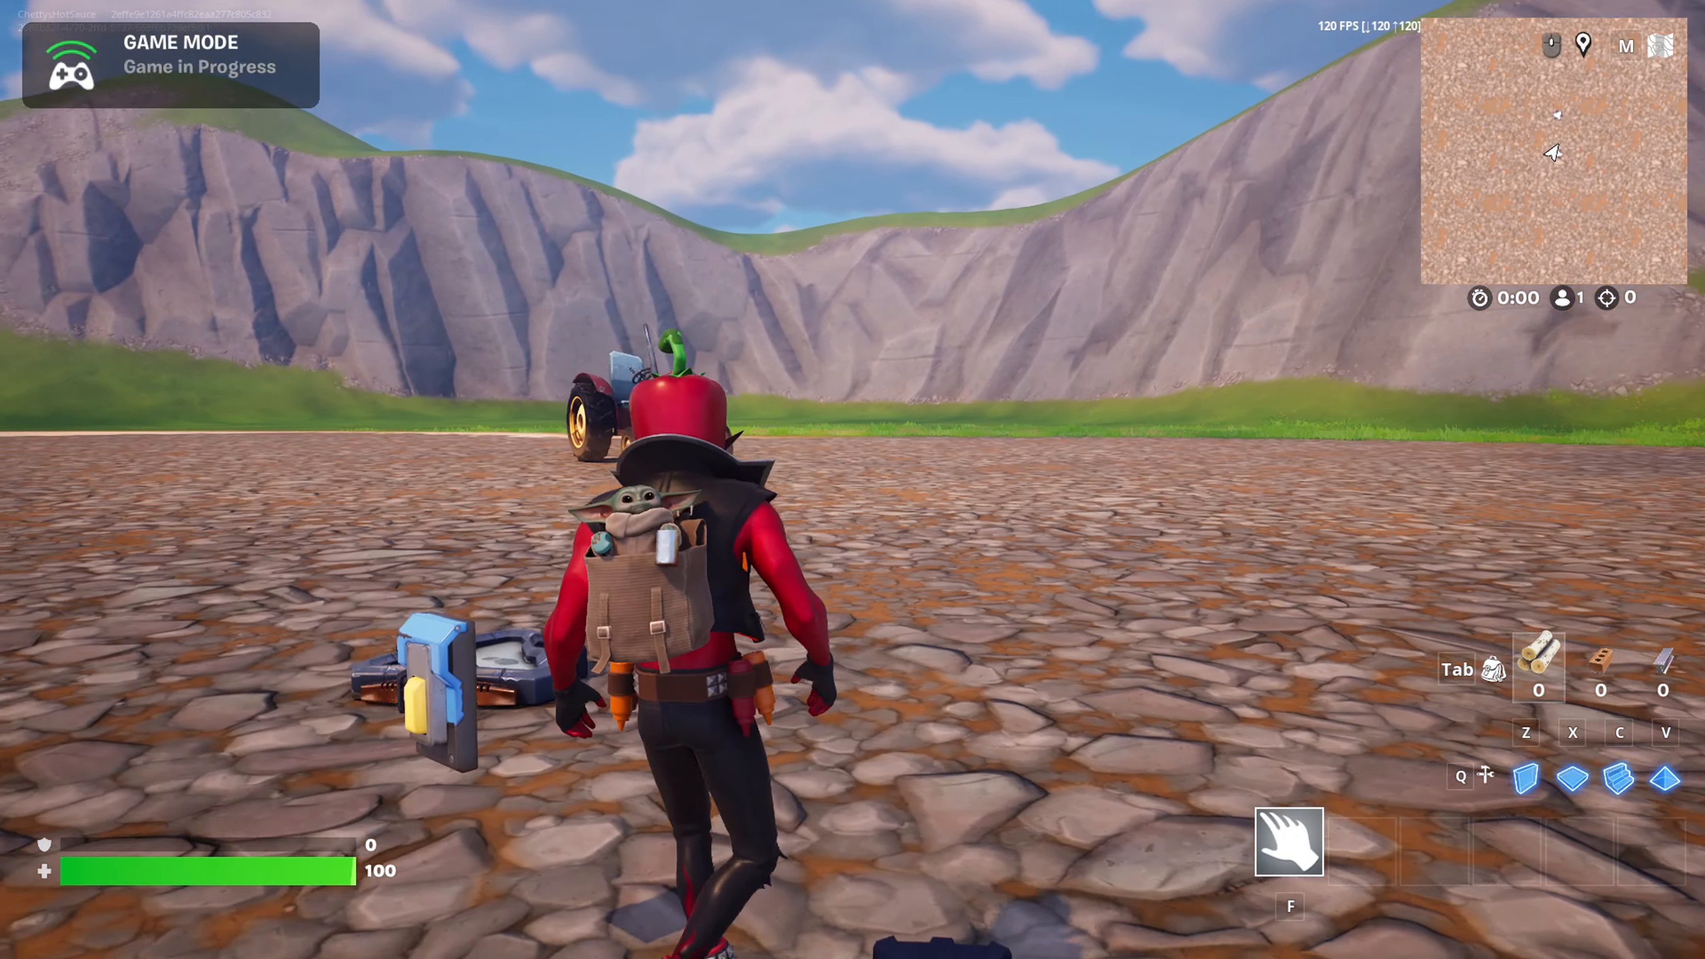
key(e)
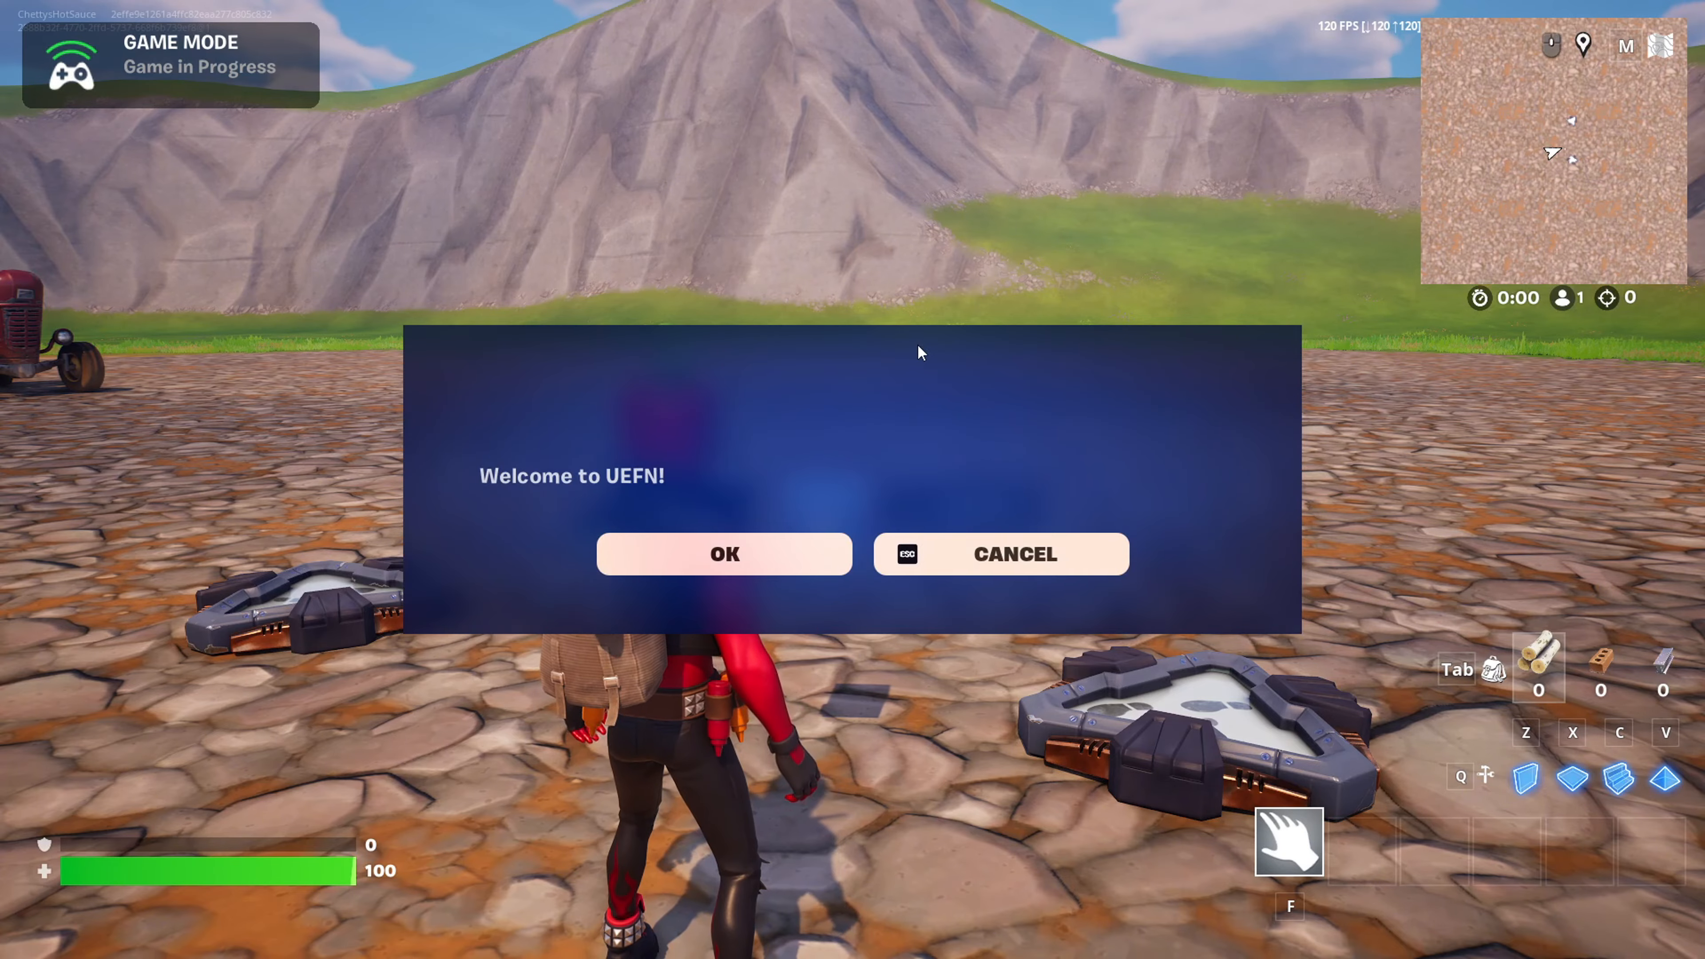
click(800, 548)
key(w)
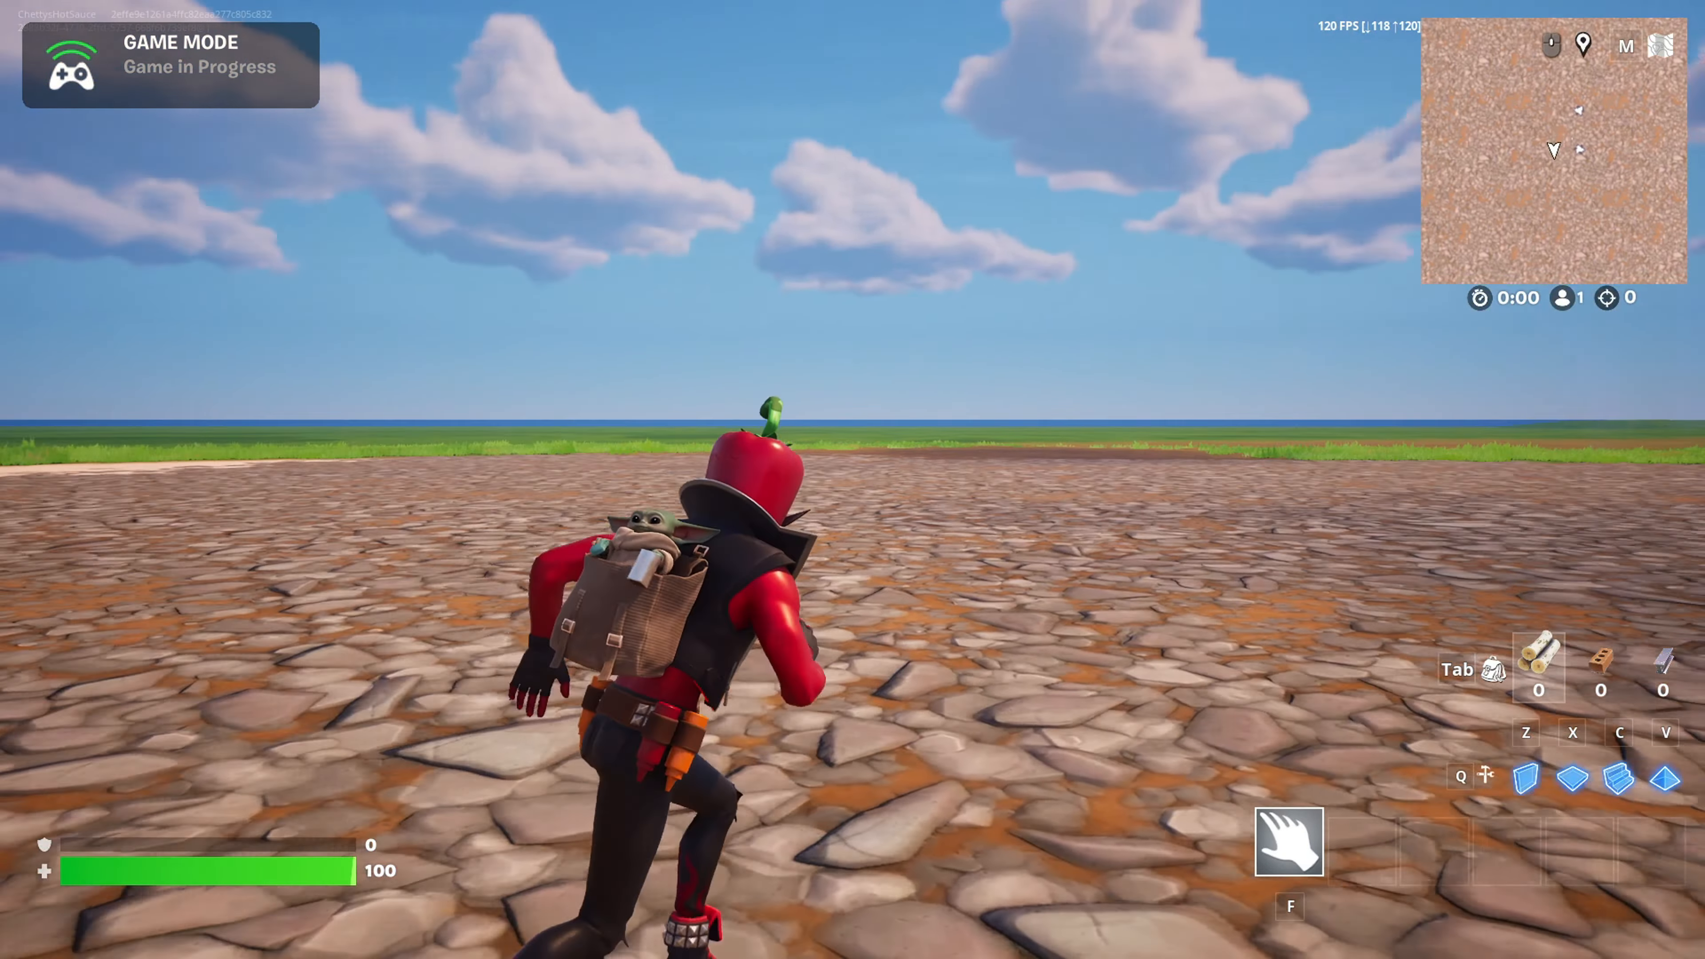